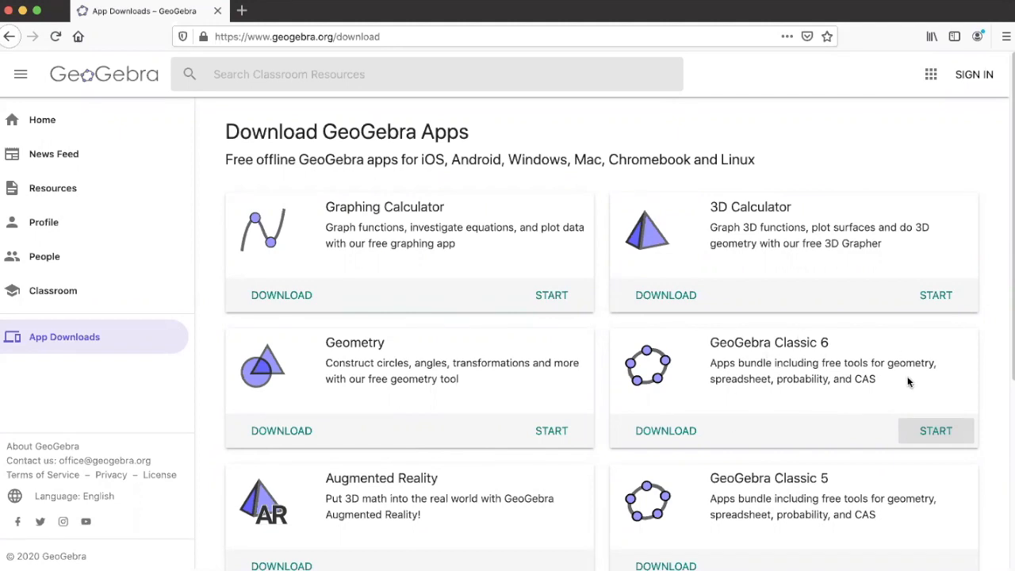
Step: Start GeoGebra Classic 6 online and close its on-screen keyboard to free the drawing area
{"action": "left_click", "coordinate": [935, 432]}
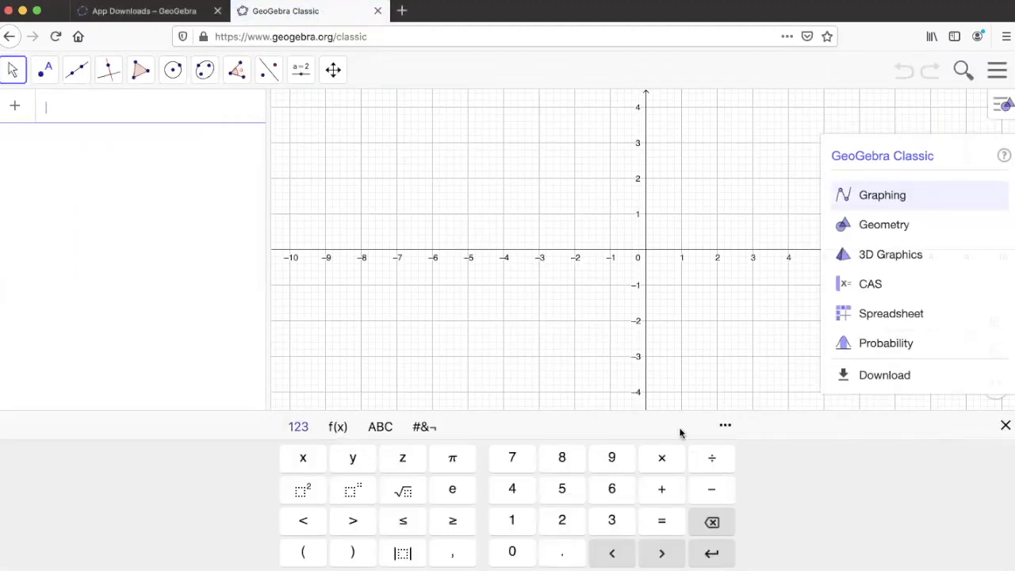
{"action": "left_click", "coordinate": [1006, 425]}
{"action": "scroll", "coordinate": [757, 290], "scroll_direction": "up", "scroll_amount": 3}
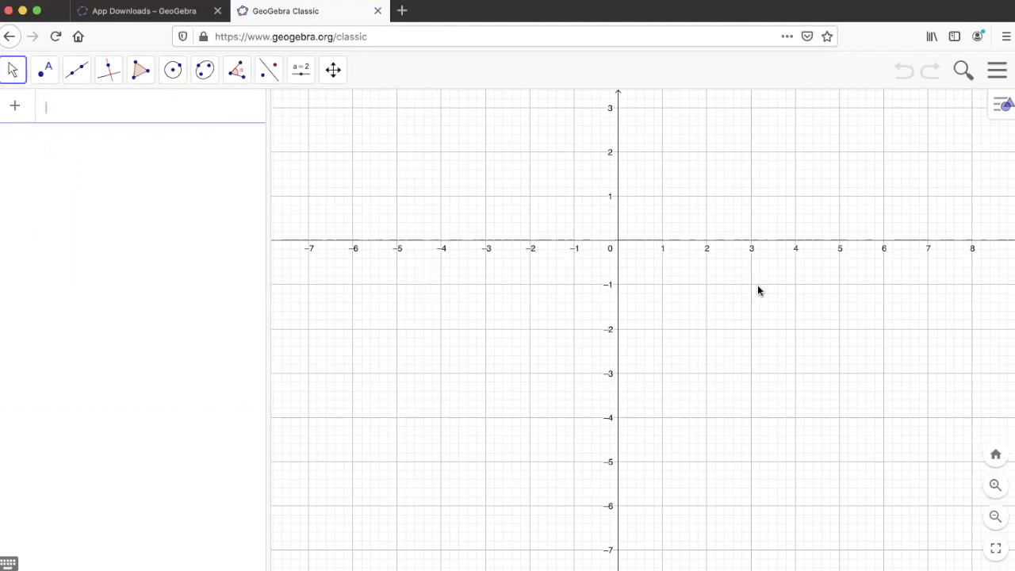
Step: Hide the coordinate axes and set the graphics view to show no grid
{"action": "left_click", "coordinate": [1003, 105]}
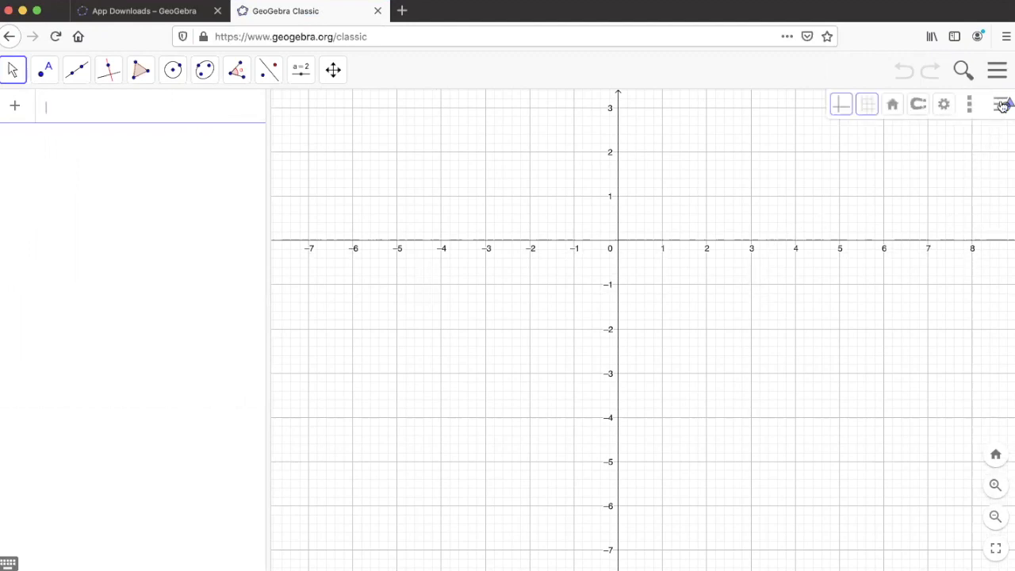
{"action": "left_click", "coordinate": [832, 110]}
{"action": "left_click", "coordinate": [868, 111]}
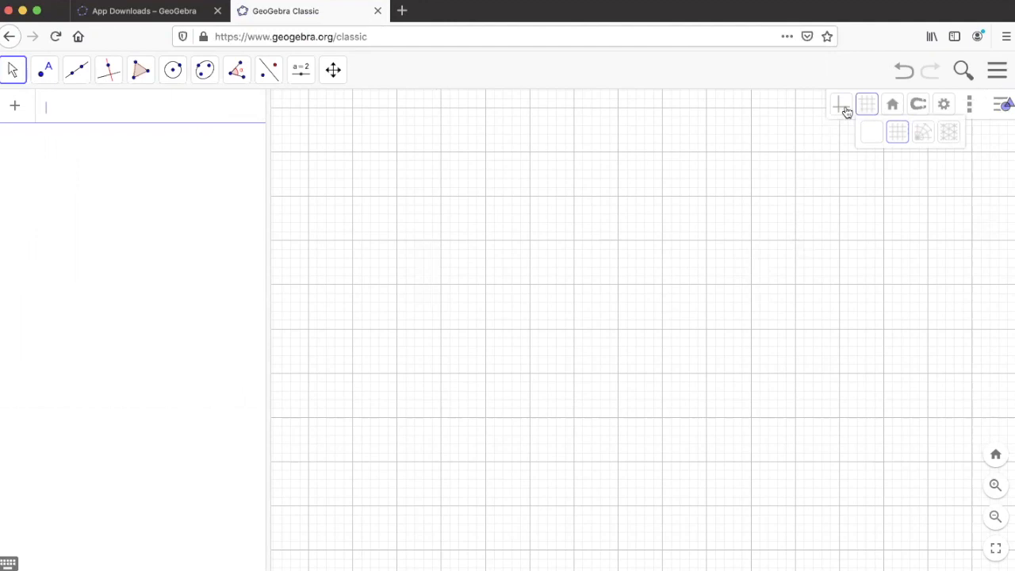
{"action": "left_click", "coordinate": [872, 136]}
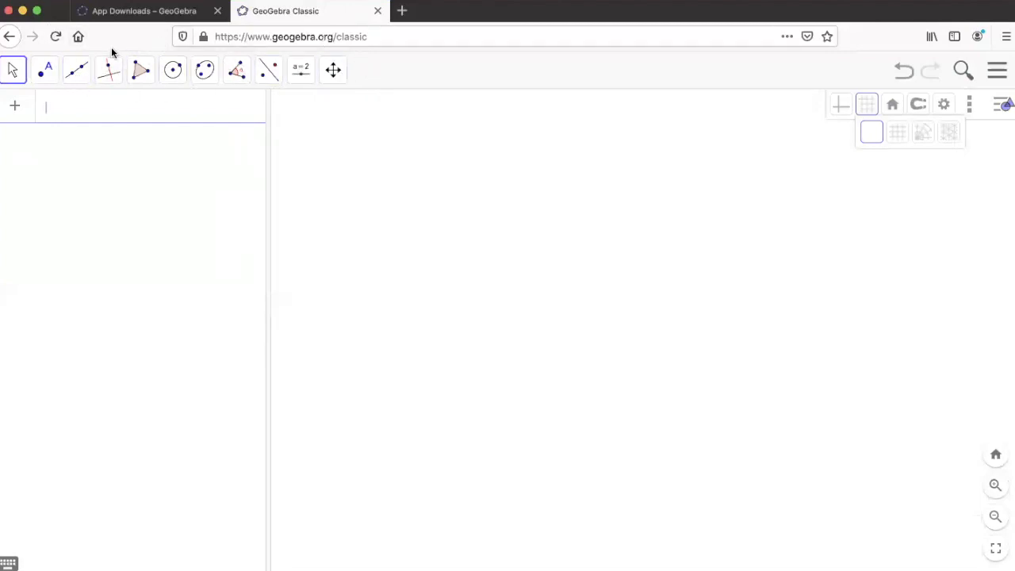
Step: Draw an irregular closed polygon with vertices at about (-3.6, -3.4), (-0.9, -5.7), (3.5, -4.5), (4.1, -1.8), (0.1, 0.3) and (-3.0, 1.9)
{"action": "left_click", "coordinate": [12, 73]}
{"action": "mouse_move", "coordinate": [102, 75]}
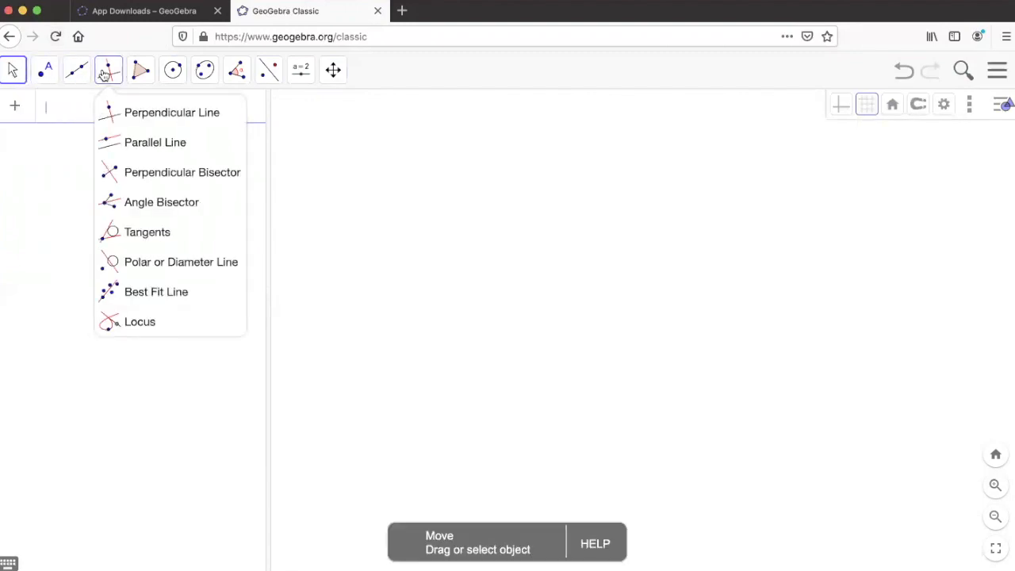
{"action": "mouse_move", "coordinate": [138, 74]}
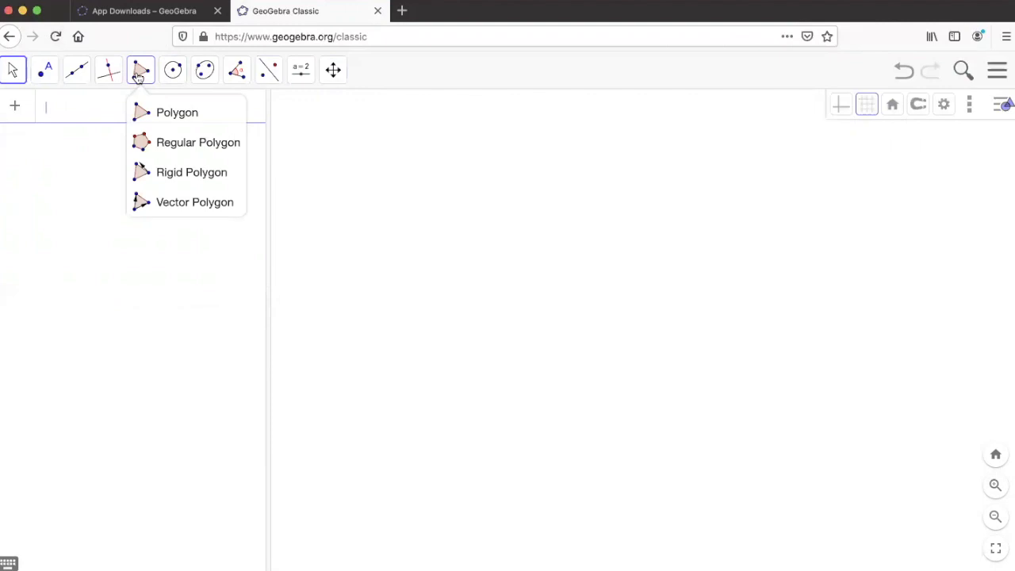
{"action": "mouse_move", "coordinate": [160, 124]}
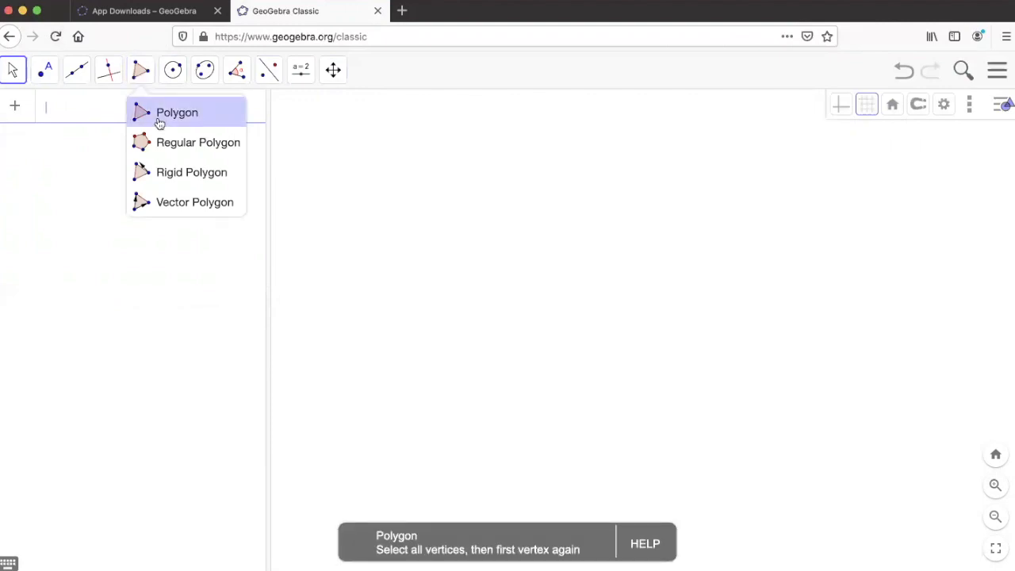
{"action": "left_click", "coordinate": [159, 124]}
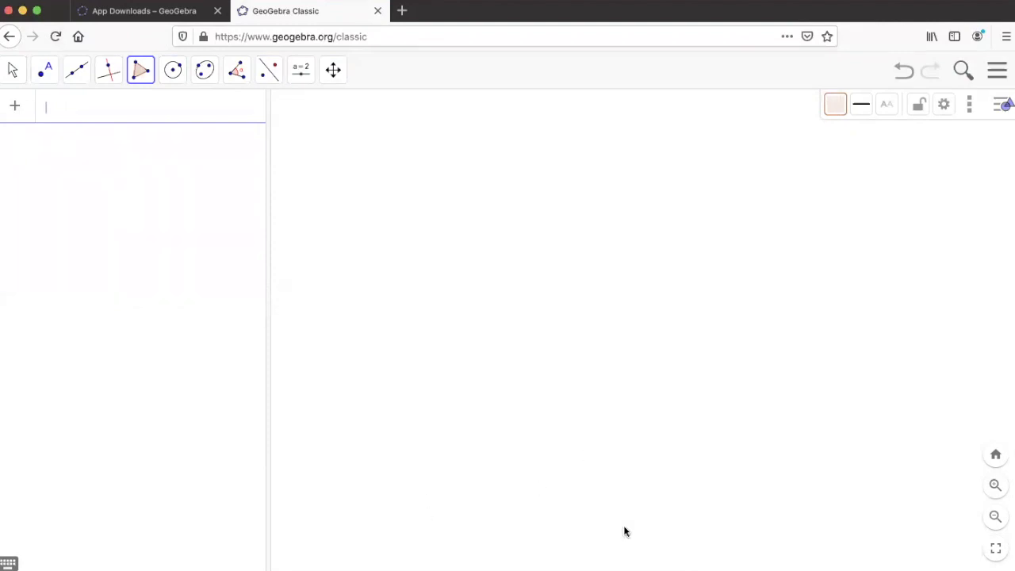
{"action": "left_click", "coordinate": [461, 392]}
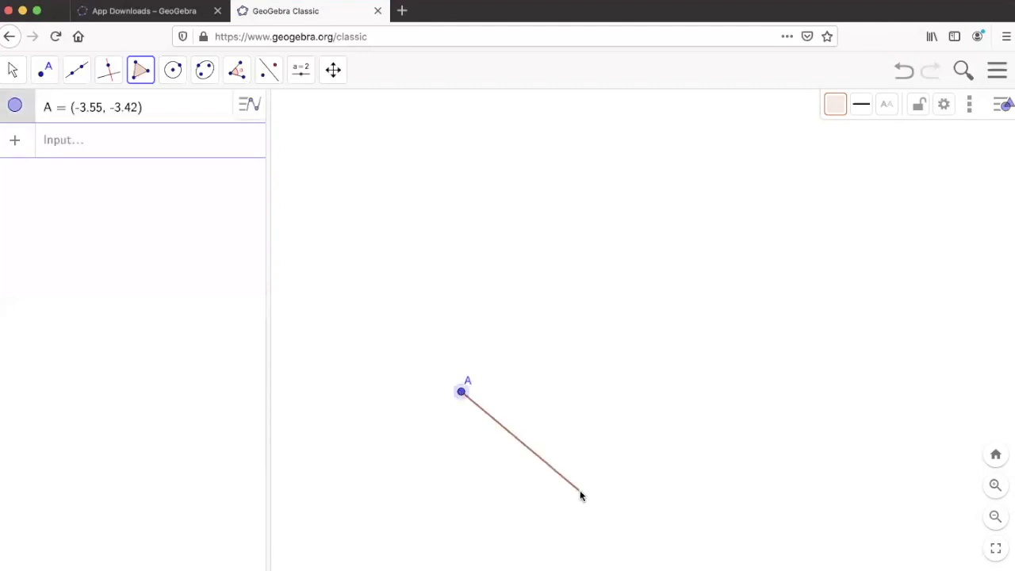
{"action": "left_click", "coordinate": [581, 491]}
{"action": "left_click", "coordinate": [774, 438]}
{"action": "left_click", "coordinate": [800, 320]}
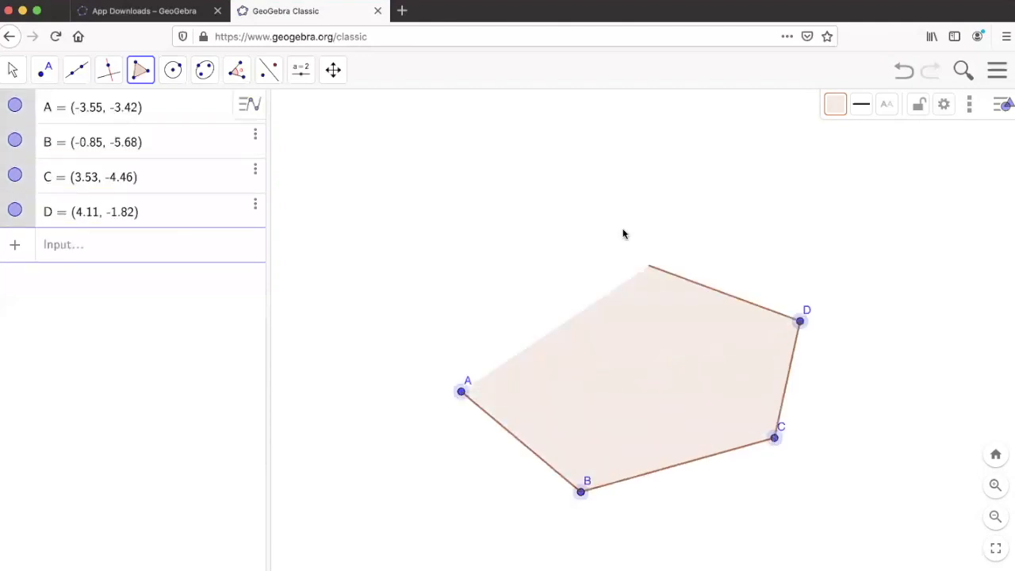
{"action": "left_click", "coordinate": [623, 228]}
{"action": "left_click", "coordinate": [484, 156]}
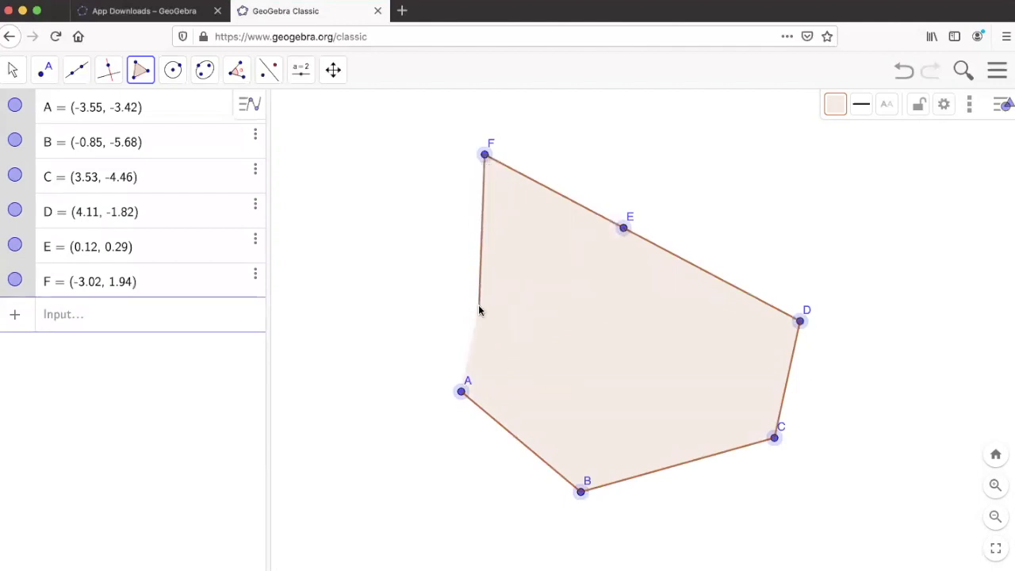
{"action": "left_click", "coordinate": [461, 391]}
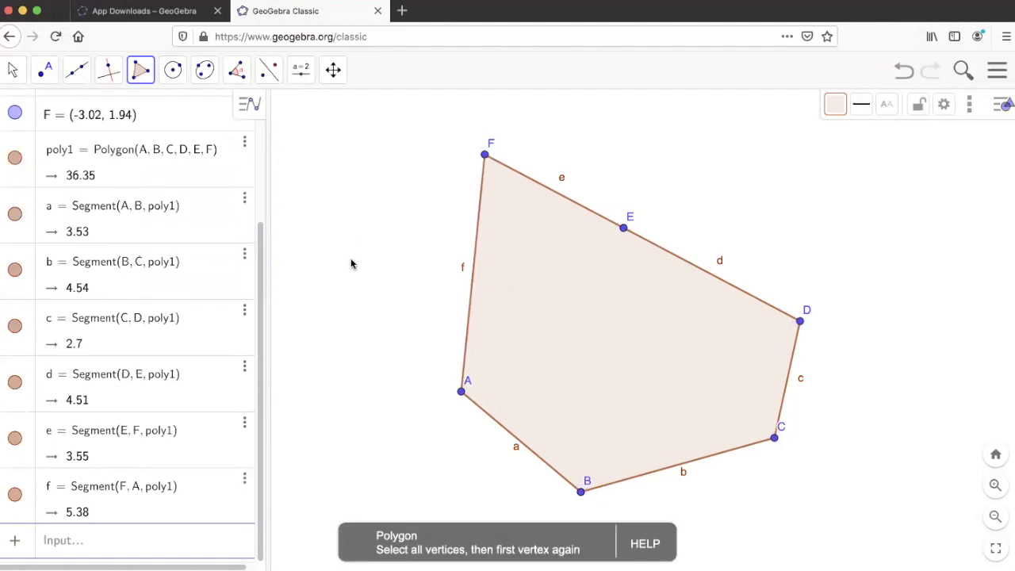
{"action": "left_click", "coordinate": [337, 362]}
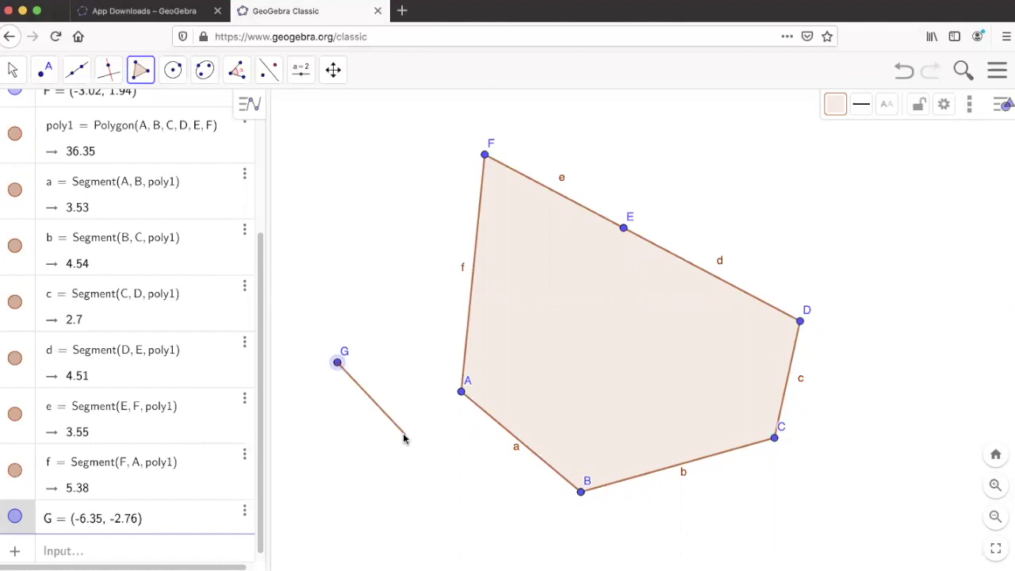
{"action": "key", "text": "Escape"}
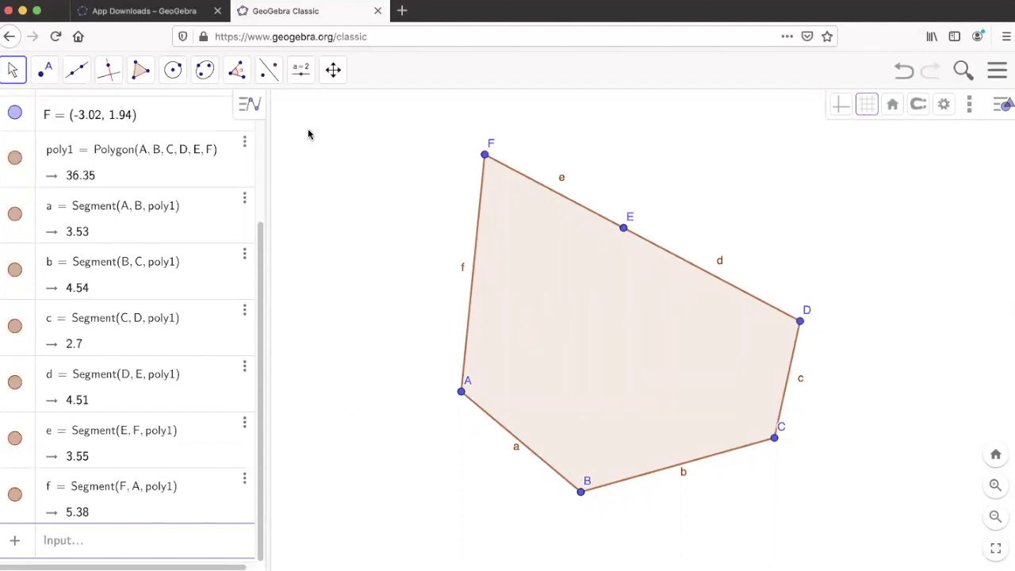
Step: Reshape the polygon by moving E to about (0.9, 1.5), F to (-3.3, 0.1), B to (0.2, -5.1) and D to (4.4, 0.1)
{"action": "left_click", "coordinate": [13, 70]}
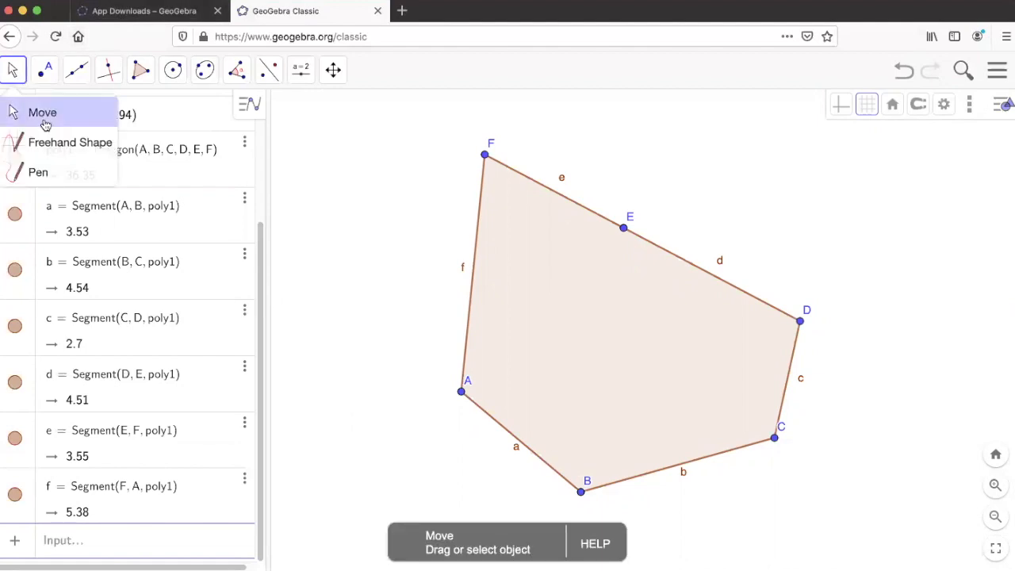
{"action": "left_click", "coordinate": [47, 123]}
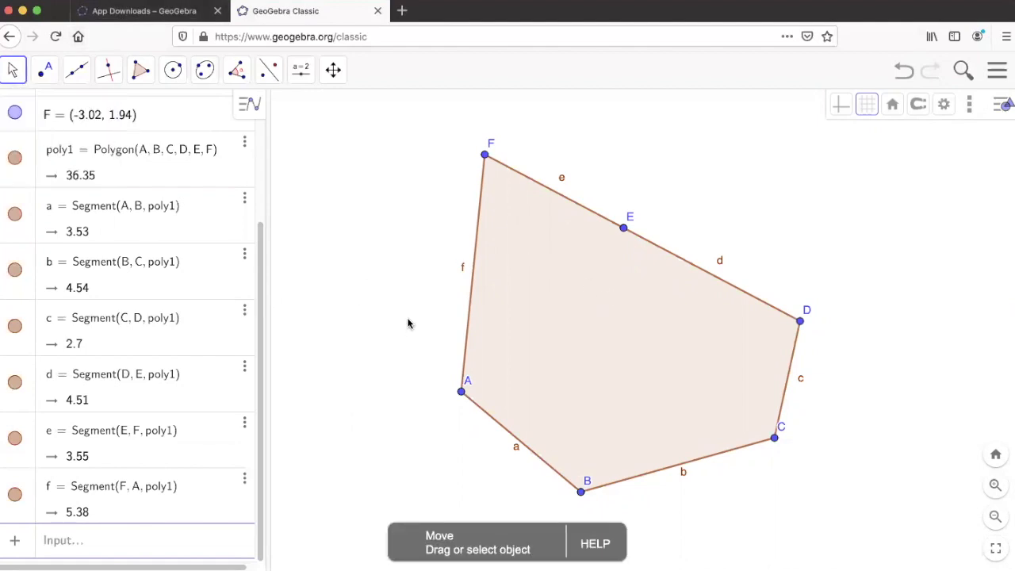
{"action": "mouse_move", "coordinate": [413, 297]}
{"action": "left_mouse_down"}
{"action": "mouse_move", "coordinate": [500, 347]}
{"action": "mouse_move", "coordinate": [480, 280]}
{"action": "mouse_move", "coordinate": [489, 309]}
{"action": "mouse_move", "coordinate": [459, 318]}
{"action": "mouse_move", "coordinate": [421, 298]}
{"action": "left_mouse_up"}
{"action": "left_click_drag", "start_coordinate": [634, 235], "coordinate": [654, 185]}
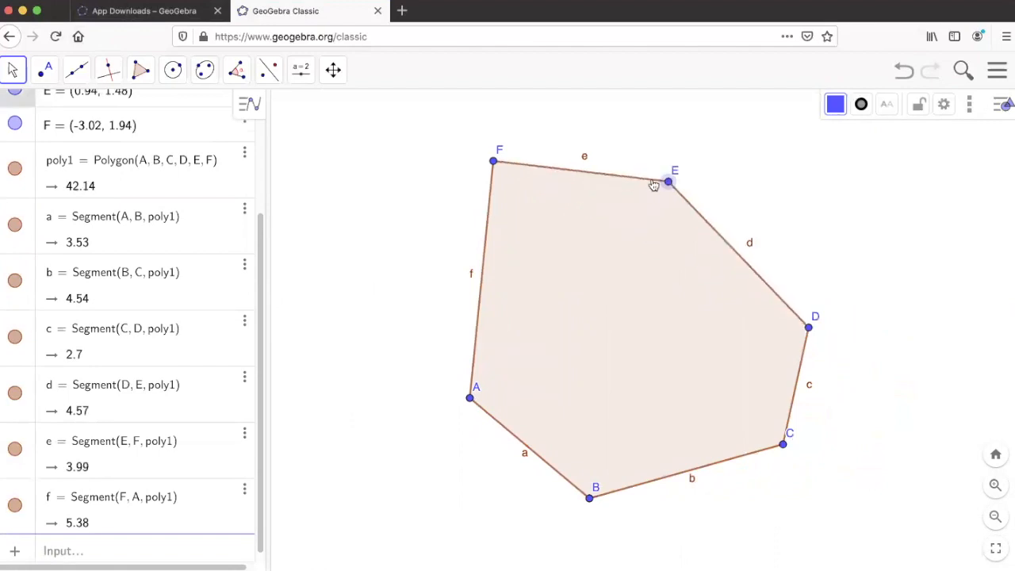
{"action": "left_click_drag", "start_coordinate": [493, 162], "coordinate": [489, 263]}
{"action": "left_click_drag", "start_coordinate": [606, 495], "coordinate": [634, 473]}
{"action": "left_click_drag", "start_coordinate": [812, 327], "coordinate": [823, 241]}
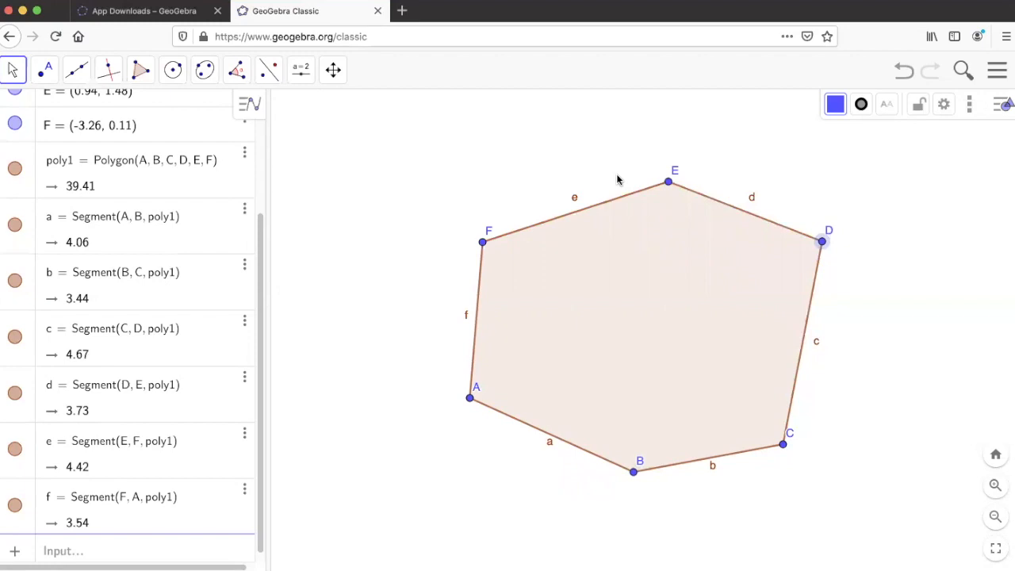
{"action": "scroll", "coordinate": [385, 163], "scroll_direction": "down", "scroll_amount": 1}
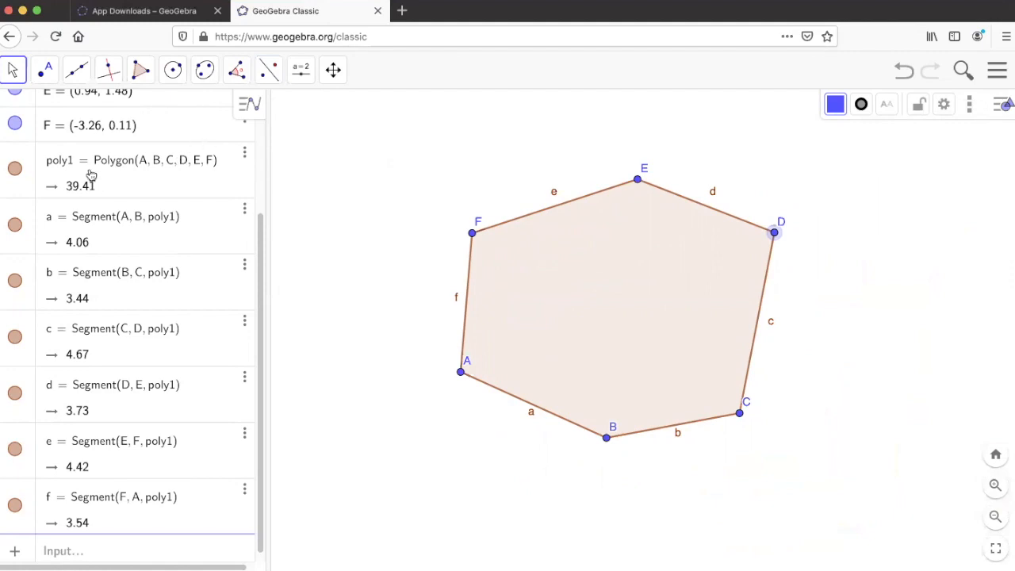
Step: Hide all six vertex points of the polygon, A through F
{"action": "scroll", "coordinate": [18, 174], "scroll_direction": "up", "scroll_amount": 3}
{"action": "left_click", "coordinate": [15, 107]}
{"action": "left_click", "coordinate": [15, 140]}
{"action": "left_click", "coordinate": [15, 175]}
{"action": "left_click", "coordinate": [15, 210]}
{"action": "left_click", "coordinate": [15, 245]}
{"action": "left_click", "coordinate": [16, 280]}
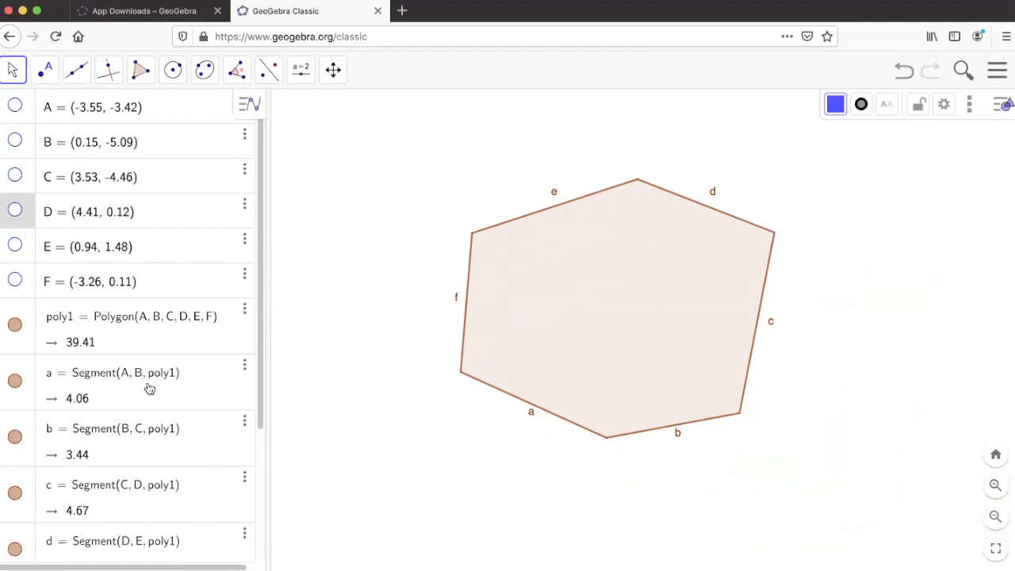
Step: Turn off the labels of all six polygon sides, a through f
{"action": "right_click", "coordinate": [149, 388]}
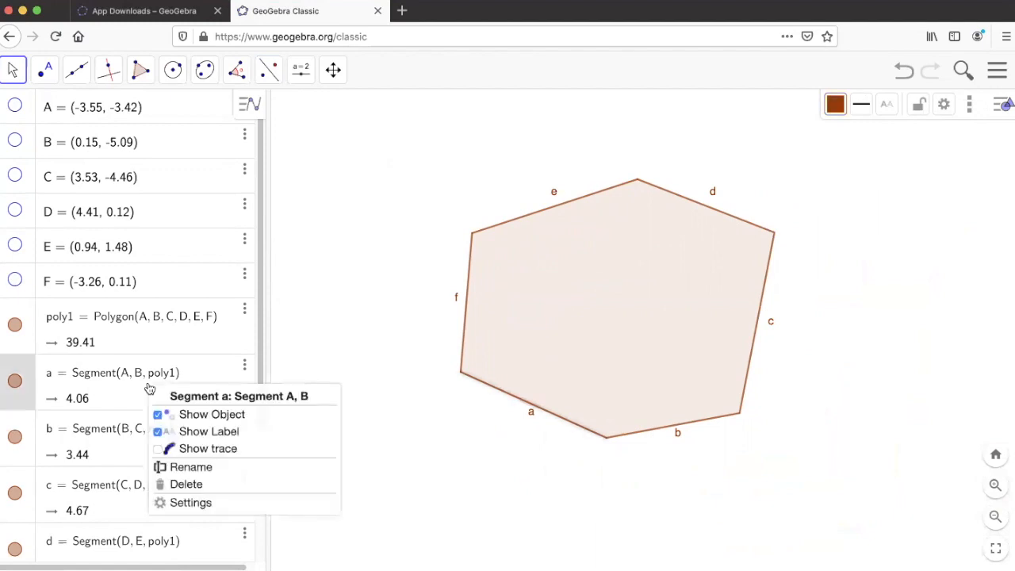
{"action": "left_click", "coordinate": [191, 434]}
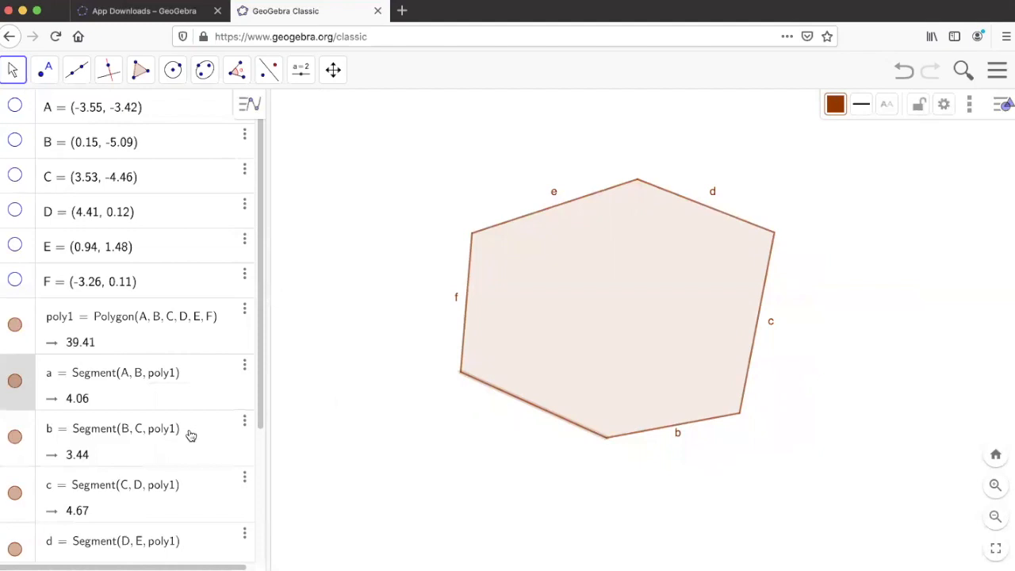
{"action": "scroll", "coordinate": [190, 434], "scroll_direction": "down", "scroll_amount": 4}
{"action": "left_click", "coordinate": [97, 272]}
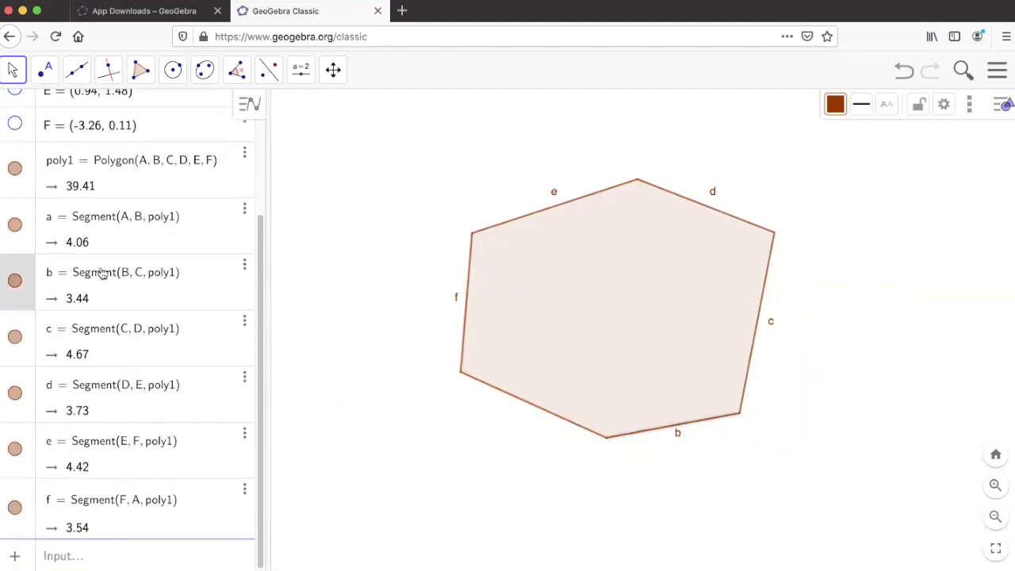
{"action": "left_click", "coordinate": [85, 519], "text": "shift"}
{"action": "right_click", "coordinate": [119, 442]}
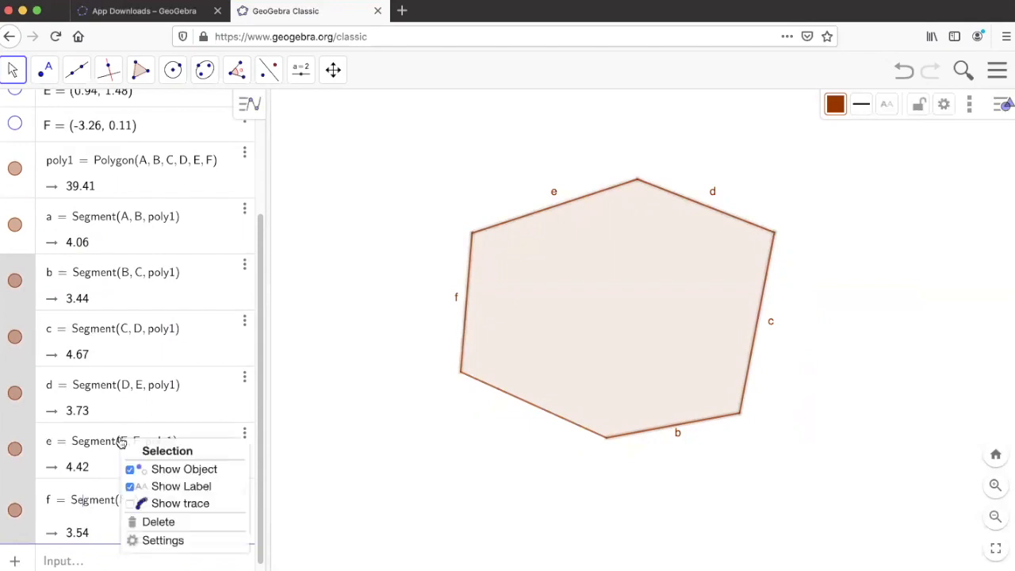
{"action": "left_click", "coordinate": [175, 486]}
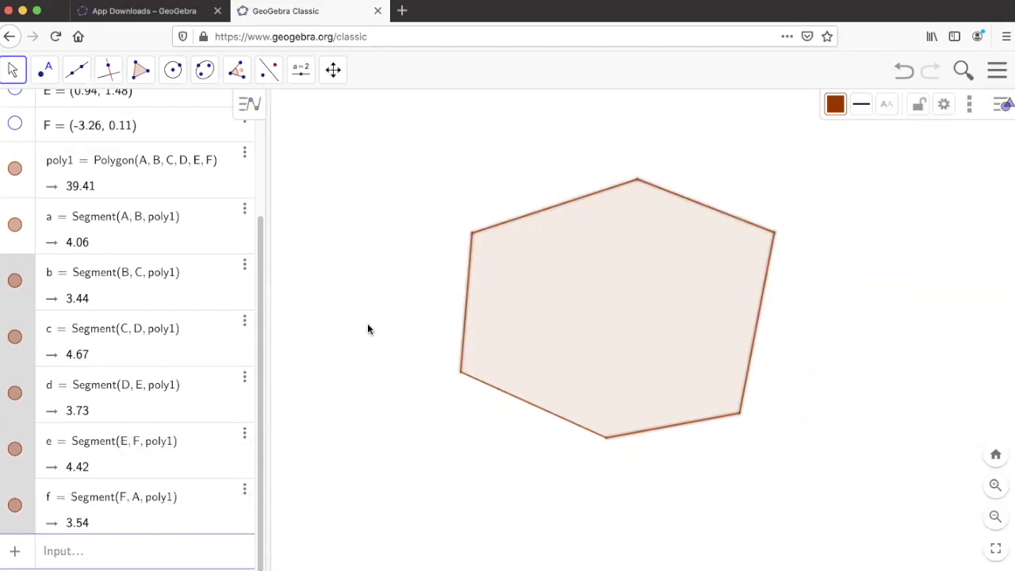
{"action": "left_click", "coordinate": [365, 281]}
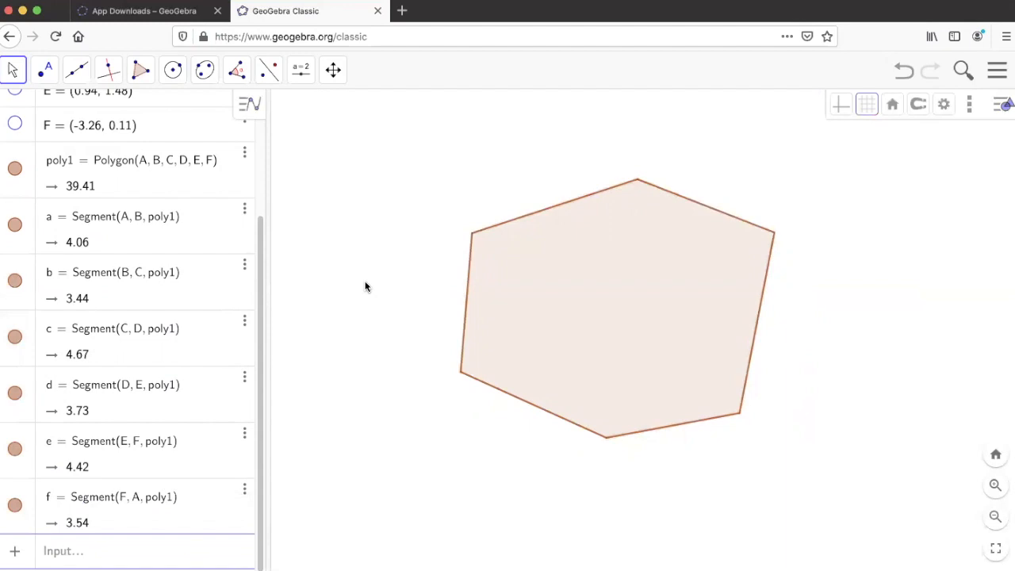
Step: Construct a regular polygon with 3 vertices in the empty area, its base from about (-9.3, 3.0) to (-5.7, 2.6)
{"action": "left_click", "coordinate": [139, 71]}
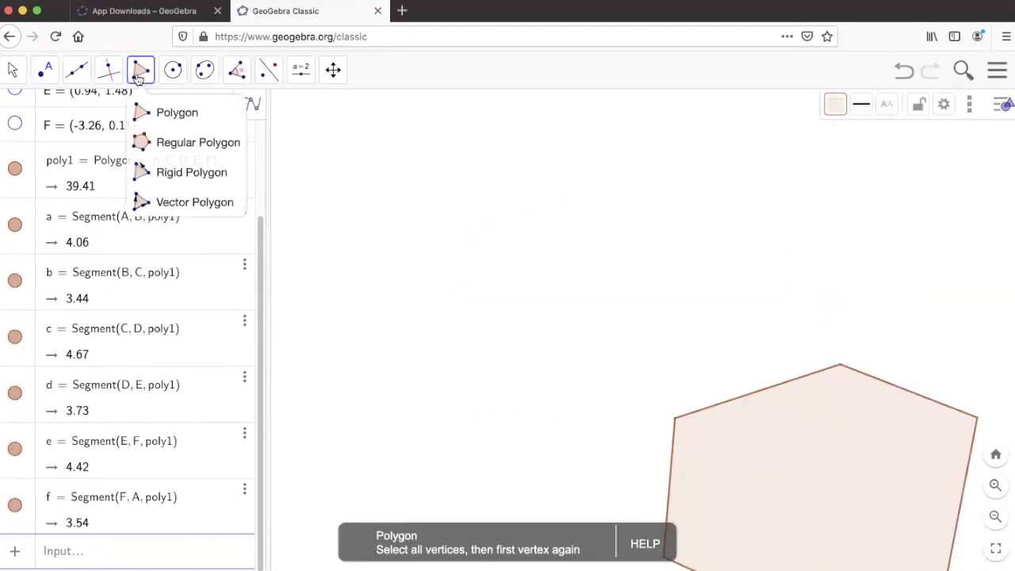
{"action": "left_click", "coordinate": [154, 141]}
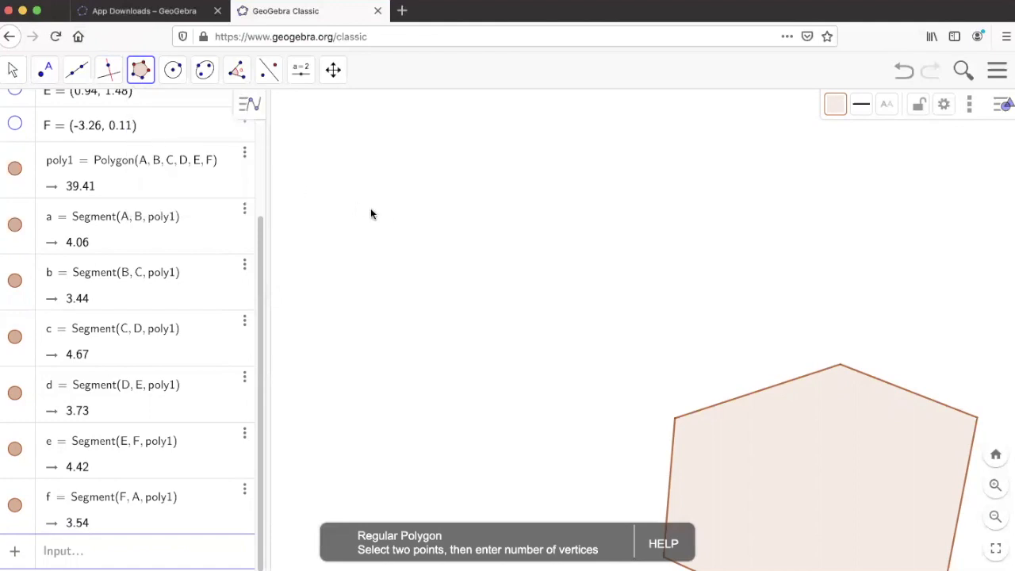
{"action": "left_click", "coordinate": [438, 304]}
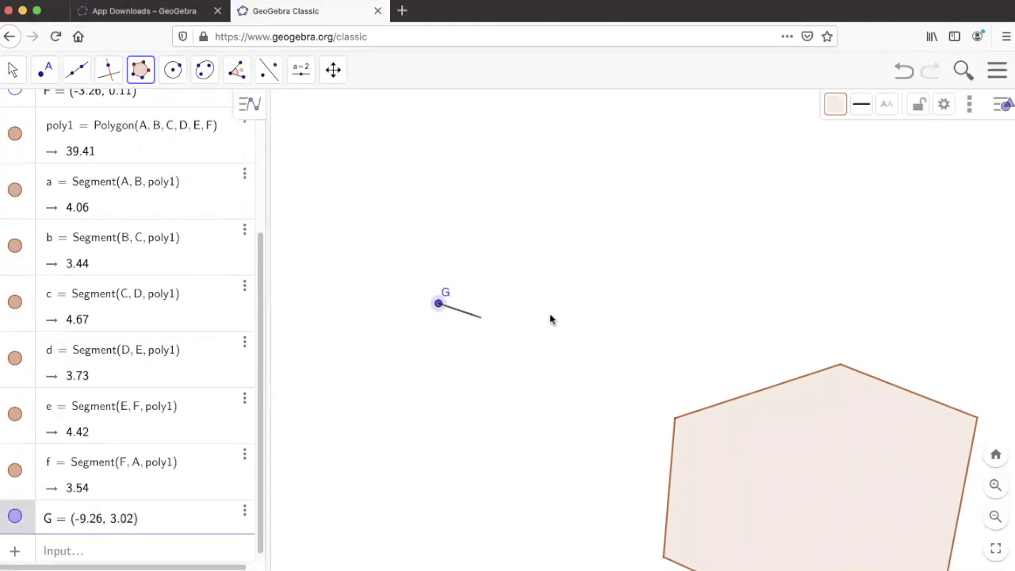
{"action": "left_click", "coordinate": [577, 319]}
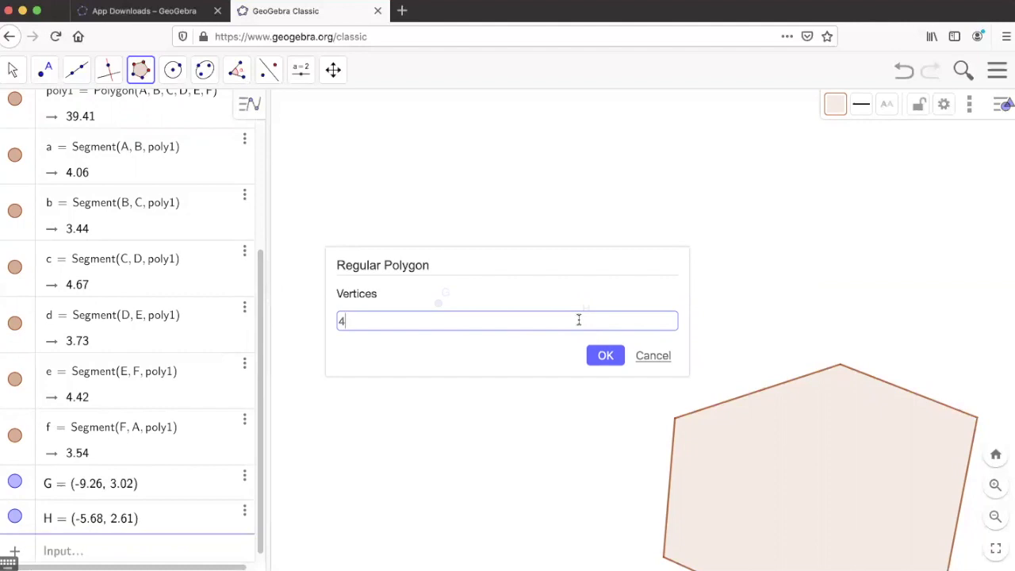
{"action": "left_click_drag", "start_coordinate": [370, 318], "coordinate": [318, 318]}
{"action": "type", "text": "3"}
{"action": "key", "text": "Return"}
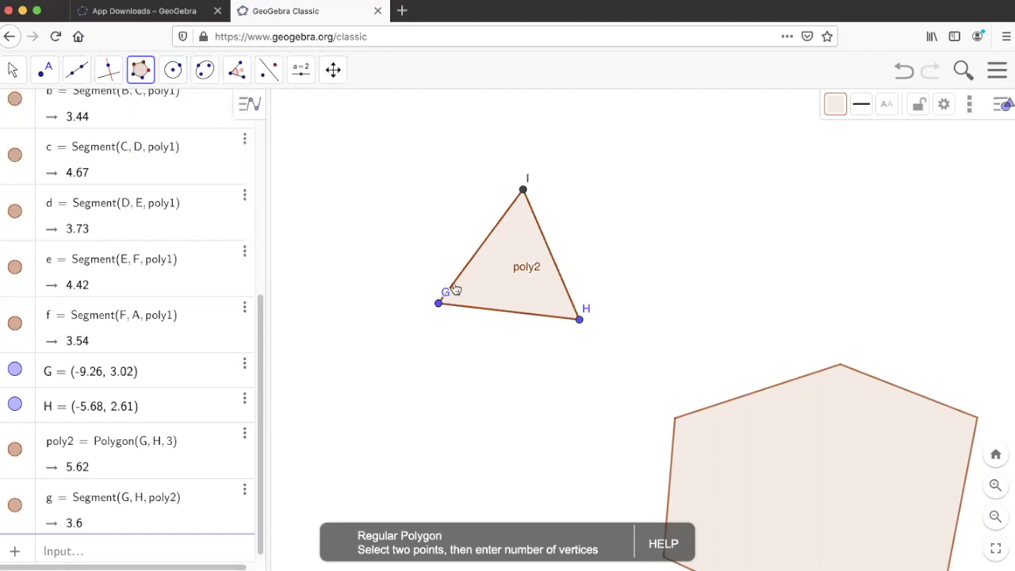
Step: Construct a regular polygon with 5 vertices on the triangle's side from G to I
{"action": "left_click", "coordinate": [438, 303]}
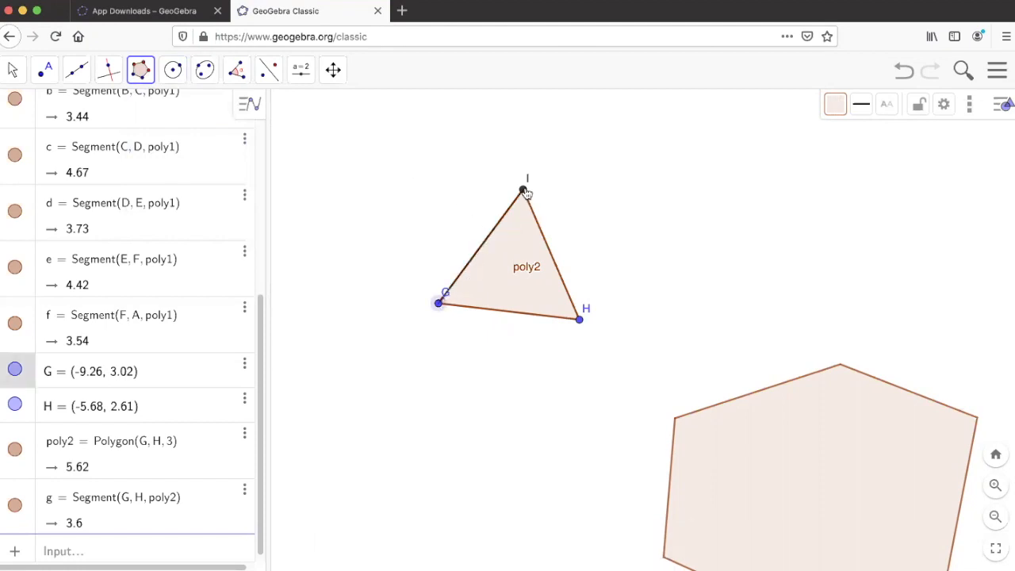
{"action": "left_click", "coordinate": [523, 191]}
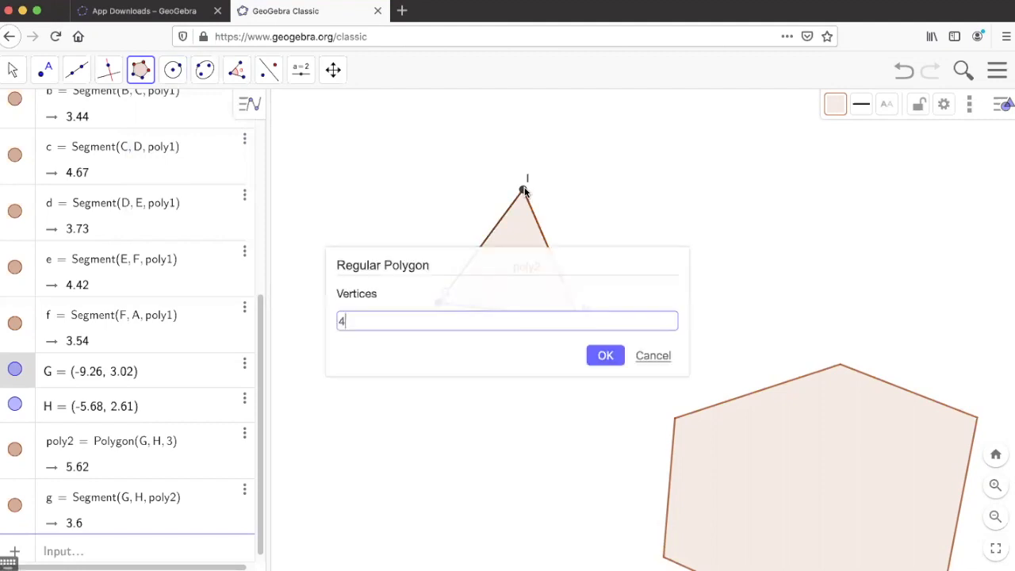
{"action": "key", "text": "BackSpace"}
{"action": "type", "text": "5"}
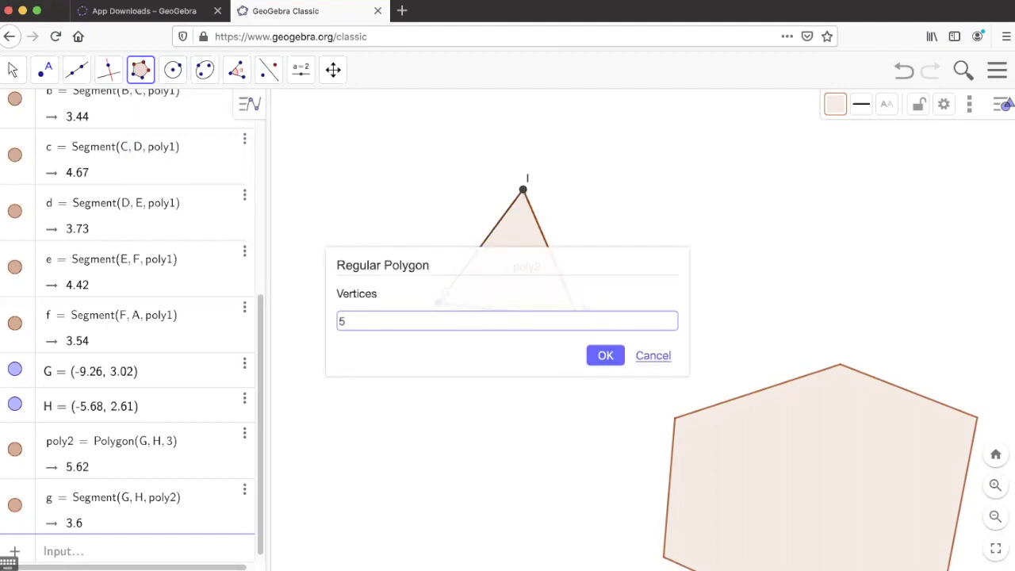
{"action": "key", "text": "Return"}
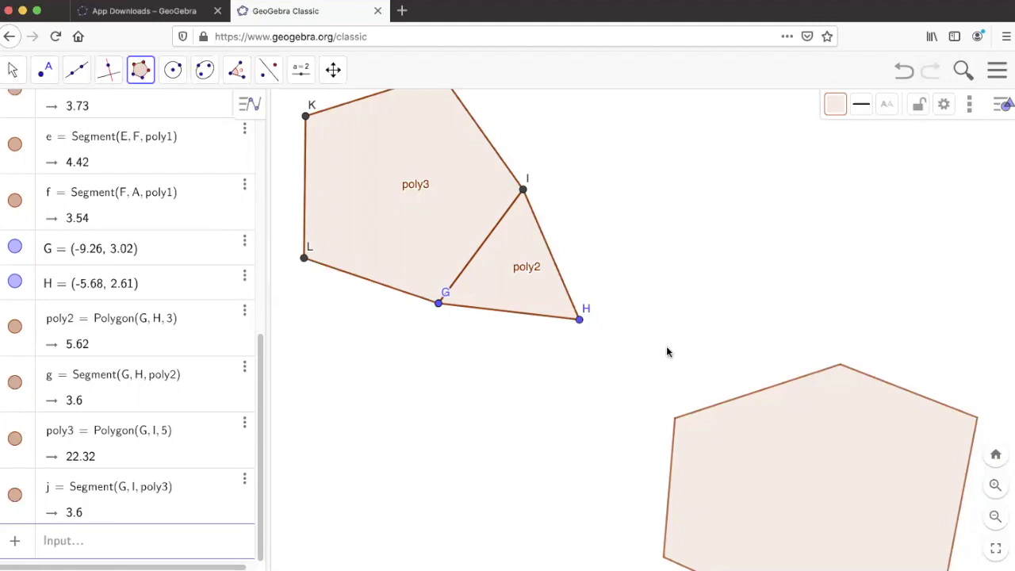
Step: Construct a second regular polygon with 5 vertices on the same side, picking I first and G second so it overlaps the triangle
{"action": "left_click", "coordinate": [522, 190]}
{"action": "left_click", "coordinate": [440, 303]}
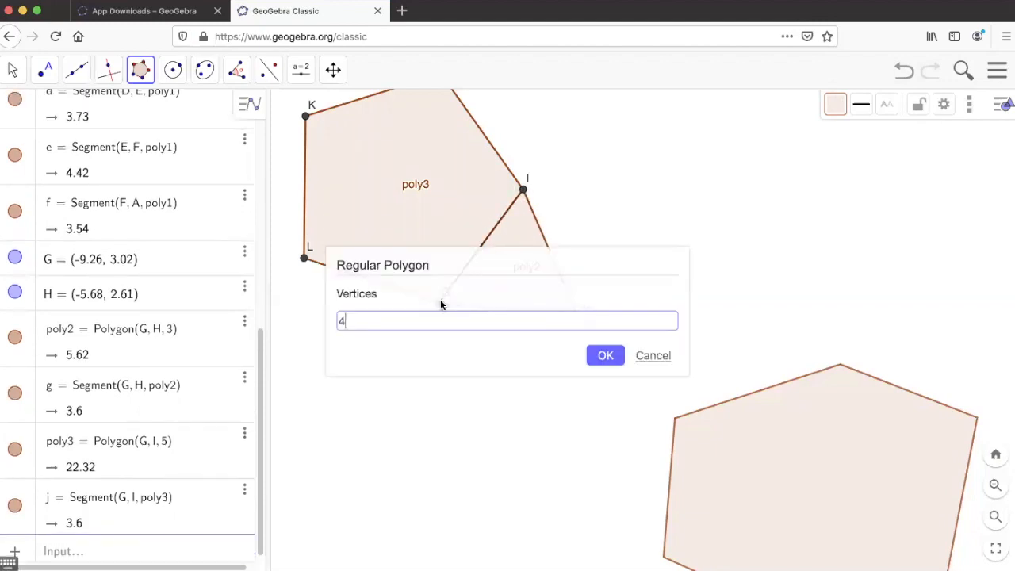
{"action": "key", "text": "BackSpace"}
{"action": "type", "text": "5"}
{"action": "key", "text": "Return"}
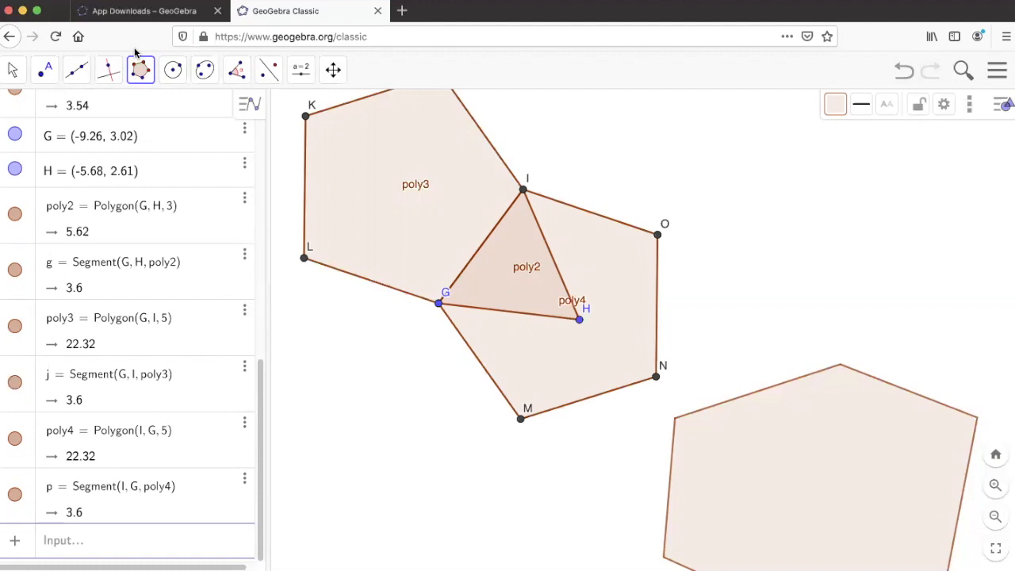
Step: Construct a regular polygon with 4 vertices in an empty area, its base from about (0.4, 5.6) to (3.6, 5.6)
{"action": "key", "text": "Escape"}
{"action": "left_click_drag", "start_coordinate": [671, 235], "coordinate": [428, 322]}
{"action": "left_click", "coordinate": [143, 73]}
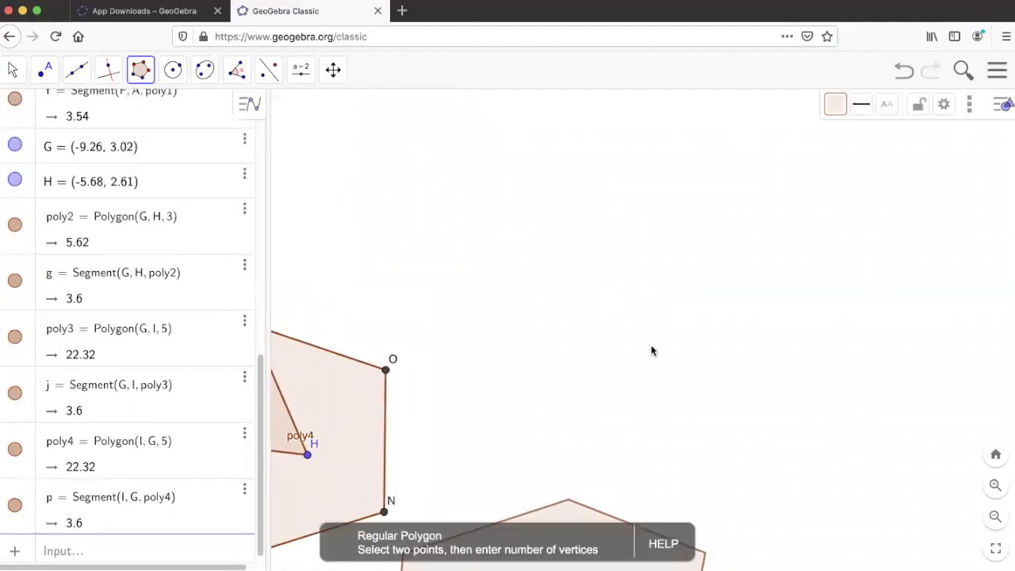
{"action": "left_click", "coordinate": [548, 338]}
{"action": "left_click", "coordinate": [670, 337]}
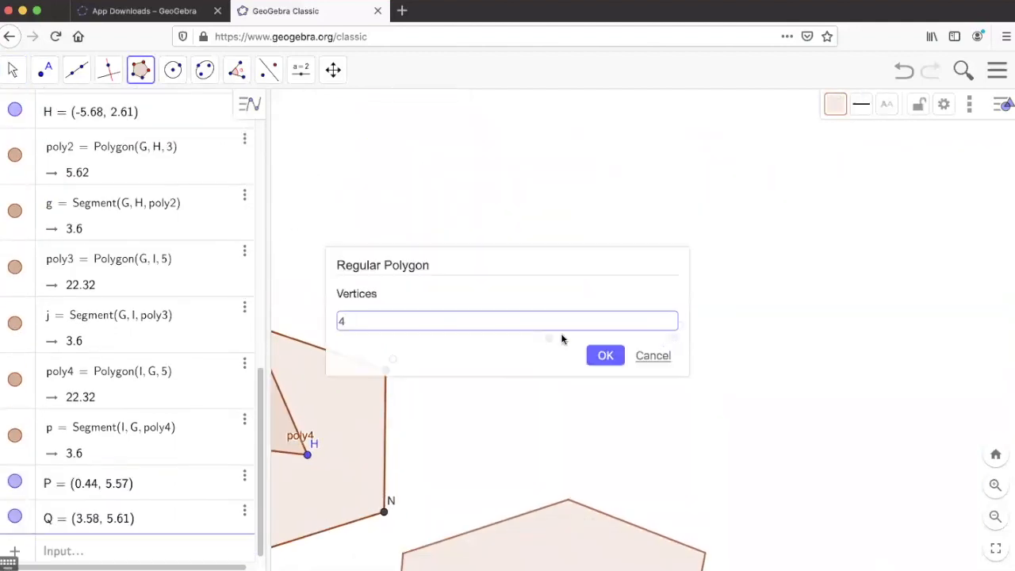
{"action": "left_click", "coordinate": [605, 353]}
Step: Attach two more 4-vertex regular polygons to the square, one on side R to Q and one on side S to R
{"action": "left_click", "coordinate": [671, 213]}
{"action": "left_click", "coordinate": [673, 336]}
{"action": "left_click", "coordinate": [604, 355]}
{"action": "left_click", "coordinate": [548, 214]}
{"action": "left_click", "coordinate": [671, 213]}
{"action": "left_click", "coordinate": [606, 356]}
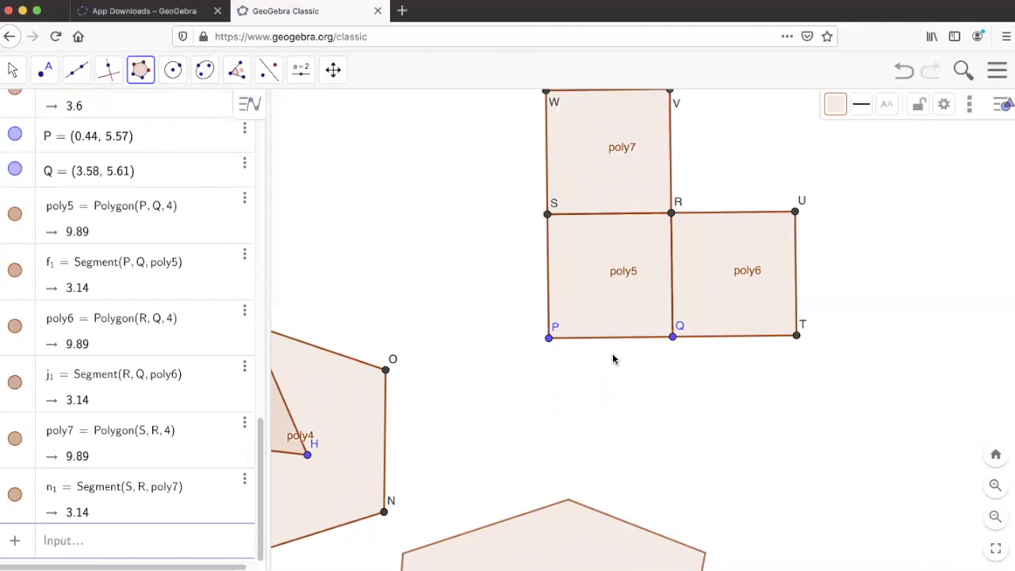
Step: Trace the L-shaped outline of the three squares as one polygon through W, P, T, U, R and V
{"action": "left_click", "coordinate": [143, 77]}
{"action": "left_click", "coordinate": [153, 111]}
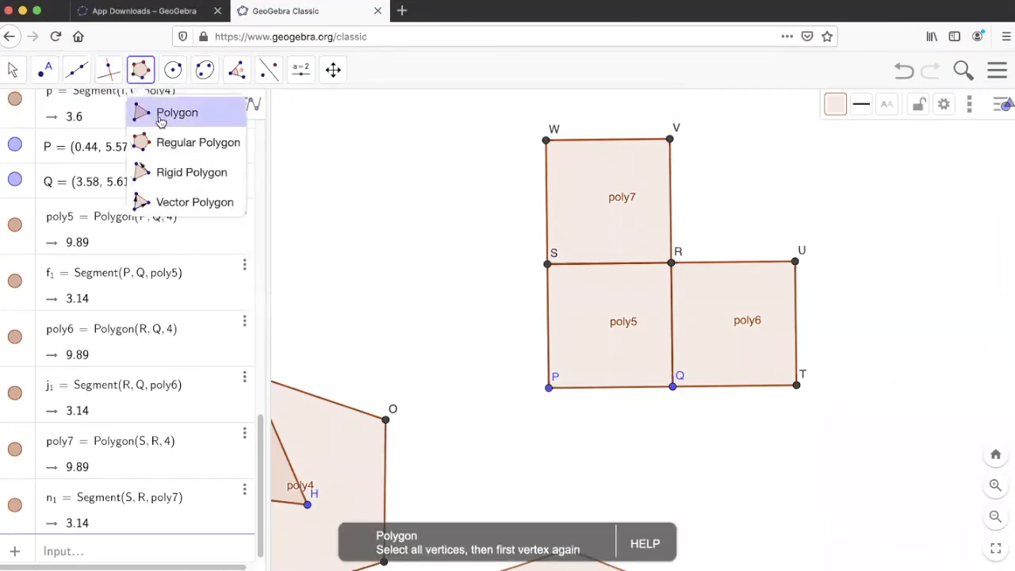
{"action": "left_click", "coordinate": [546, 140]}
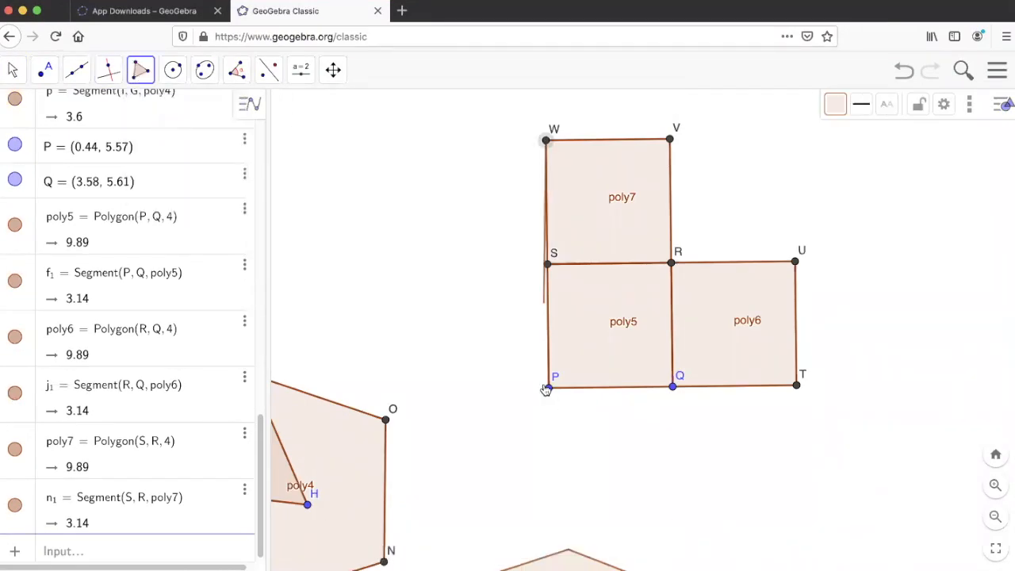
{"action": "left_click", "coordinate": [548, 388]}
{"action": "left_click", "coordinate": [796, 385]}
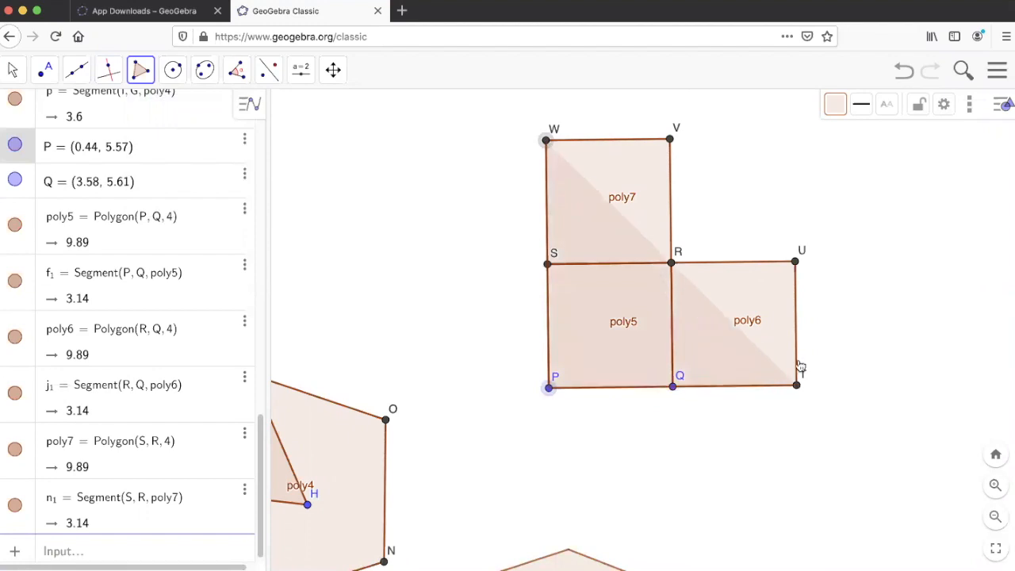
{"action": "left_click", "coordinate": [794, 261]}
{"action": "left_click", "coordinate": [672, 263]}
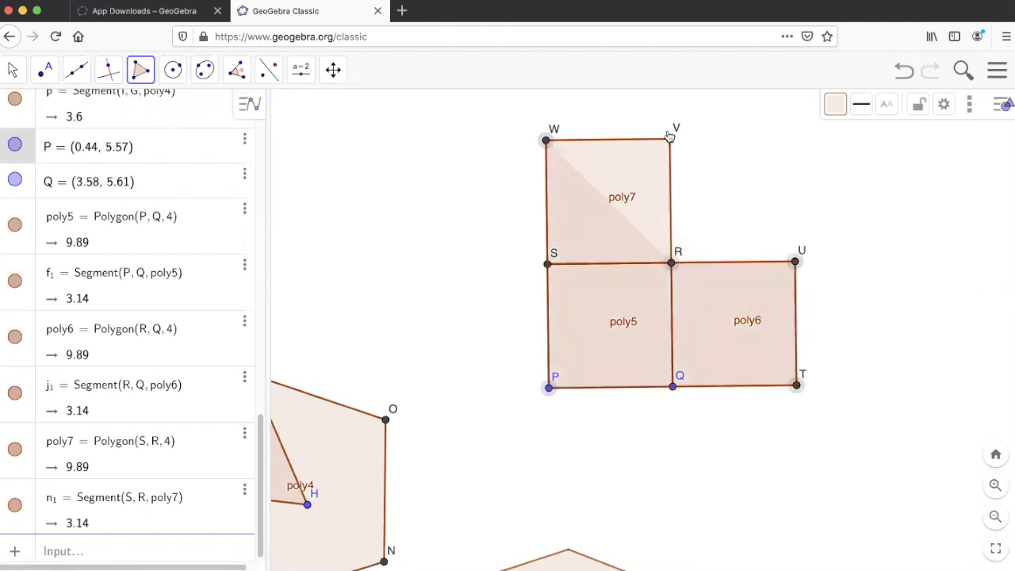
{"action": "left_click", "coordinate": [669, 139]}
{"action": "left_click", "coordinate": [545, 140]}
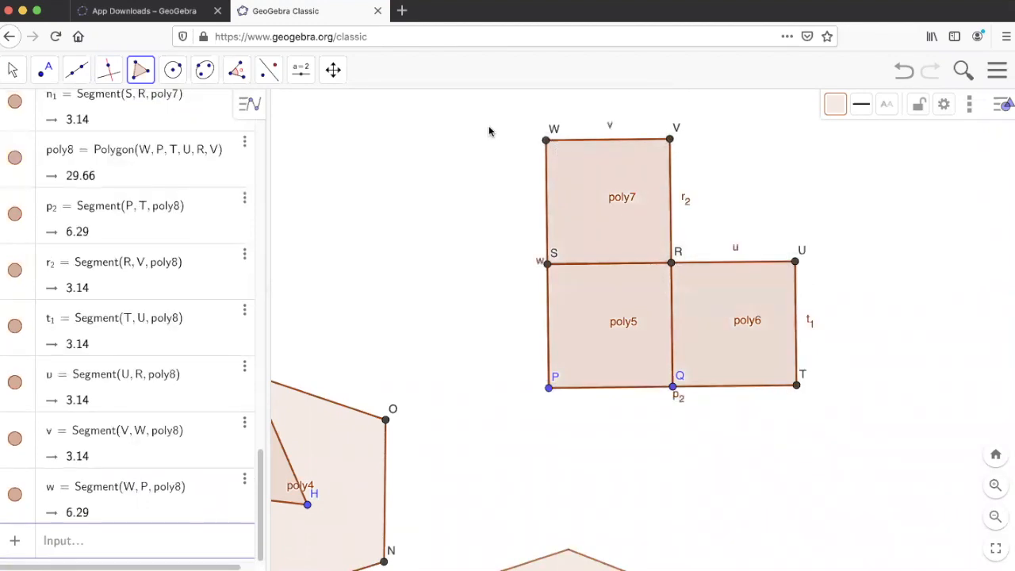
Step: Hide the three squares poly7, poly6 and poly5 inside the L-shaped polygon
{"action": "left_click", "coordinate": [14, 71]}
{"action": "scroll", "coordinate": [132, 291], "scroll_direction": "up", "scroll_amount": 15}
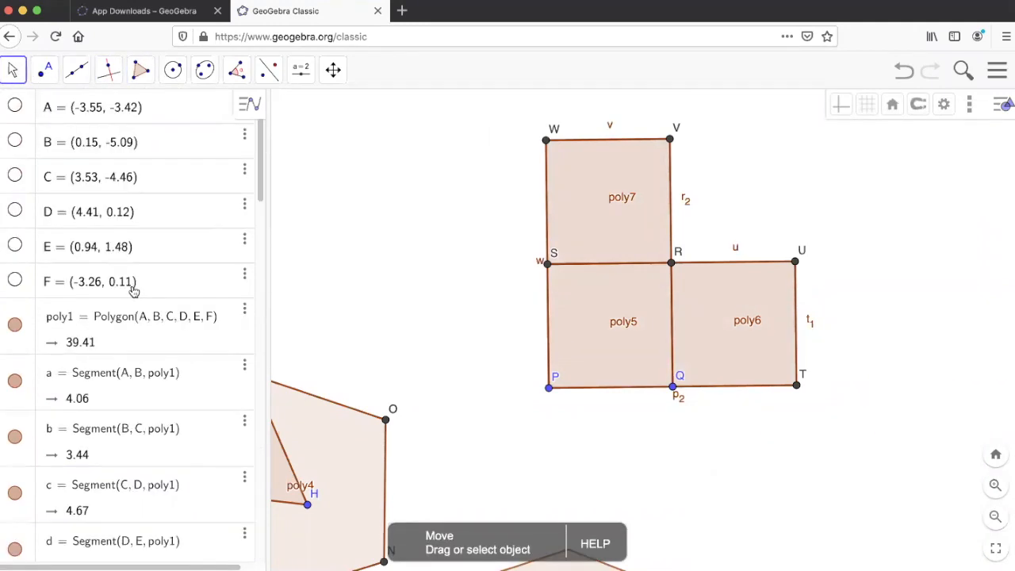
{"action": "scroll", "coordinate": [134, 292], "scroll_direction": "down", "scroll_amount": 2}
{"action": "scroll", "coordinate": [134, 291], "scroll_direction": "down", "scroll_amount": 10}
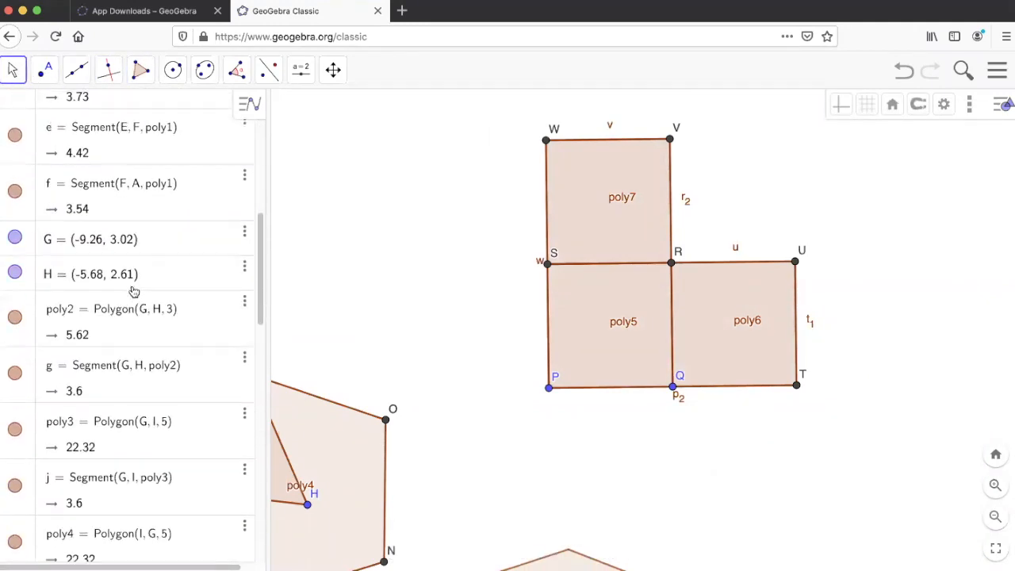
{"action": "scroll", "coordinate": [134, 292], "scroll_direction": "down", "scroll_amount": 10}
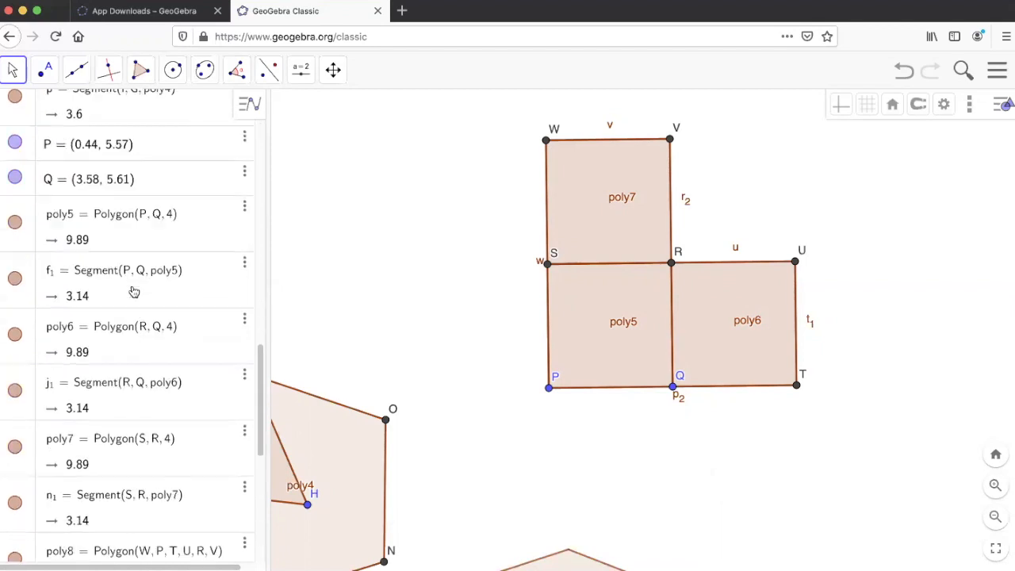
{"action": "scroll", "coordinate": [134, 291], "scroll_direction": "down", "scroll_amount": 1}
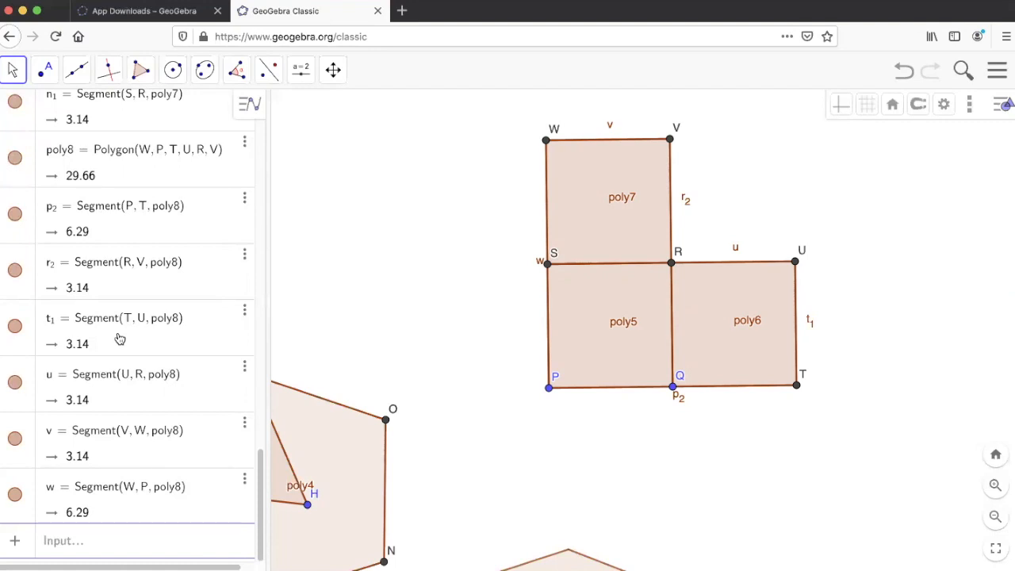
{"action": "scroll", "coordinate": [121, 405], "scroll_direction": "up", "scroll_amount": 3}
{"action": "scroll", "coordinate": [121, 404], "scroll_direction": "up", "scroll_amount": 5}
{"action": "left_click", "coordinate": [14, 302]}
{"action": "left_click", "coordinate": [15, 191]}
{"action": "scroll", "coordinate": [102, 233], "scroll_direction": "up", "scroll_amount": 1}
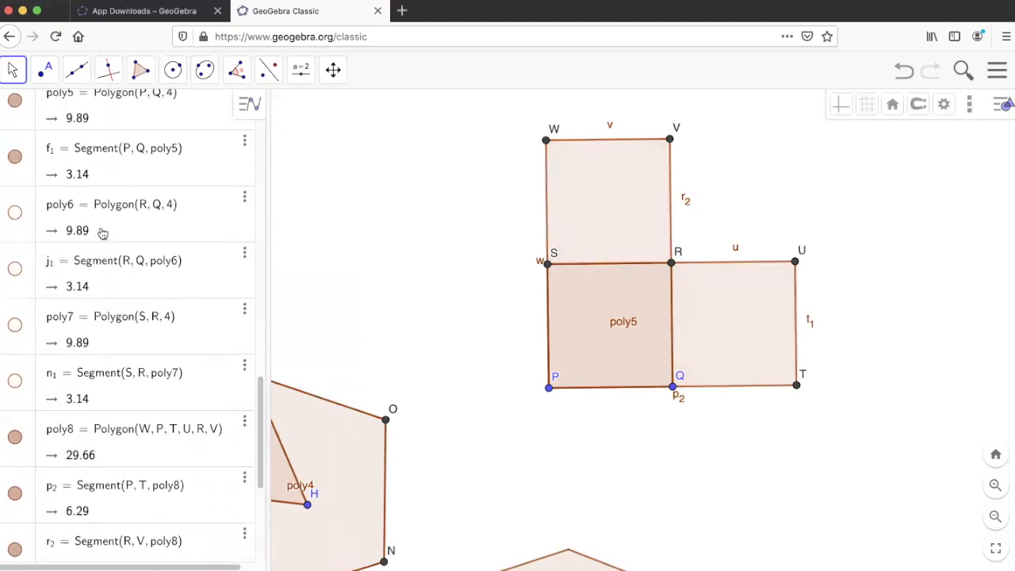
{"action": "scroll", "coordinate": [103, 232], "scroll_direction": "up", "scroll_amount": 3}
{"action": "left_click", "coordinate": [15, 199]}
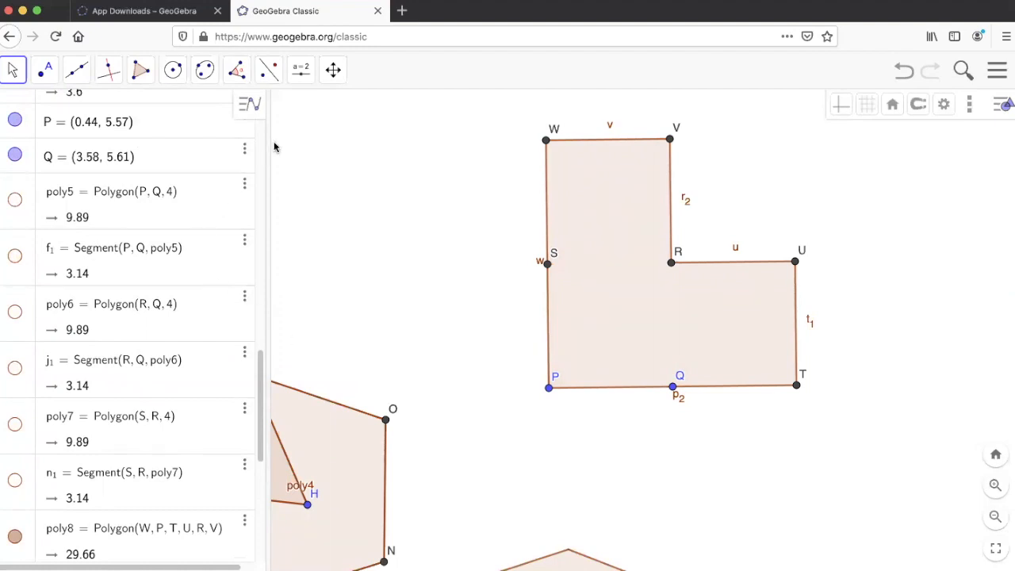
Step: Sort the algebra list by Object Type and look through the grouped objects
{"action": "left_click", "coordinate": [249, 105]}
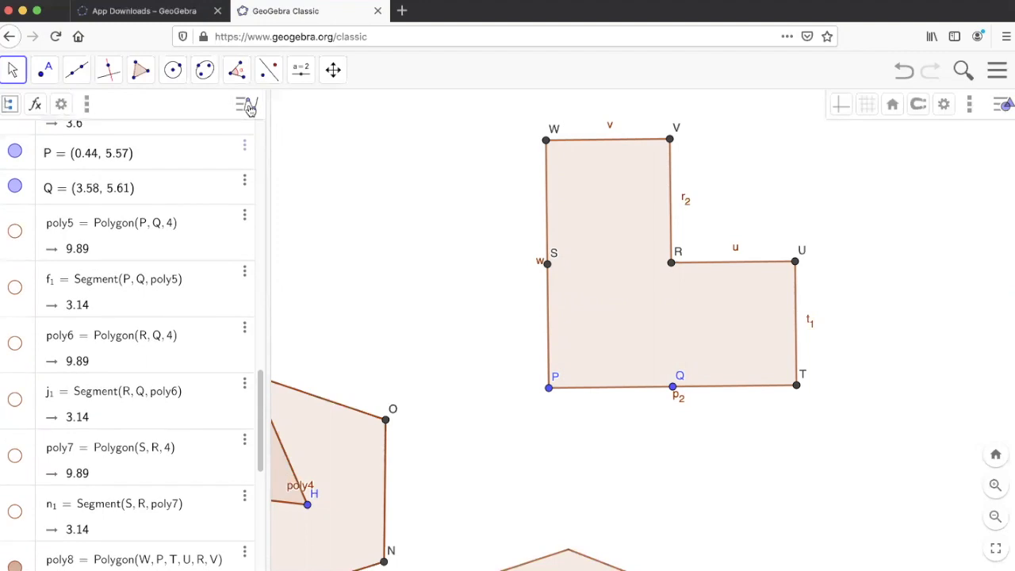
{"action": "left_click", "coordinate": [9, 109]}
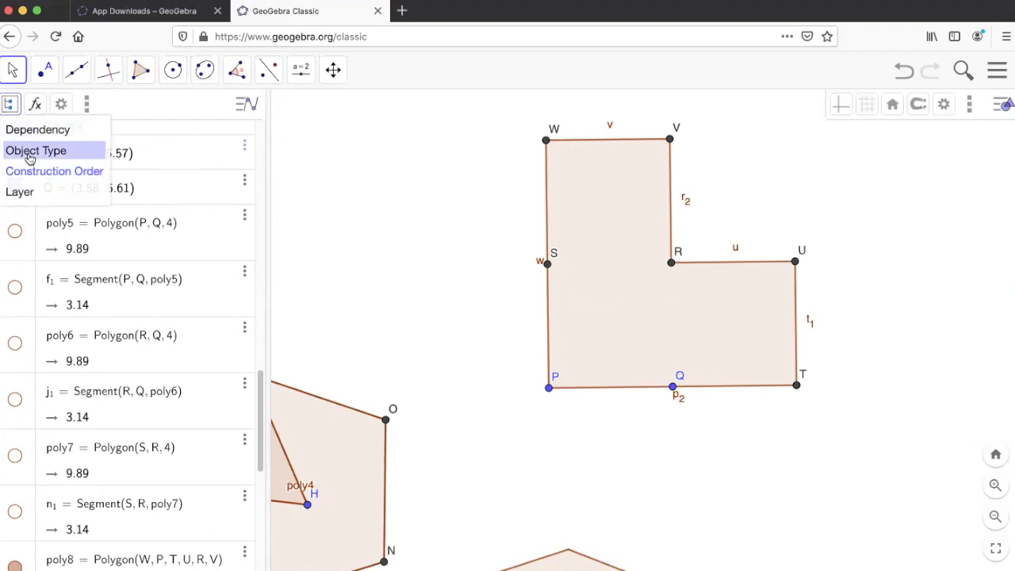
{"action": "left_click", "coordinate": [30, 158]}
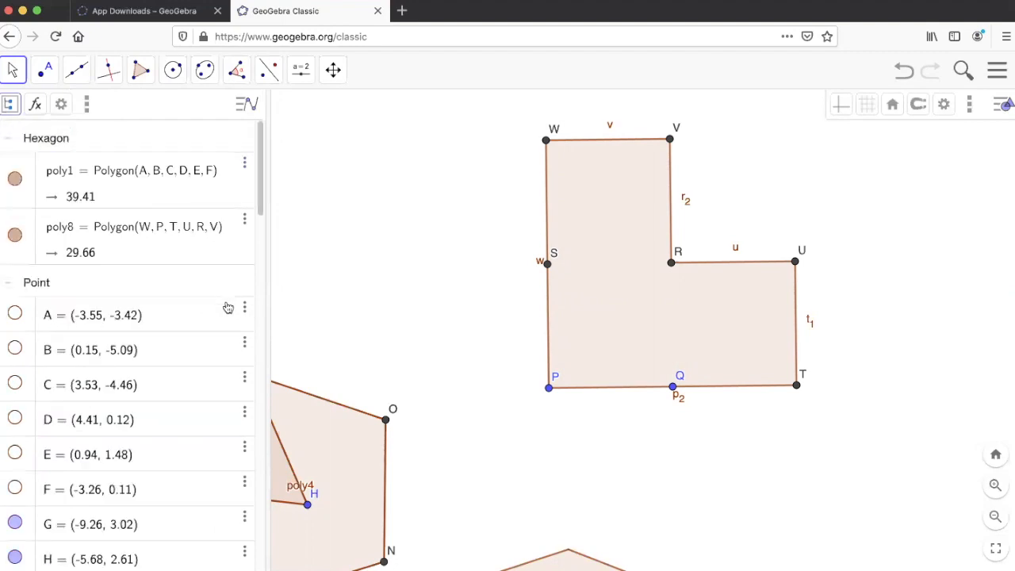
{"action": "scroll", "coordinate": [246, 341], "scroll_direction": "down", "scroll_amount": 10}
{"action": "left_click_drag", "start_coordinate": [263, 485], "coordinate": [245, 547]}
Step: Create a rigid copy of the L-shaped polygon with the Rigid Polygon tool
{"action": "left_click", "coordinate": [140, 70]}
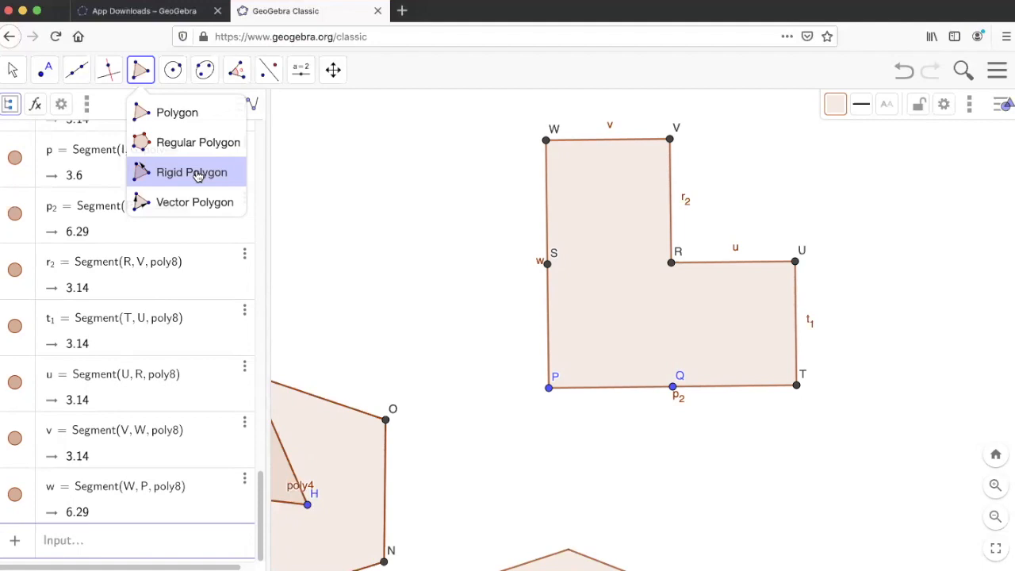
{"action": "left_click", "coordinate": [198, 176]}
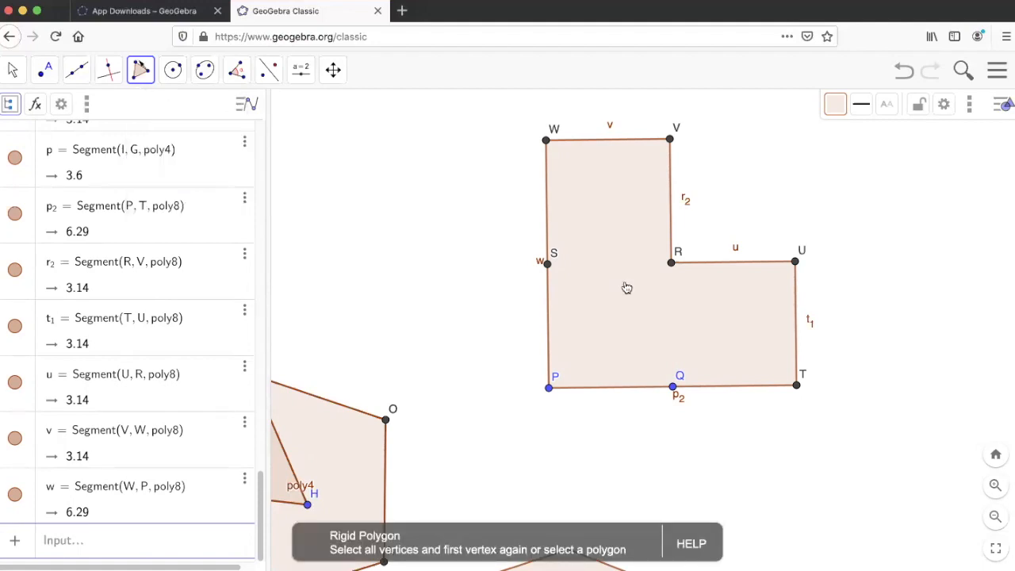
{"action": "left_click", "coordinate": [592, 255]}
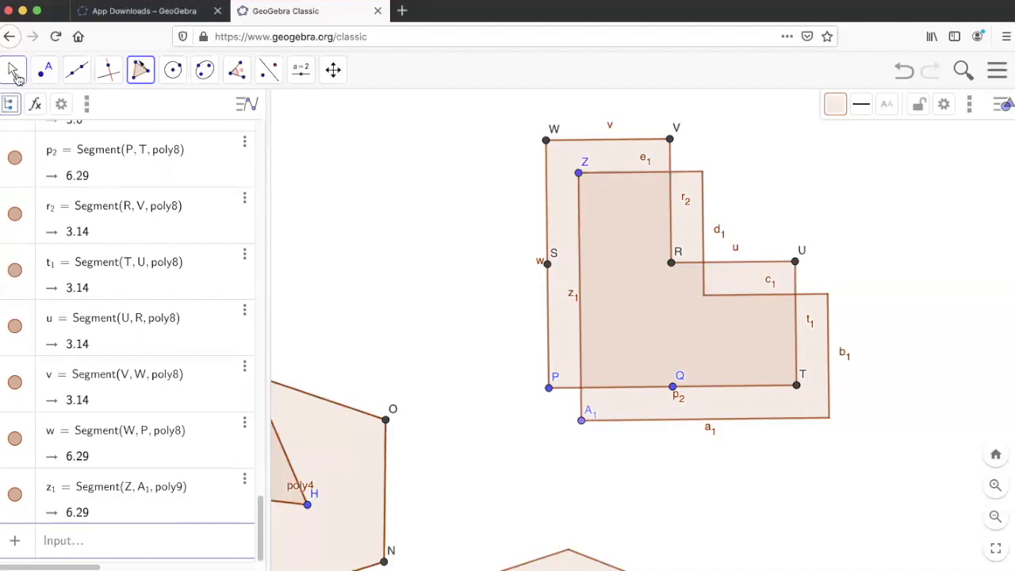
Step: Move the rigid copy by Z and rotate it half a turn by A₁ so it interlocks with the original L shape
{"action": "left_click", "coordinate": [13, 71]}
{"action": "left_click_drag", "start_coordinate": [578, 174], "coordinate": [728, 200]}
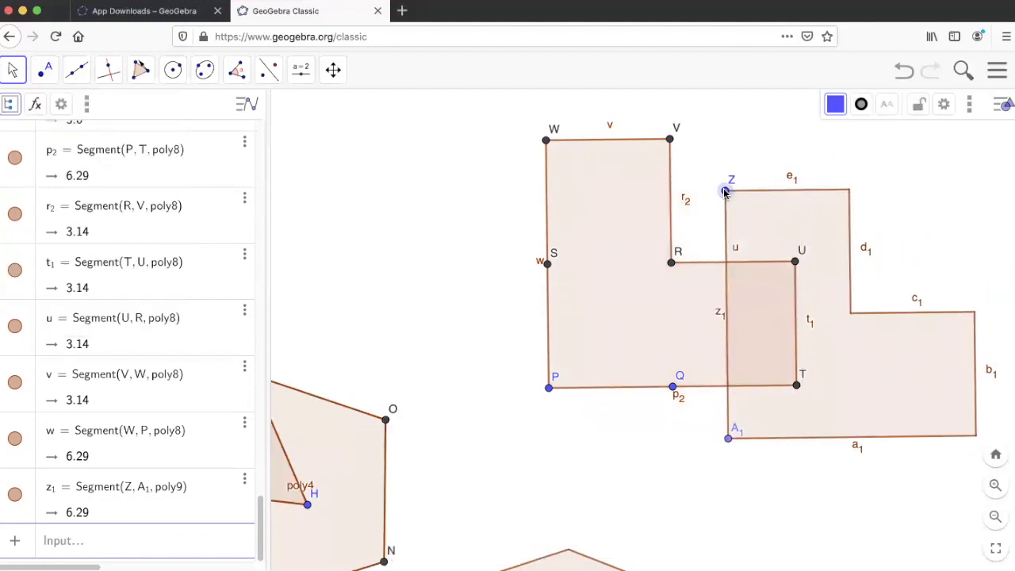
{"action": "left_click_drag", "start_coordinate": [729, 443], "coordinate": [723, 139]}
{"action": "left_click_drag", "start_coordinate": [726, 191], "coordinate": [922, 383]}
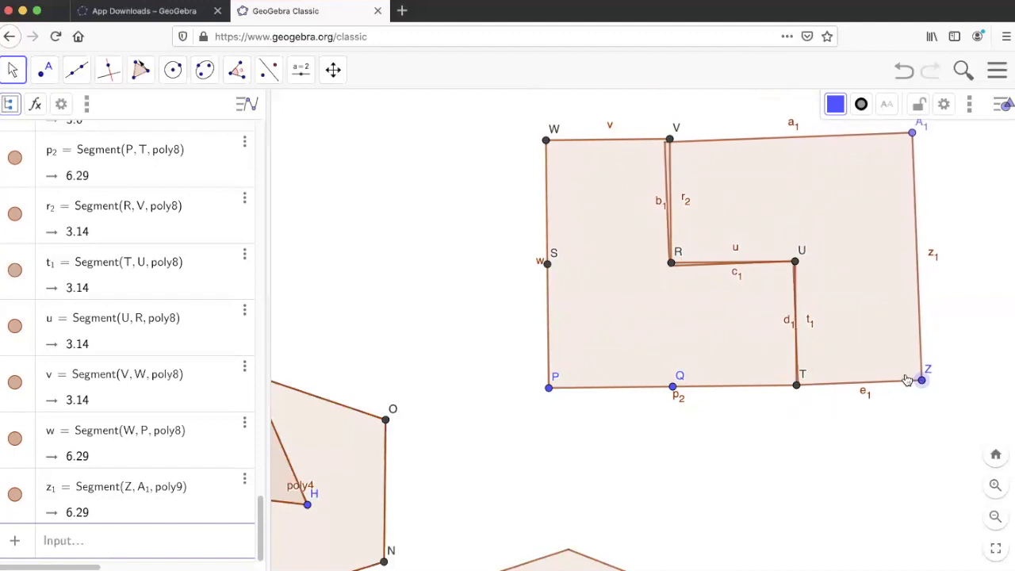
Step: Fine-tune points A₁ and Z of the rigid copy so its edges line up with the original into a rectangle
{"action": "left_click_drag", "start_coordinate": [917, 134], "coordinate": [918, 135]}
{"action": "left_click_drag", "start_coordinate": [921, 384], "coordinate": [922, 385]}
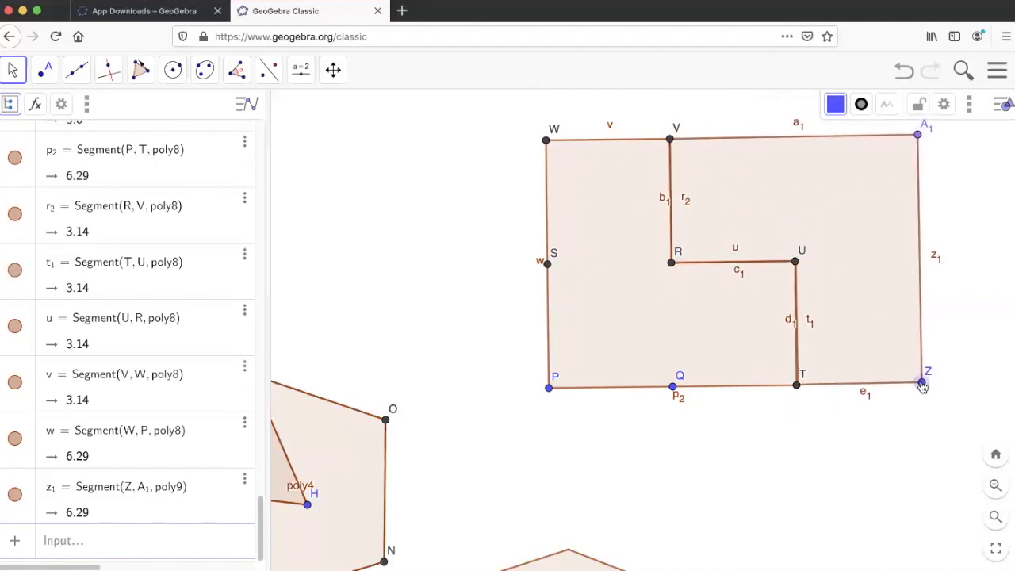
{"action": "left_click_drag", "start_coordinate": [919, 136], "coordinate": [917, 135]}
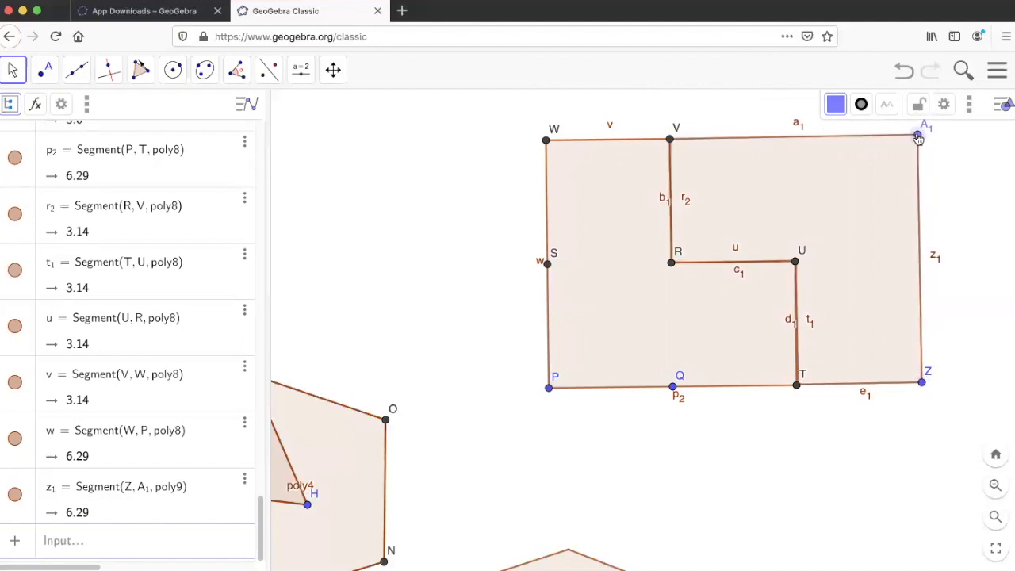
{"action": "left_click_drag", "start_coordinate": [923, 386], "coordinate": [920, 386]}
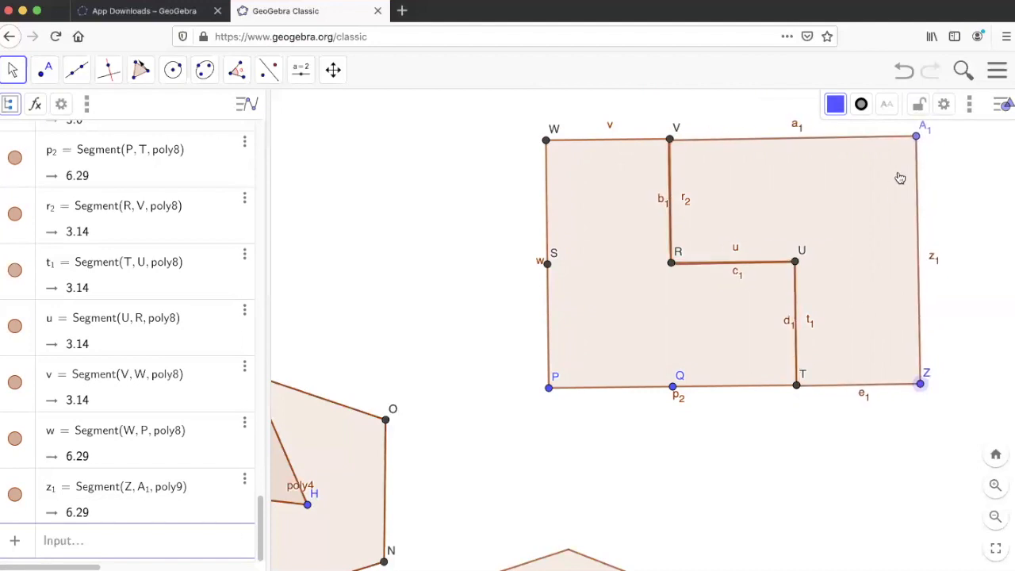
{"action": "left_click_drag", "start_coordinate": [917, 137], "coordinate": [918, 137]}
{"action": "left_click", "coordinate": [315, 150]}
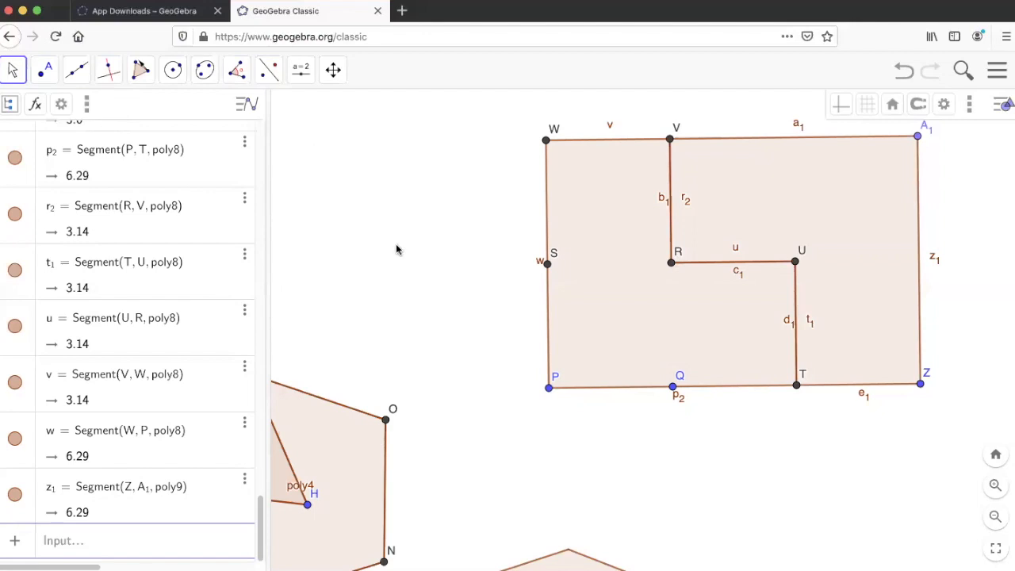
Step: Draw a regular polygon with 6 vertices and sides about 2.19 long in the empty area above the interlocked L shapes
{"action": "left_click_drag", "start_coordinate": [438, 202], "coordinate": [650, 525]}
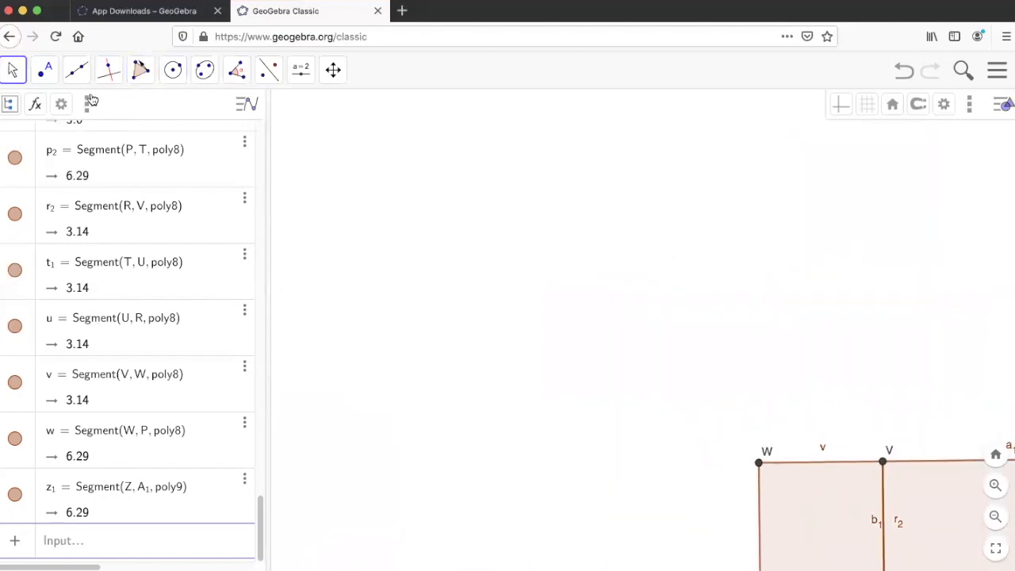
{"action": "left_click", "coordinate": [141, 72]}
{"action": "left_click", "coordinate": [173, 150]}
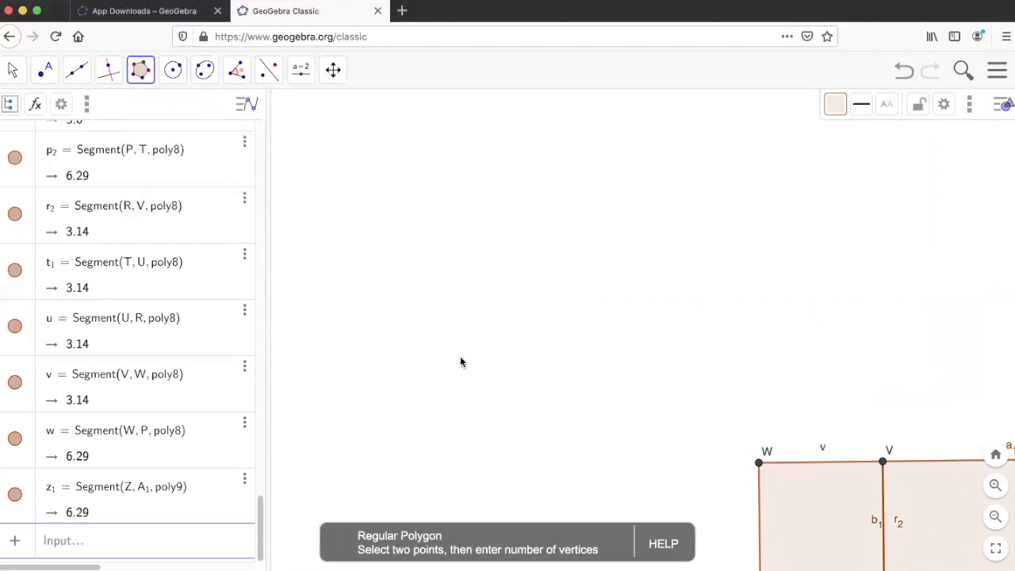
{"action": "left_click", "coordinate": [498, 366]}
{"action": "left_click", "coordinate": [582, 365]}
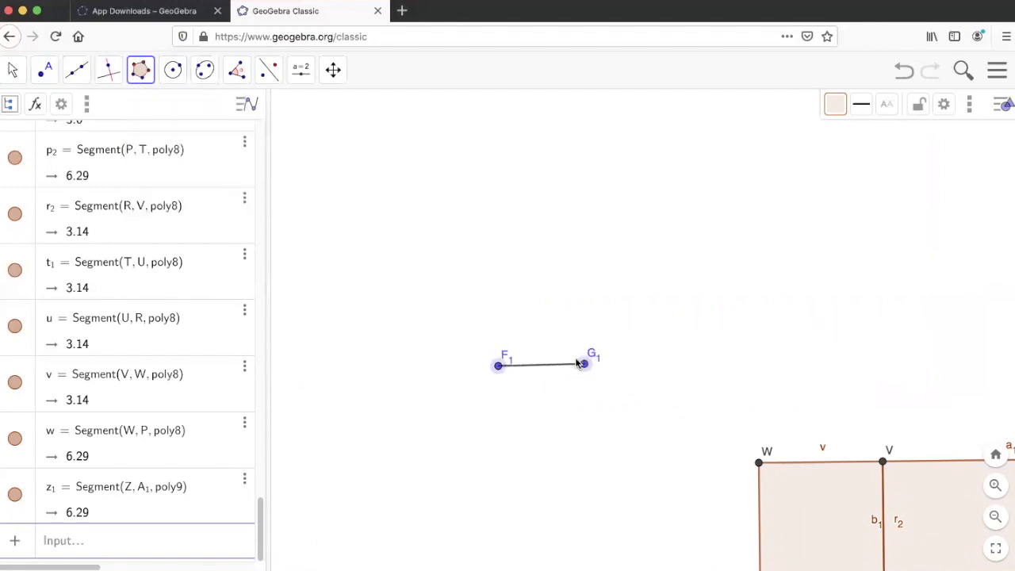
{"action": "key", "text": "BackSpace"}
{"action": "type", "text": "6"}
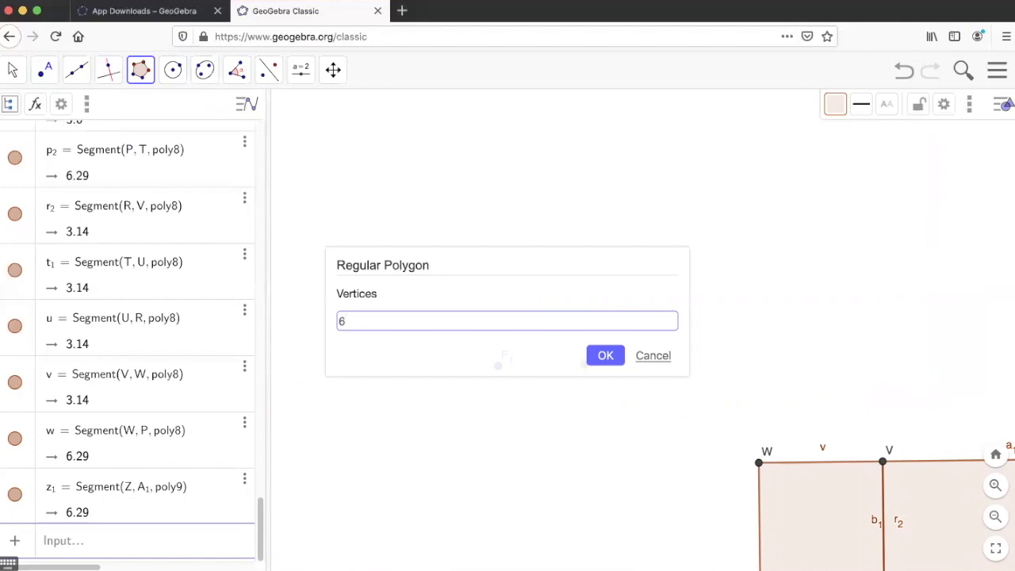
{"action": "left_click", "coordinate": [610, 354]}
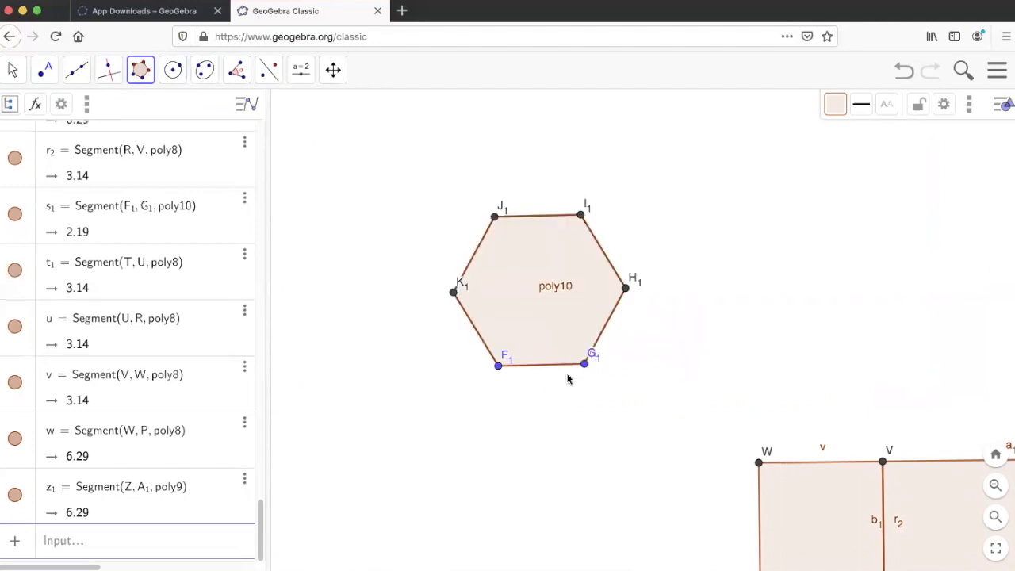
Step: Reflect the new hexagon about its side G₁H₁ and about its side H₁I₁
{"action": "left_click", "coordinate": [268, 69]}
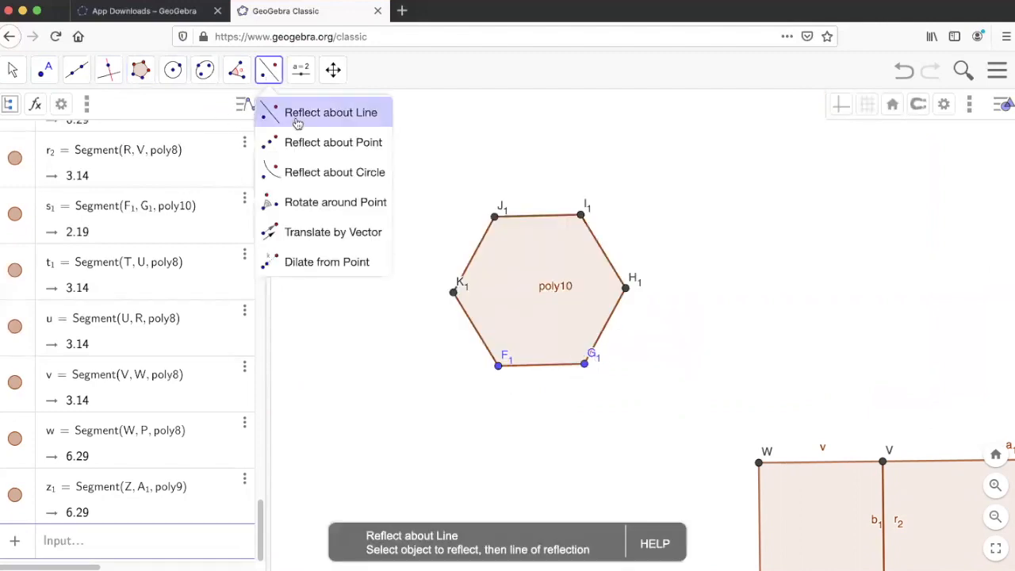
{"action": "left_click", "coordinate": [296, 119]}
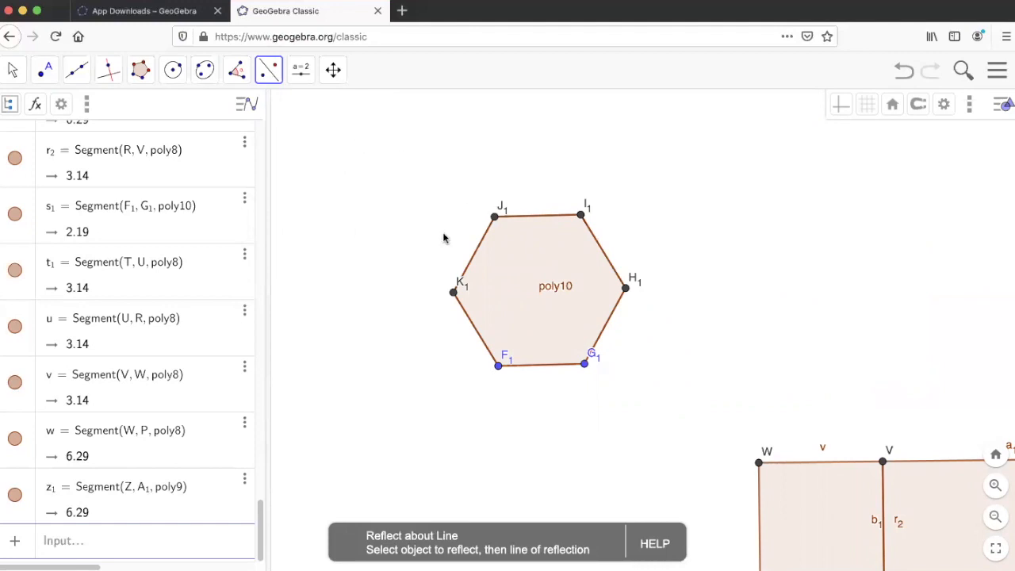
{"action": "left_click", "coordinate": [525, 275]}
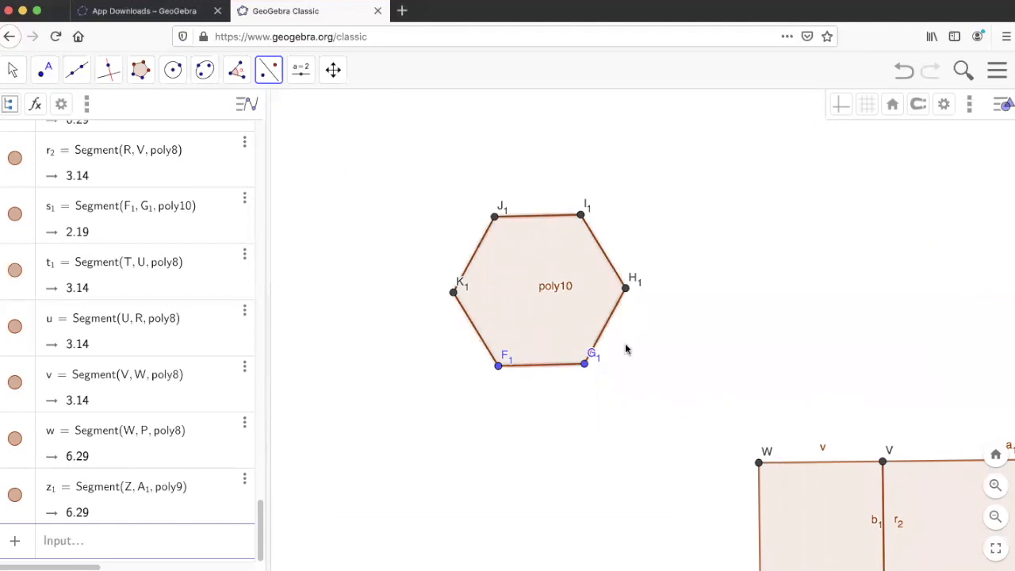
{"action": "left_click", "coordinate": [603, 337]}
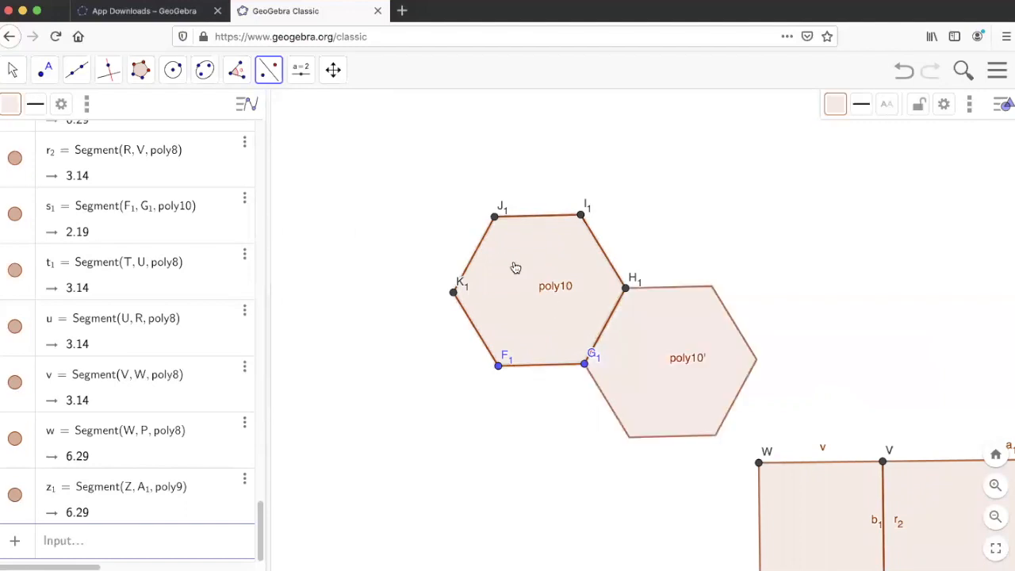
{"action": "left_click", "coordinate": [555, 263]}
{"action": "left_click", "coordinate": [601, 253]}
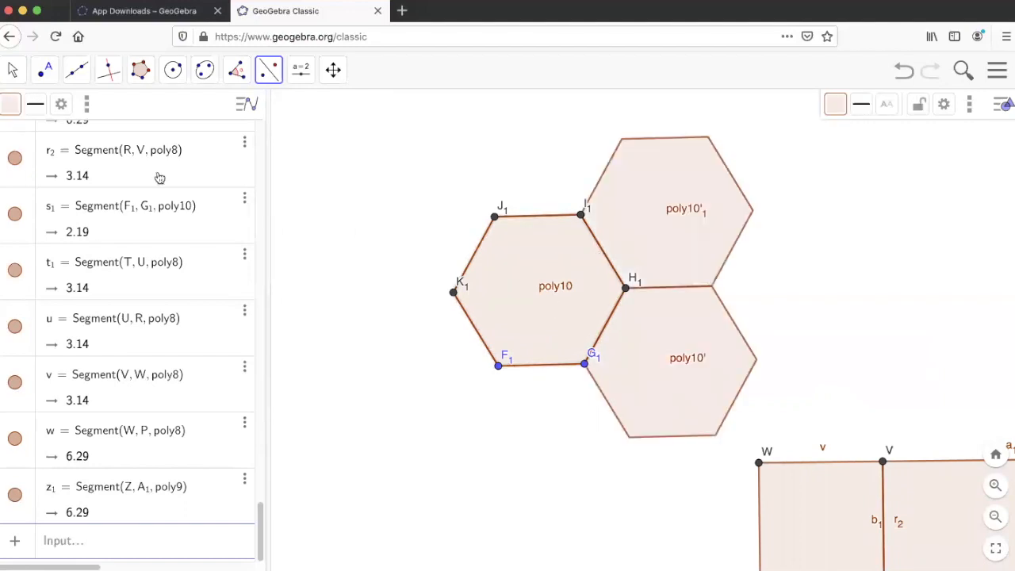
{"action": "left_click", "coordinate": [269, 73]}
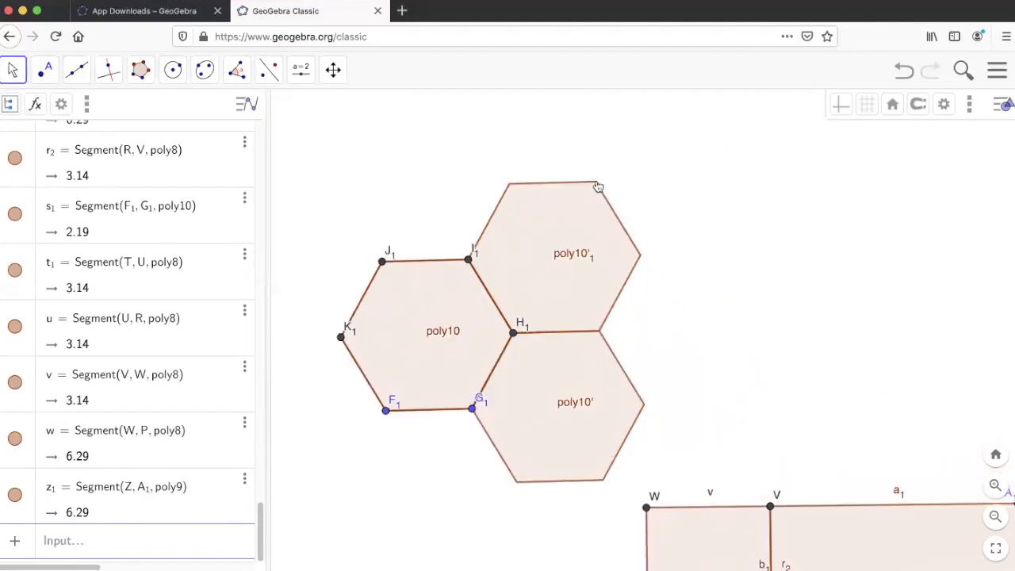
Step: Place a point on the upper corner of the hexagon poly10'₁, at the far end of its top edge from poly10
{"action": "left_click", "coordinate": [45, 72]}
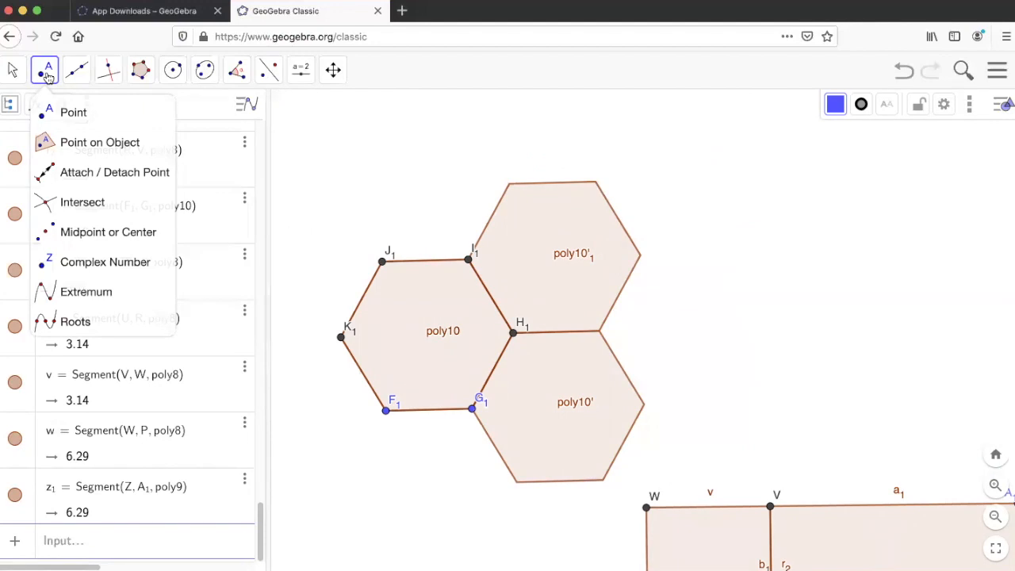
{"action": "left_click", "coordinate": [49, 77]}
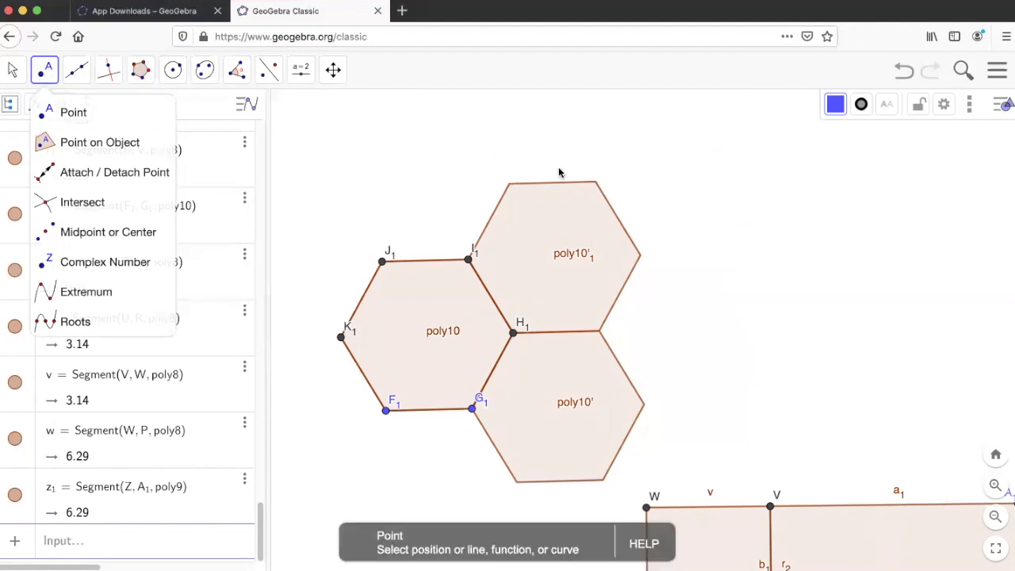
{"action": "left_click", "coordinate": [596, 184]}
Step: Try rotating hexagon poly10'₁ by 45° counterclockwise around point L₁, and undo the rotation
{"action": "left_click", "coordinate": [268, 70]}
{"action": "left_click", "coordinate": [312, 204]}
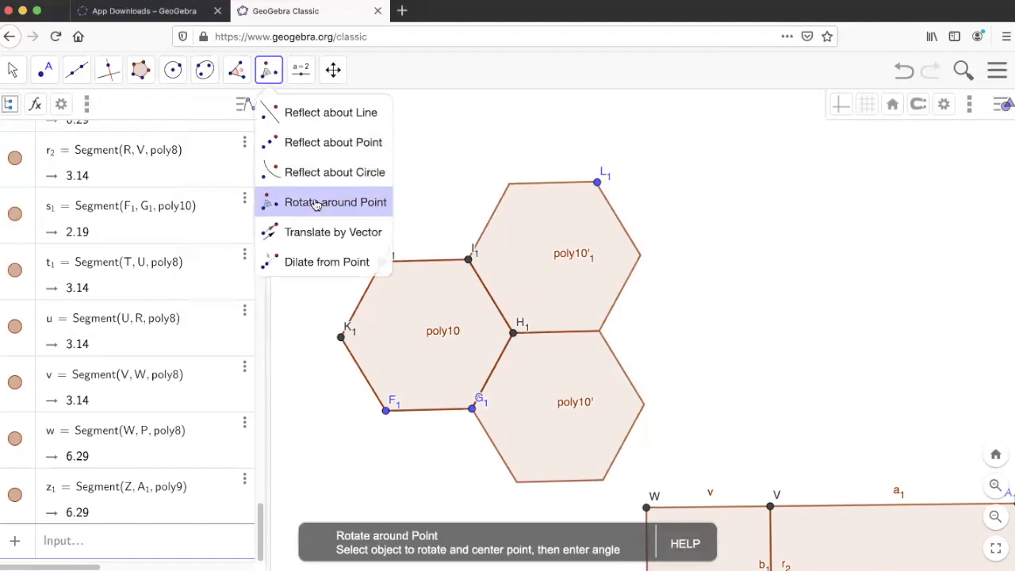
{"action": "left_click", "coordinate": [537, 231]}
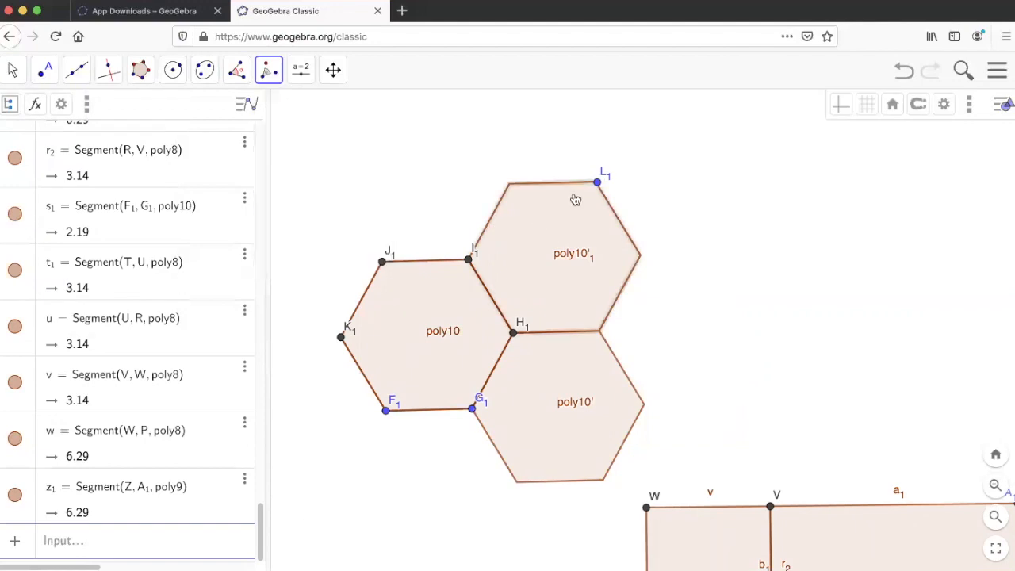
{"action": "left_click", "coordinate": [597, 182]}
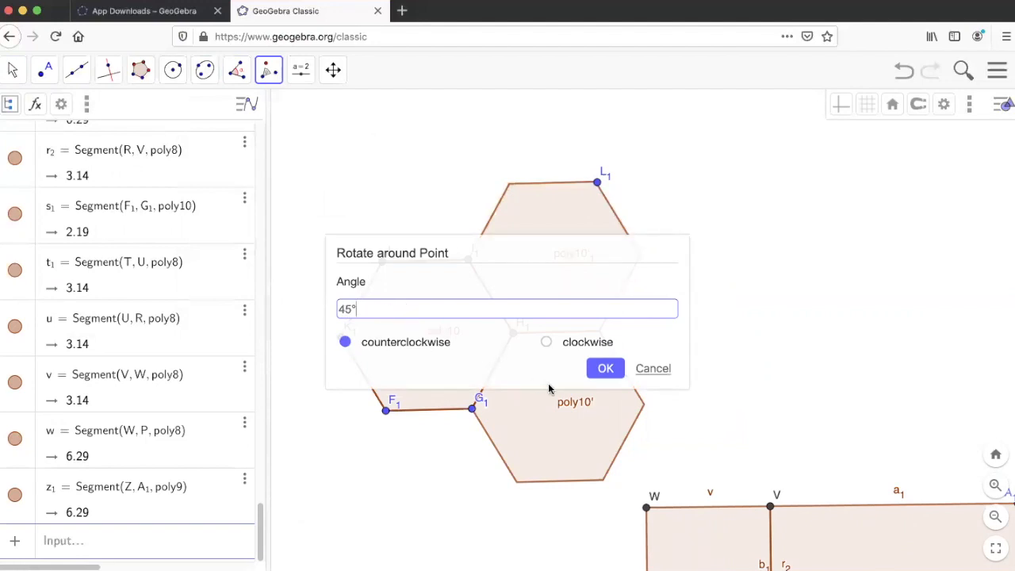
{"action": "left_click", "coordinate": [600, 368]}
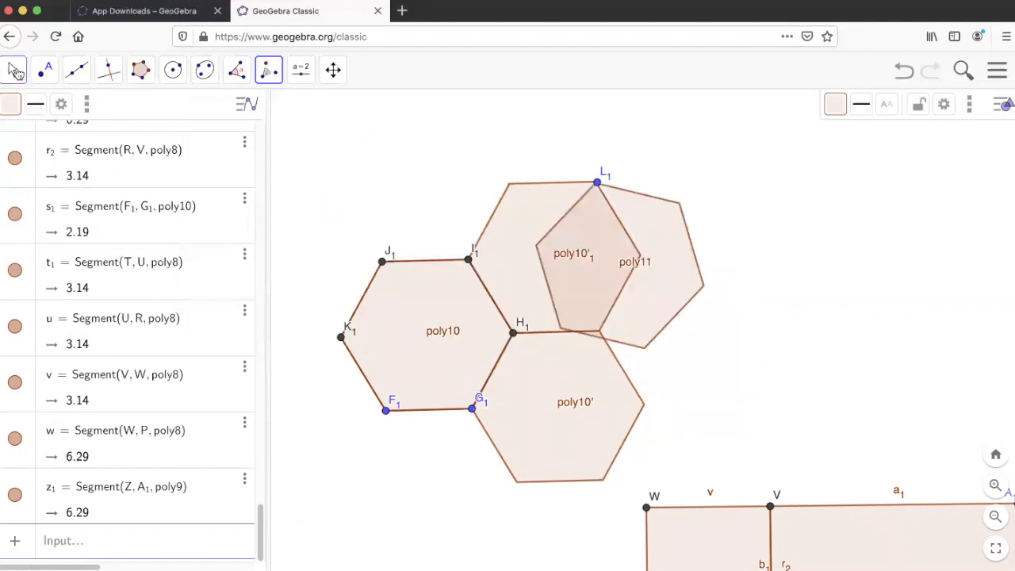
{"action": "left_click", "coordinate": [16, 71]}
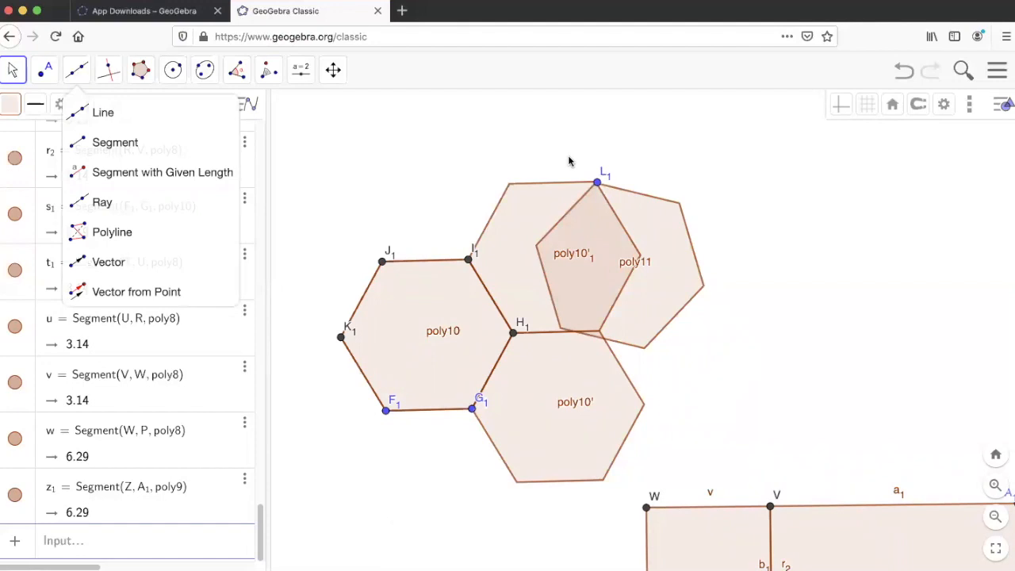
{"action": "left_click", "coordinate": [901, 74]}
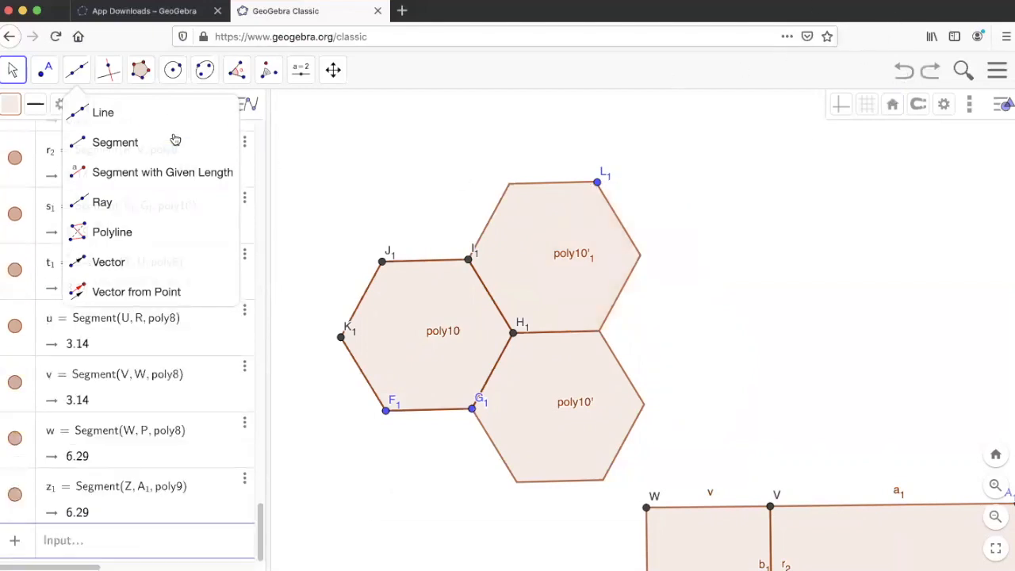
Step: Rotate hexagon poly10'₁ by 120° counterclockwise around point L₁
{"action": "left_click", "coordinate": [266, 74]}
{"action": "left_click", "coordinate": [331, 204]}
{"action": "left_click", "coordinate": [559, 272]}
{"action": "left_click", "coordinate": [599, 185]}
{"action": "type", "text": "120"}
{"action": "left_click", "coordinate": [613, 372]}
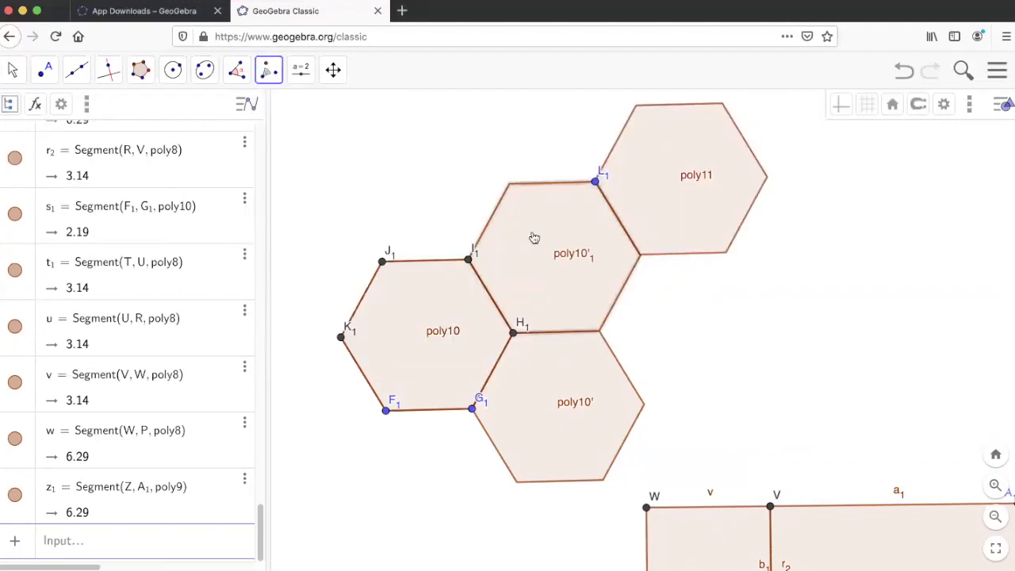
Step: Rotate hexagon poly10'₁ by 120° clockwise around point L₁
{"action": "left_click", "coordinate": [597, 179]}
{"action": "left_click", "coordinate": [351, 309]}
{"action": "key", "text": "BackSpace"}
{"action": "key", "text": "BackSpace"}
{"action": "type", "text": "120"}
{"action": "left_click", "coordinate": [545, 343]}
{"action": "left_click", "coordinate": [605, 368]}
{"action": "key", "text": "Escape"}
Step: Mark the midpoints of sides I₁J₁ and J₁K₁ of hexagon poly10 with the Midpoint or Center tool
{"action": "left_click", "coordinate": [45, 73]}
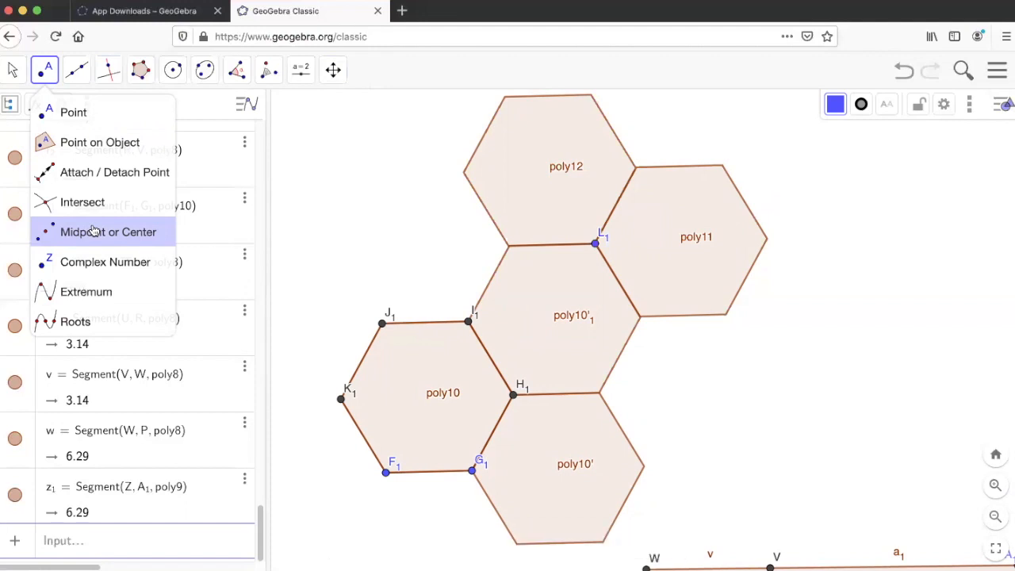
{"action": "left_click", "coordinate": [94, 231]}
{"action": "left_click", "coordinate": [409, 322]}
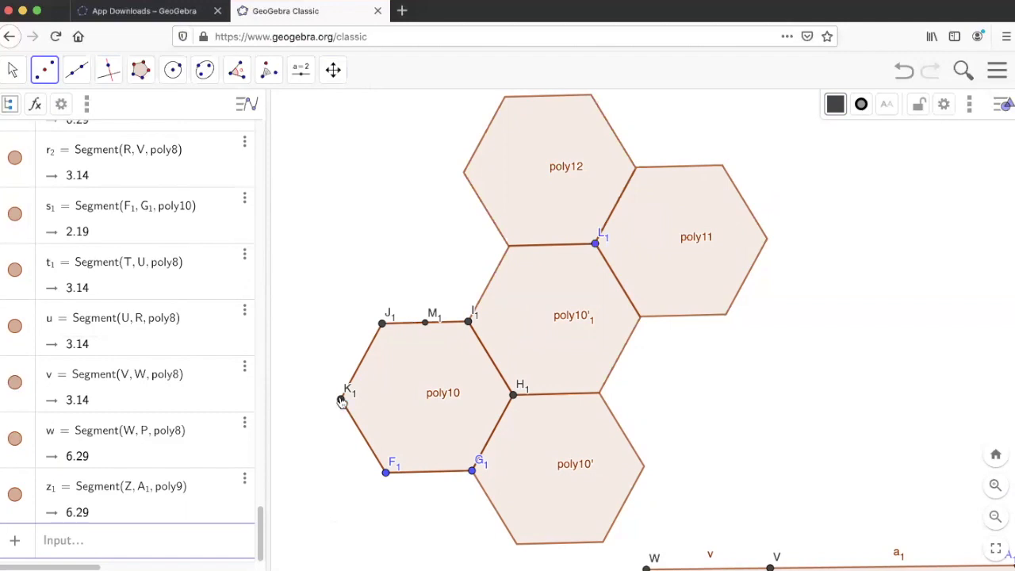
{"action": "left_click", "coordinate": [341, 399]}
{"action": "left_click", "coordinate": [382, 324]}
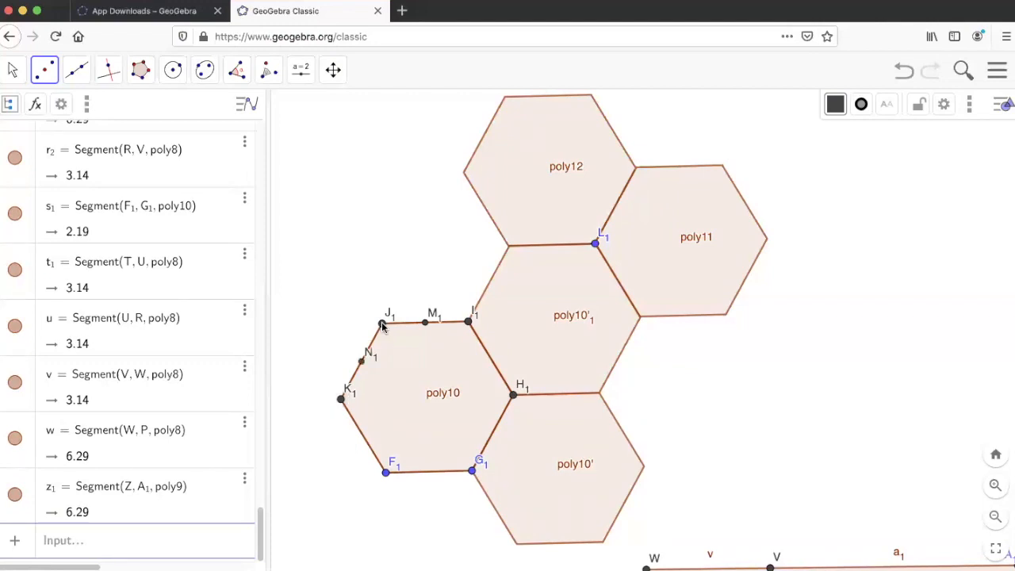
Step: Mark the centers of the hexagons poly10'₁ and poly12
{"action": "left_click", "coordinate": [549, 344]}
{"action": "left_click", "coordinate": [550, 169]}
{"action": "key", "text": "Escape"}
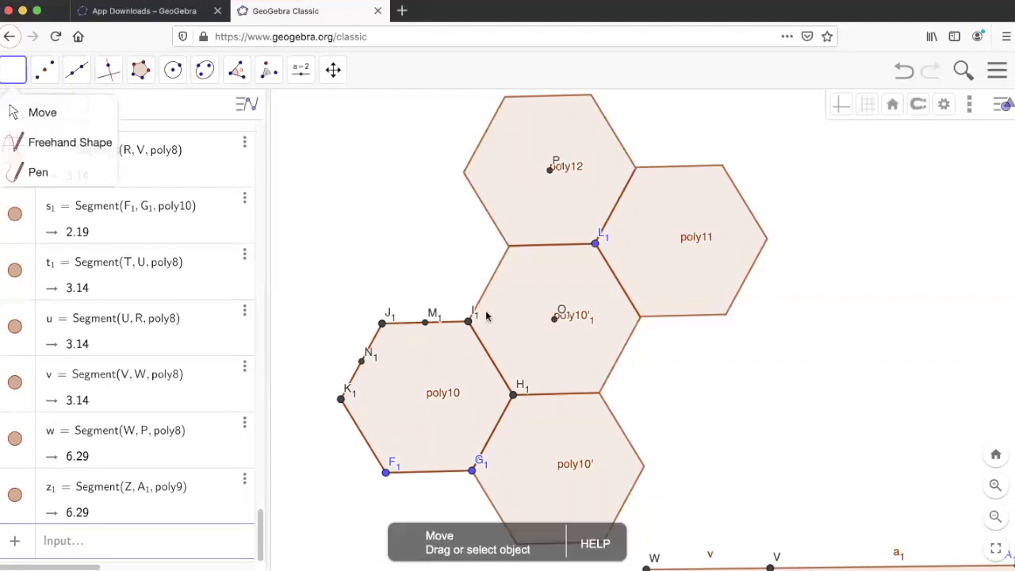
Step: Mark the center of the large irregular hexagon beside the pentagon poly4
{"action": "left_click_drag", "start_coordinate": [752, 499], "coordinate": [634, 197]}
{"action": "left_click_drag", "start_coordinate": [482, 546], "coordinate": [634, 171]}
{"action": "left_click_drag", "start_coordinate": [328, 450], "coordinate": [328, 389]}
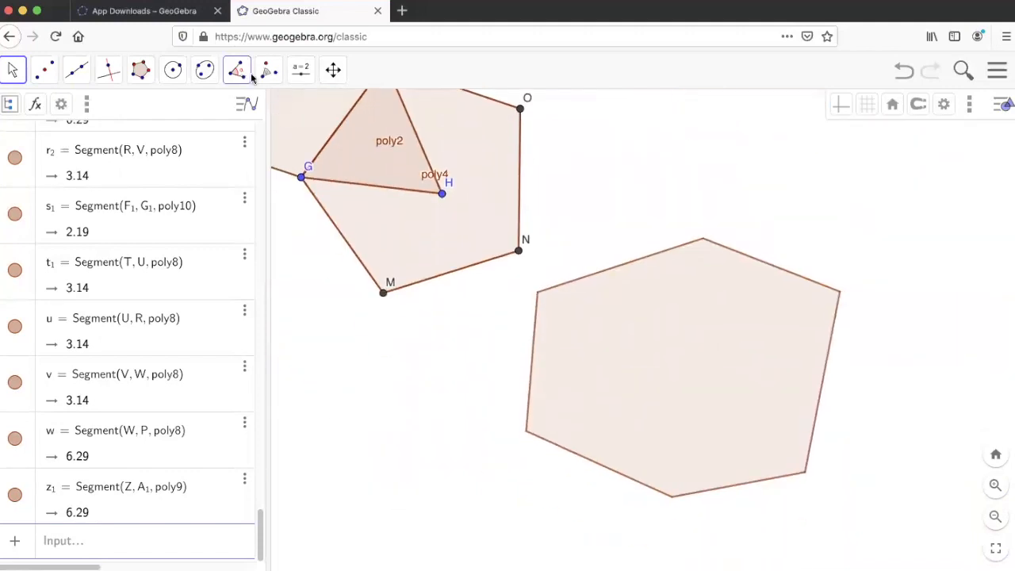
{"action": "left_click", "coordinate": [44, 70]}
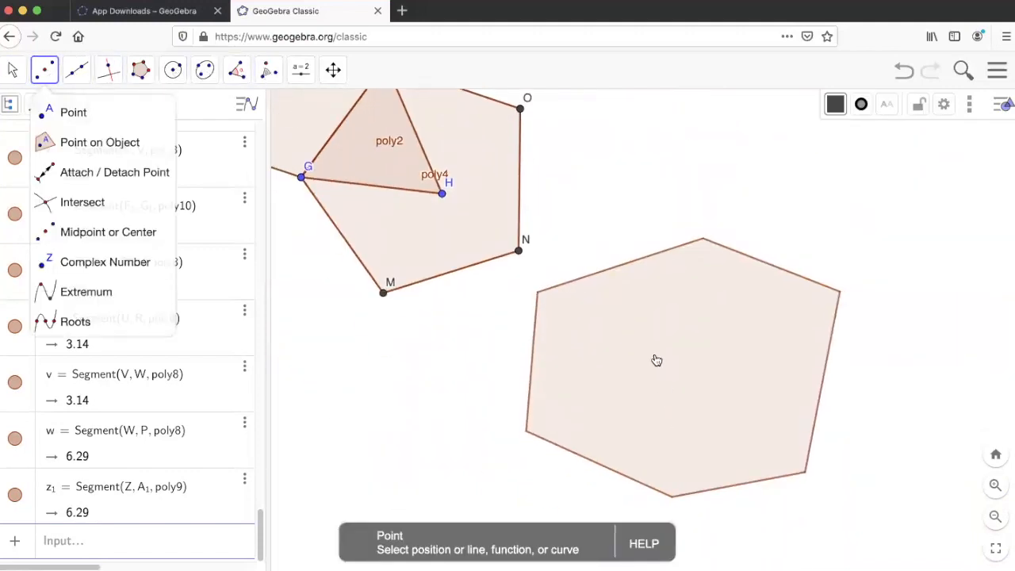
{"action": "left_click", "coordinate": [683, 367]}
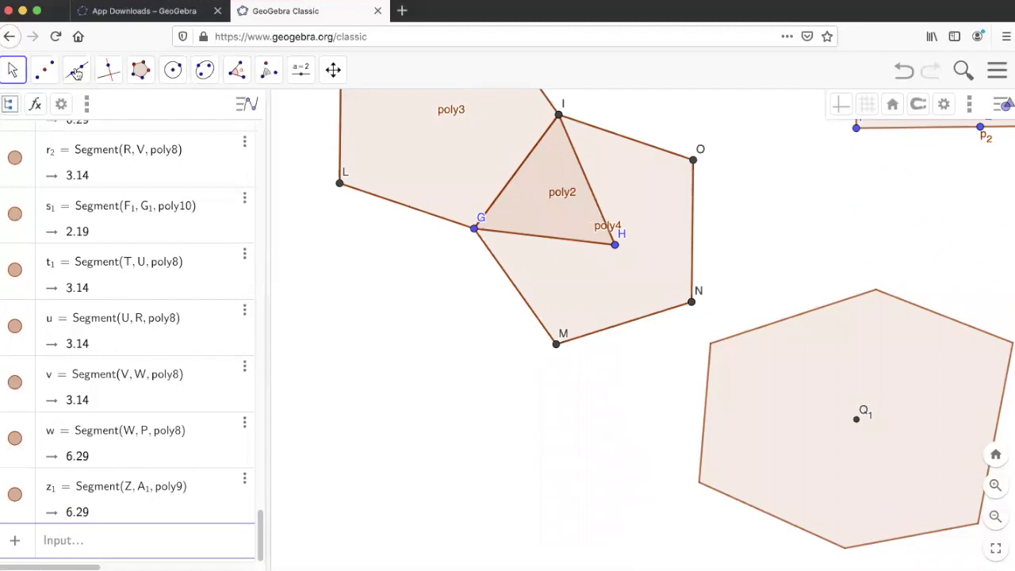
Step: Draw a segment of given length 5 below the pentagon poly4 and swing its endpoint S₁ downward about R₁
{"action": "left_click", "coordinate": [77, 70]}
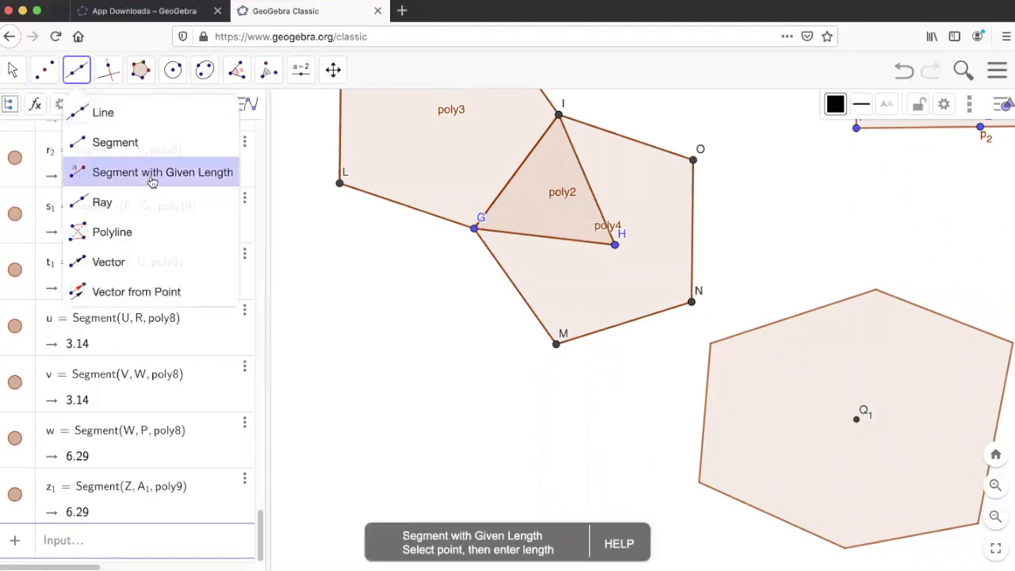
{"action": "left_click", "coordinate": [329, 437]}
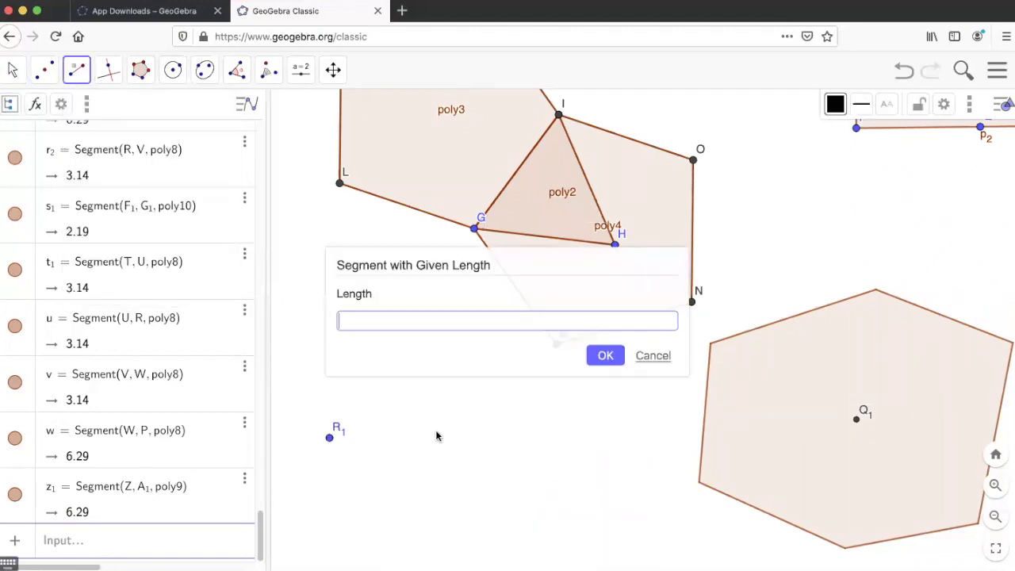
{"action": "type", "text": "5"}
{"action": "left_click", "coordinate": [605, 356]}
{"action": "left_click", "coordinate": [13, 70]}
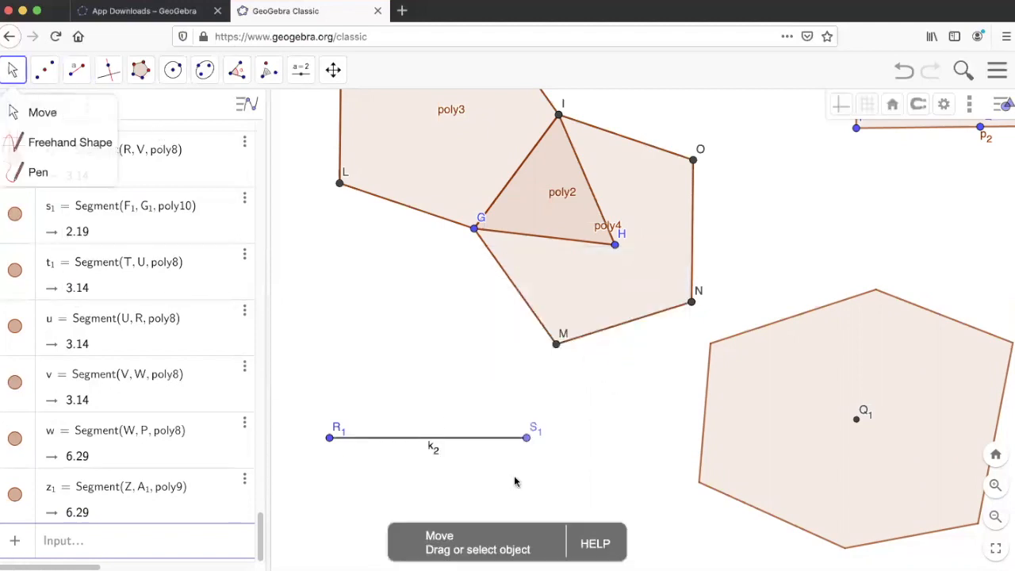
{"action": "left_click_drag", "start_coordinate": [530, 442], "coordinate": [506, 484]}
{"action": "left_click", "coordinate": [13, 76]}
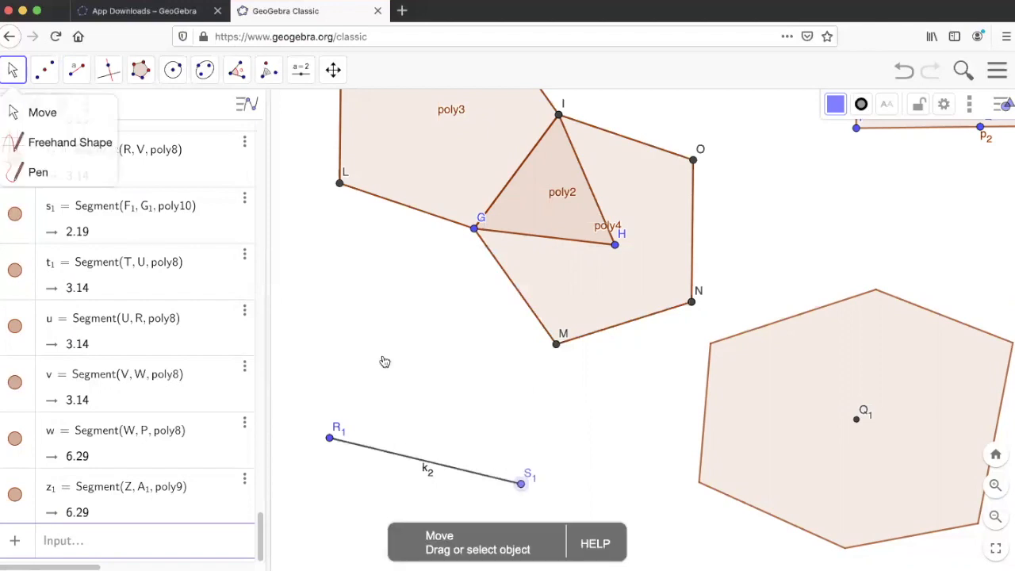
Step: Draw a circle from its center through a point in the empty area beside segment R₁S₁
{"action": "left_click_drag", "start_coordinate": [385, 362], "coordinate": [598, 245]}
{"action": "left_click", "coordinate": [172, 69]}
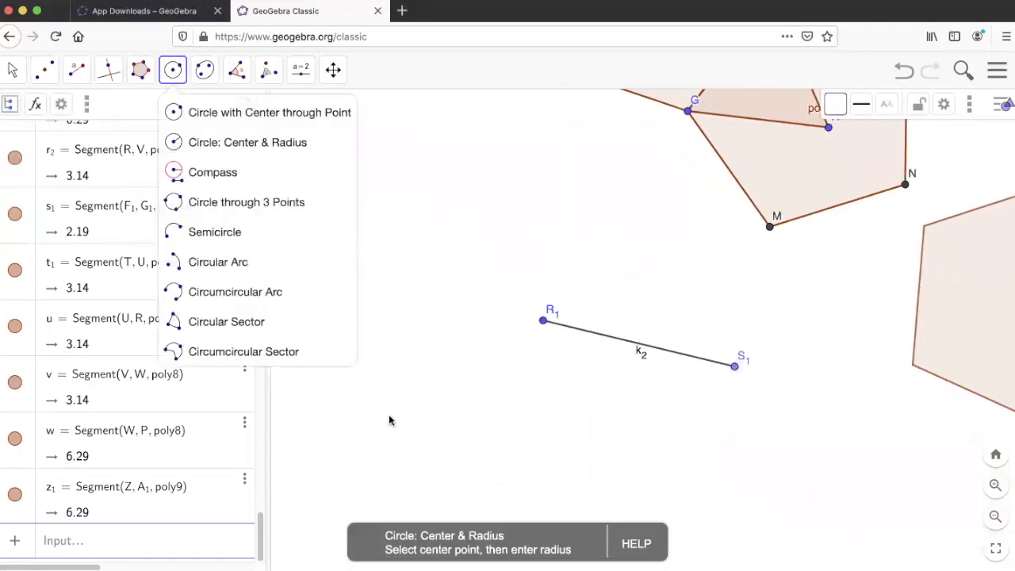
{"action": "left_click", "coordinate": [247, 118]}
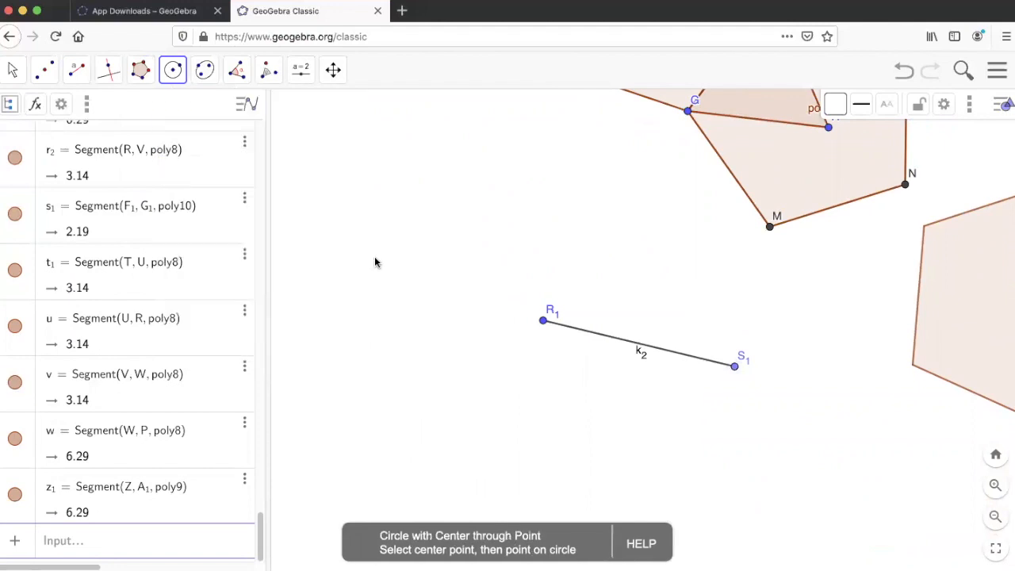
{"action": "left_click", "coordinate": [376, 259]}
{"action": "left_click", "coordinate": [476, 229]}
{"action": "key", "text": "Escape"}
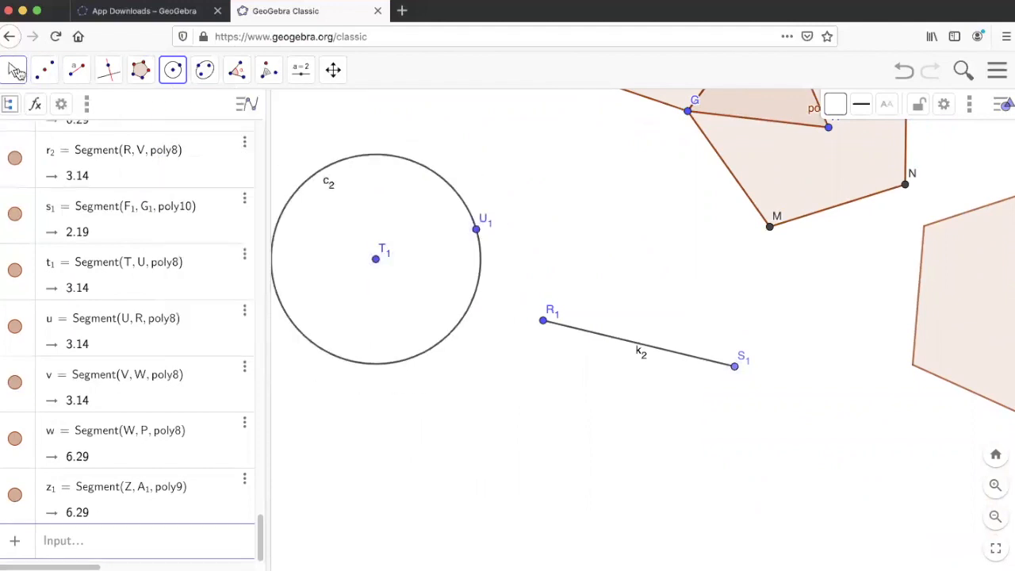
{"action": "left_click_drag", "start_coordinate": [596, 213], "coordinate": [317, 331]}
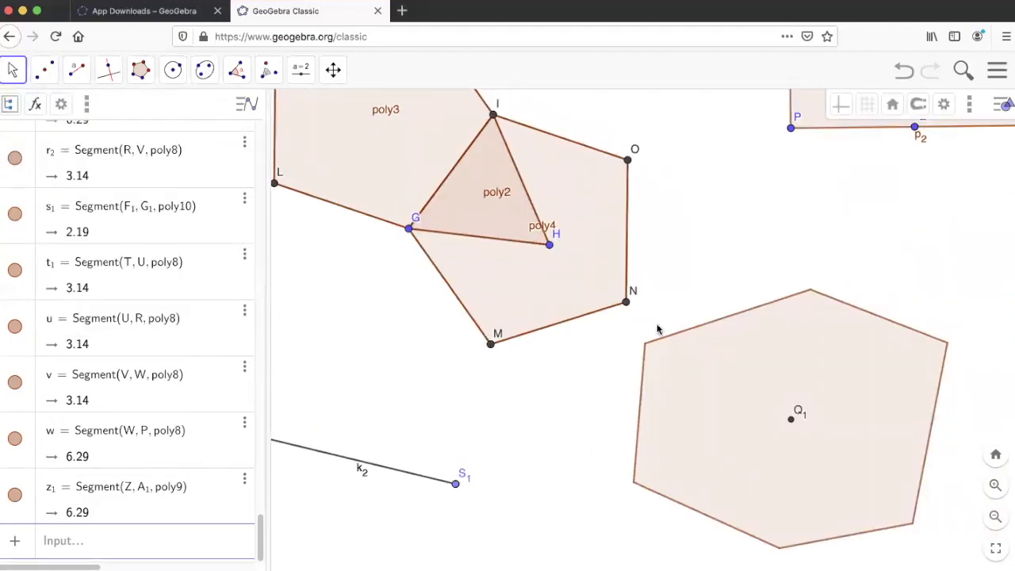
Step: Measure the interior angle at the lower-left vertex of the large irregular hexagon by selecting its two adjoining sides
{"action": "left_click_drag", "start_coordinate": [679, 277], "coordinate": [679, 223]}
{"action": "left_click", "coordinate": [237, 70]}
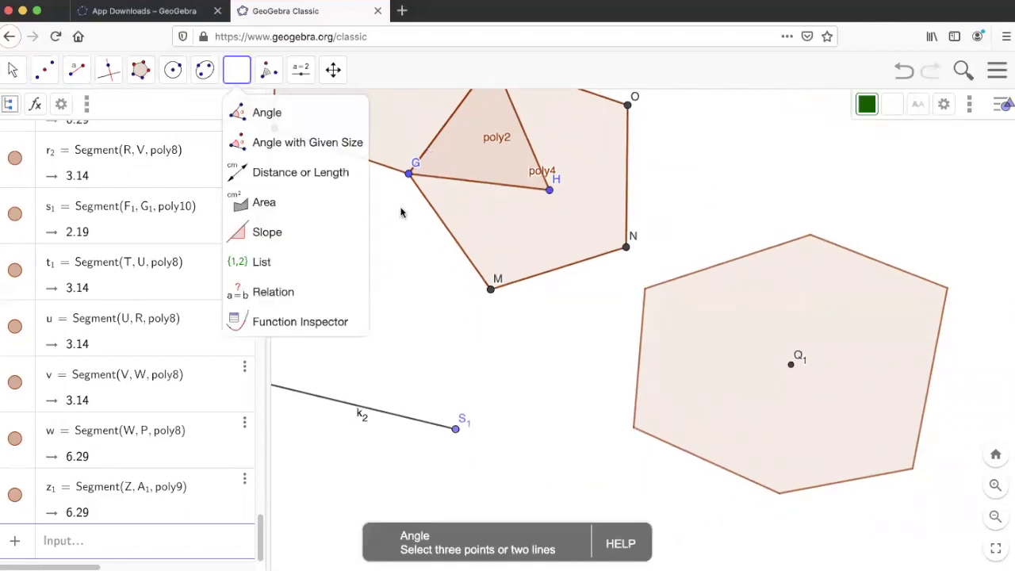
{"action": "left_click", "coordinate": [258, 113]}
{"action": "left_click", "coordinate": [637, 388]}
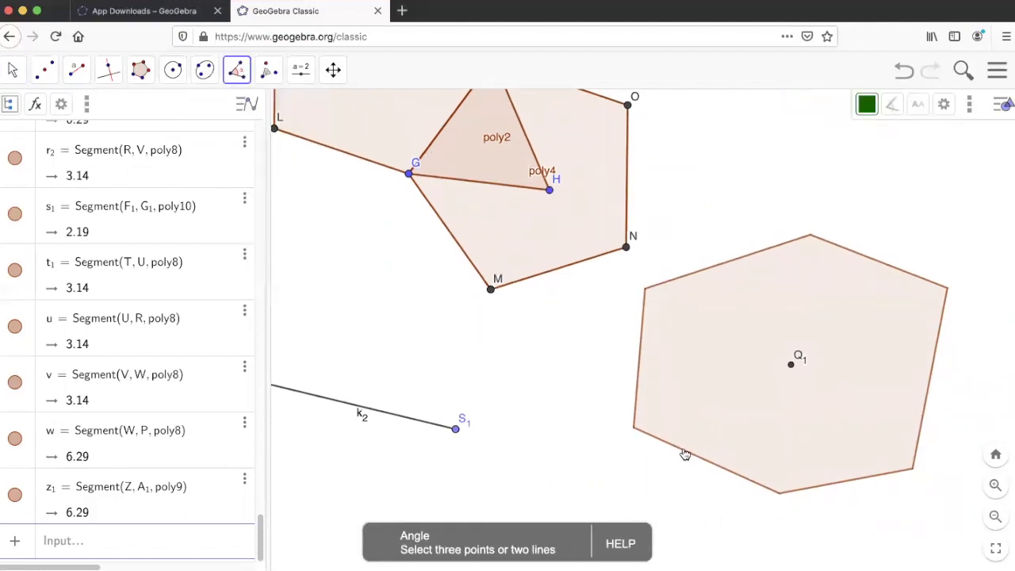
{"action": "left_click", "coordinate": [684, 451]}
{"action": "key", "text": "Escape"}
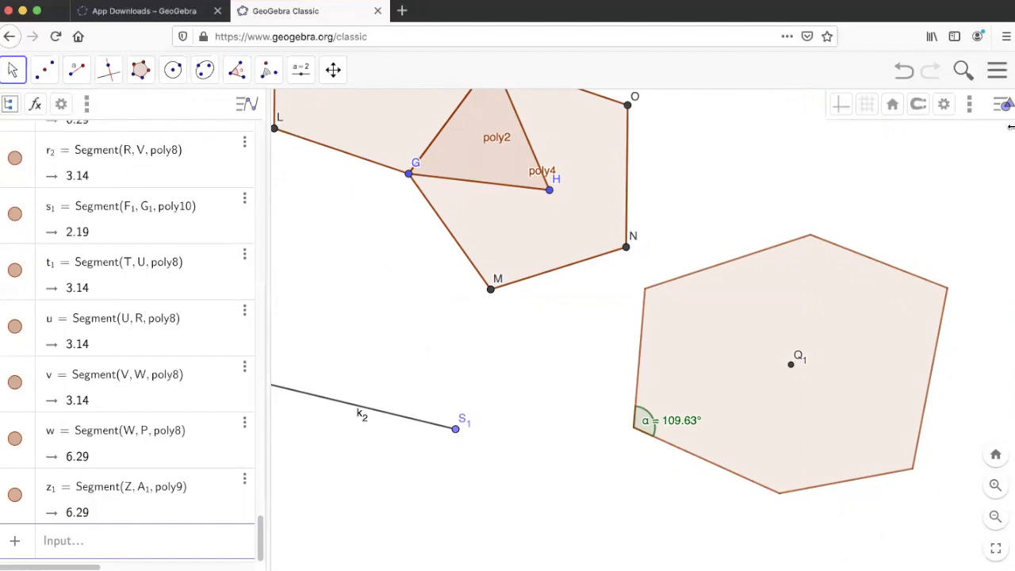
Step: Show the construction in an additional 3D Graphics view and zoom out until the surrounding polygons fit
{"action": "left_click", "coordinate": [968, 110]}
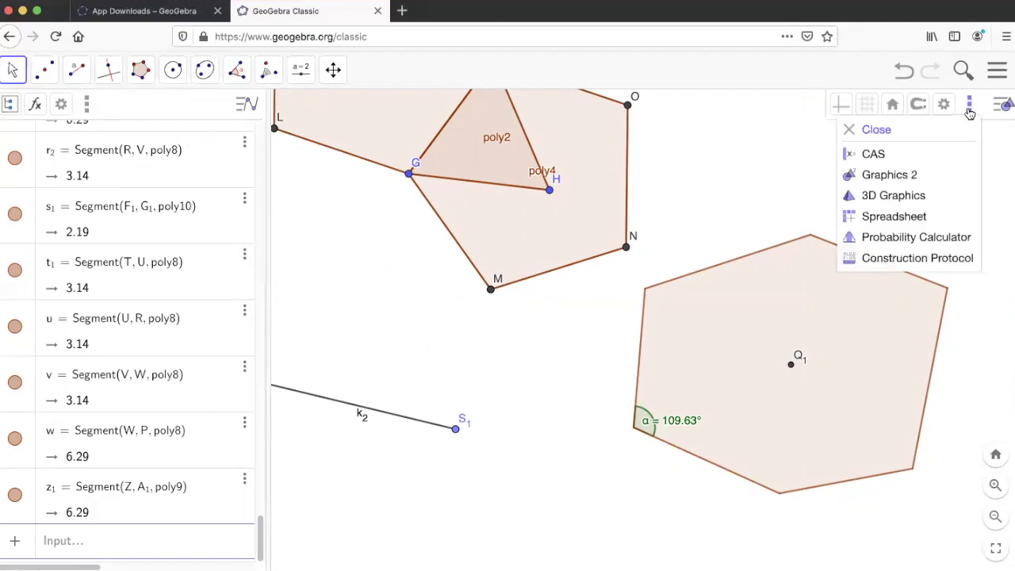
{"action": "left_click", "coordinate": [901, 197]}
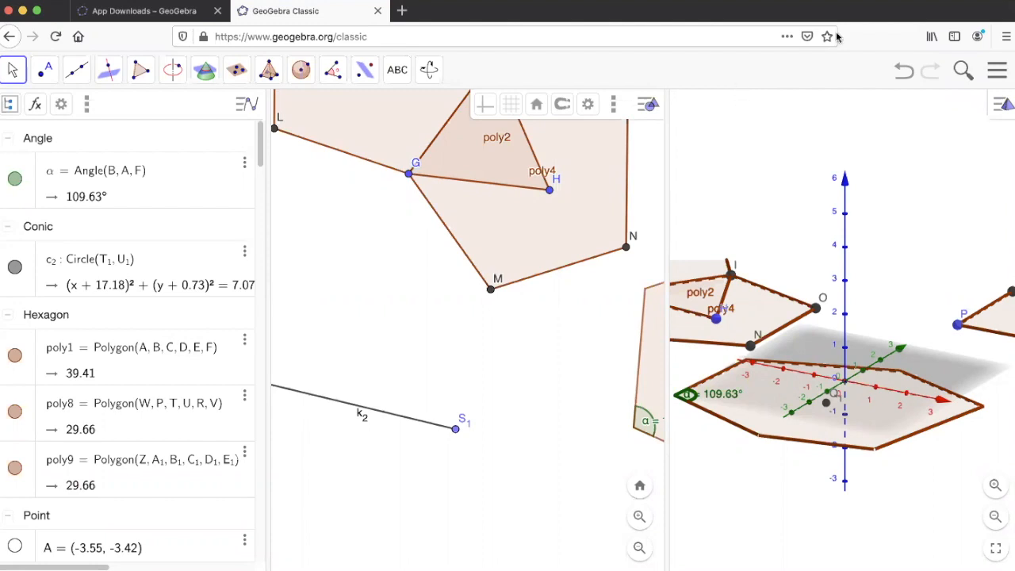
{"action": "scroll", "coordinate": [894, 259], "scroll_direction": "down", "scroll_amount": 5}
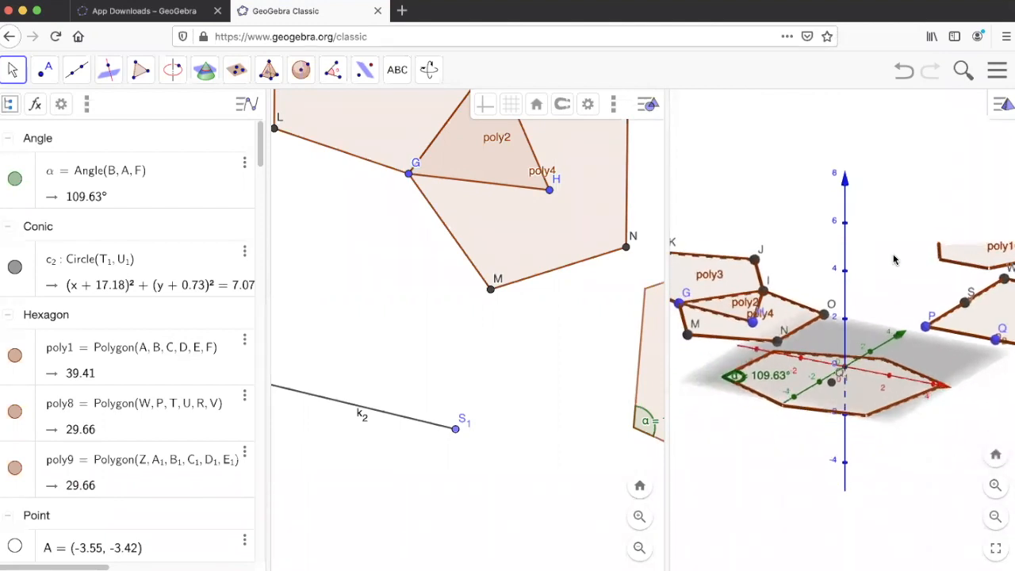
{"action": "scroll", "coordinate": [893, 259], "scroll_direction": "down", "scroll_amount": 3}
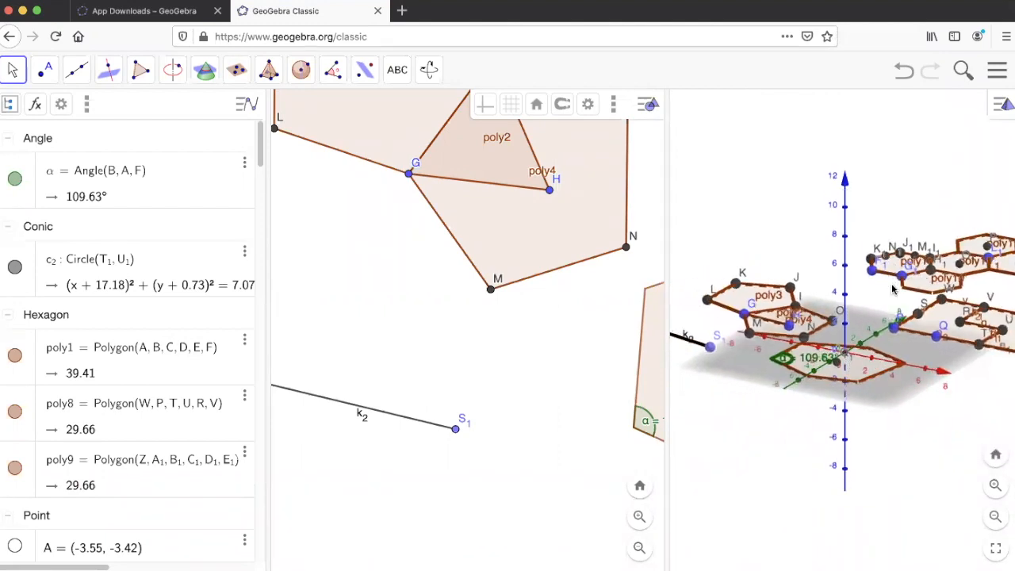
{"action": "mouse_move", "coordinate": [847, 257]}
{"action": "left_mouse_down"}
{"action": "mouse_move", "coordinate": [822, 265]}
{"action": "mouse_move", "coordinate": [886, 279]}
{"action": "mouse_move", "coordinate": [856, 268]}
{"action": "left_mouse_up"}
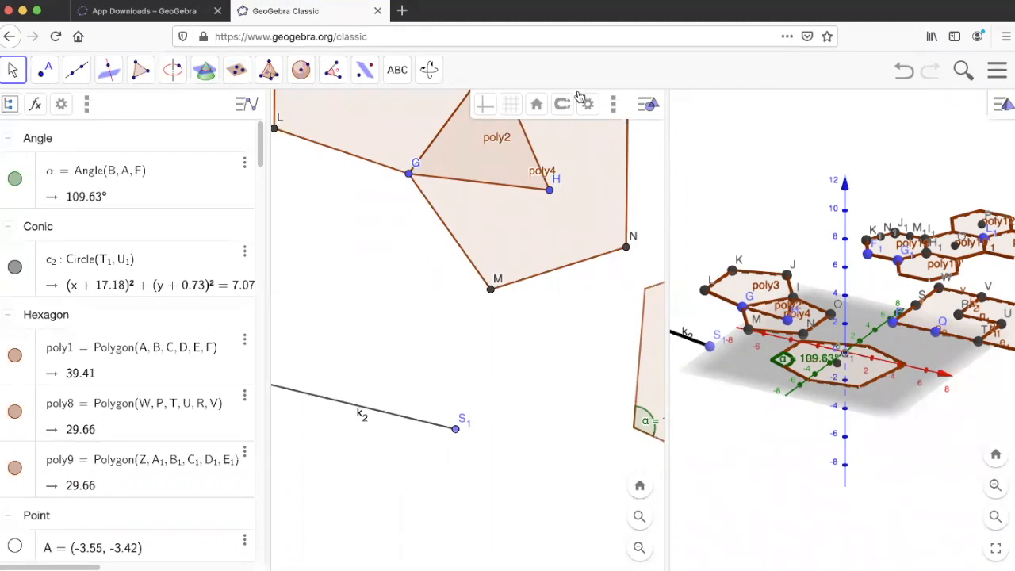
Step: Reload the page, discarding the unsaved construction, and start a new 3D Calculator session
{"action": "left_click", "coordinate": [56, 36]}
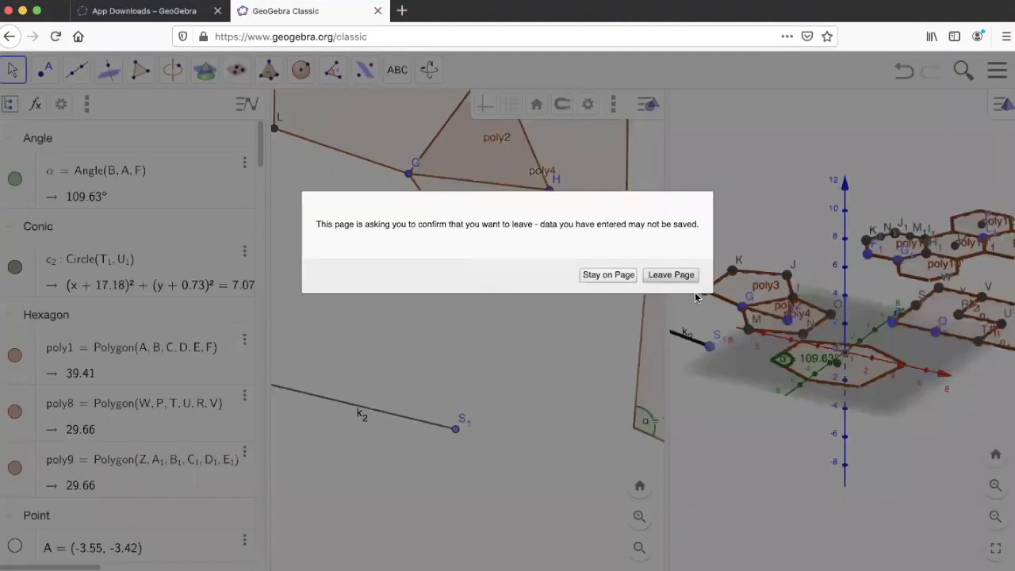
{"action": "left_click", "coordinate": [671, 274]}
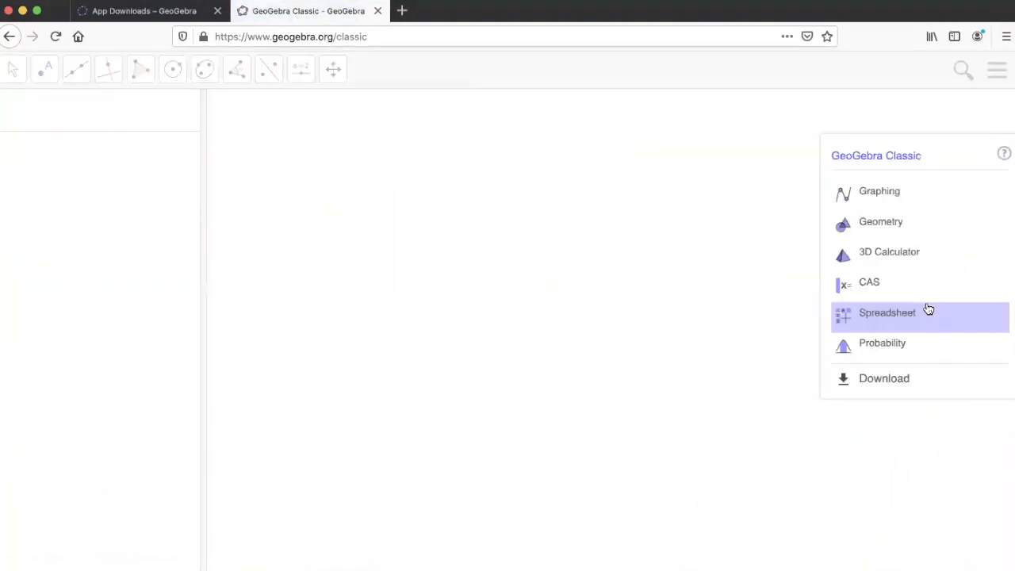
{"action": "left_click", "coordinate": [887, 267]}
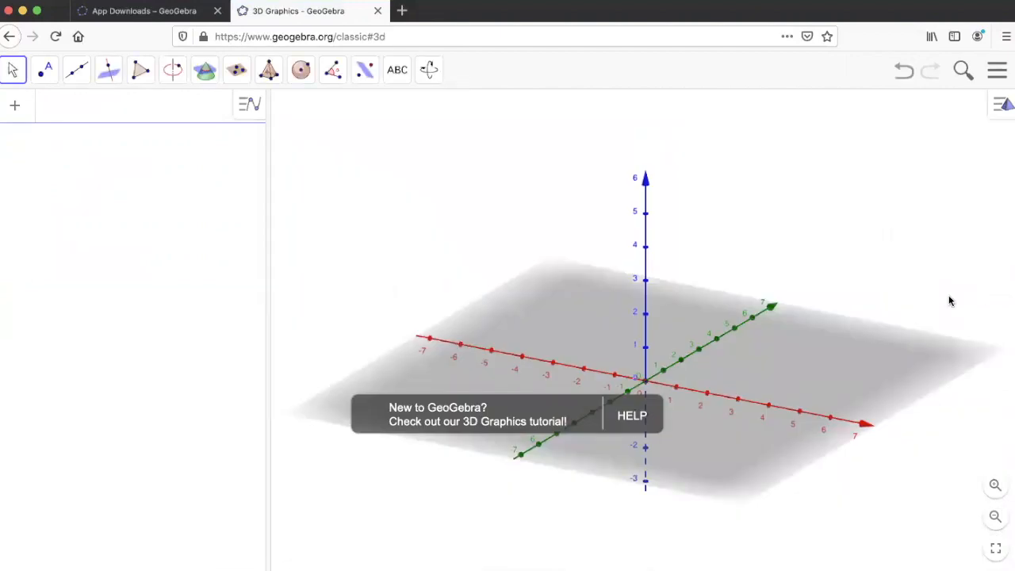
Step: Hide both the coordinate axes and the base plane in the 3D view
{"action": "left_click", "coordinate": [1003, 110]}
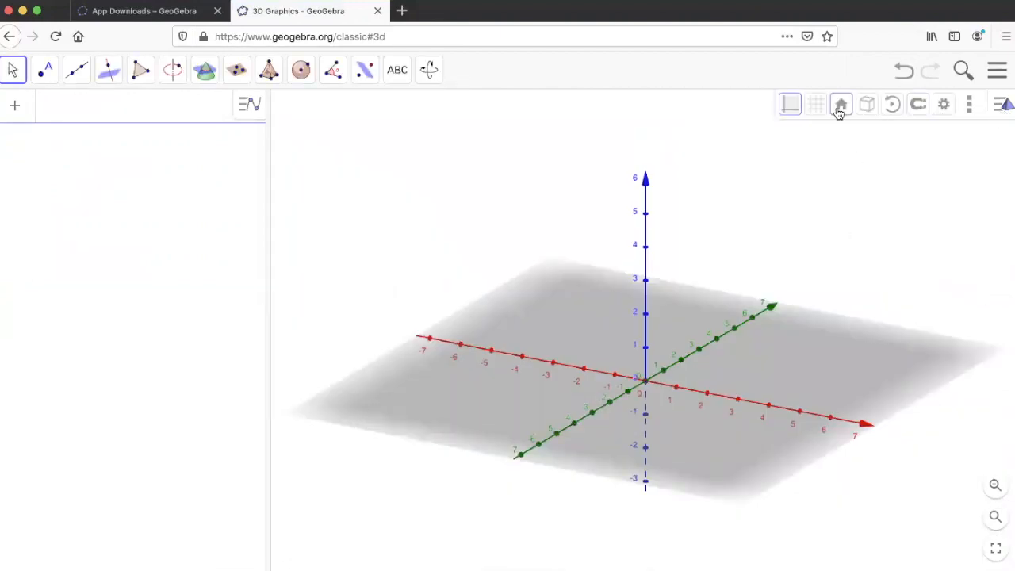
{"action": "left_click", "coordinate": [791, 105]}
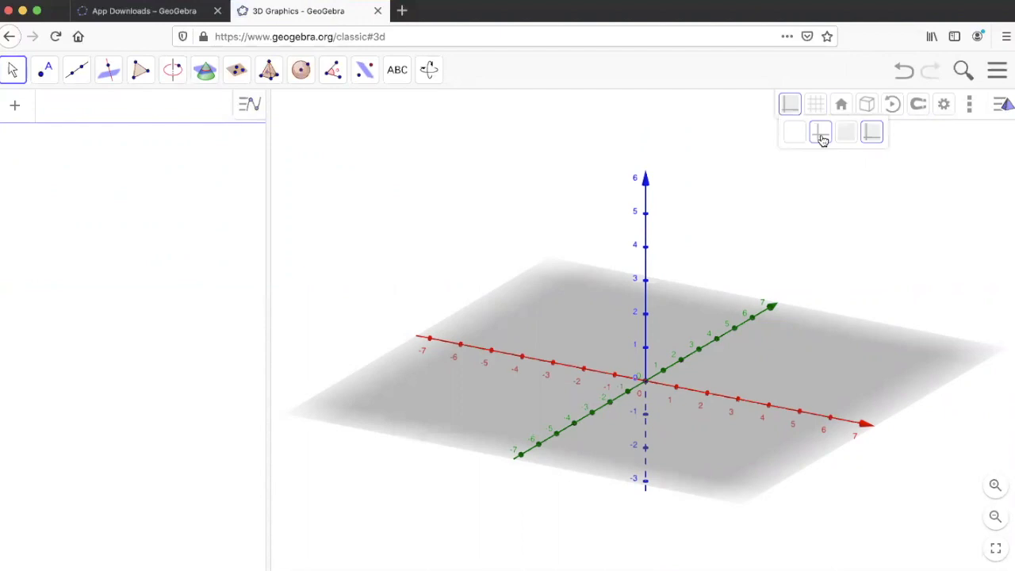
{"action": "left_click", "coordinate": [823, 139]}
{"action": "left_click", "coordinate": [792, 140]}
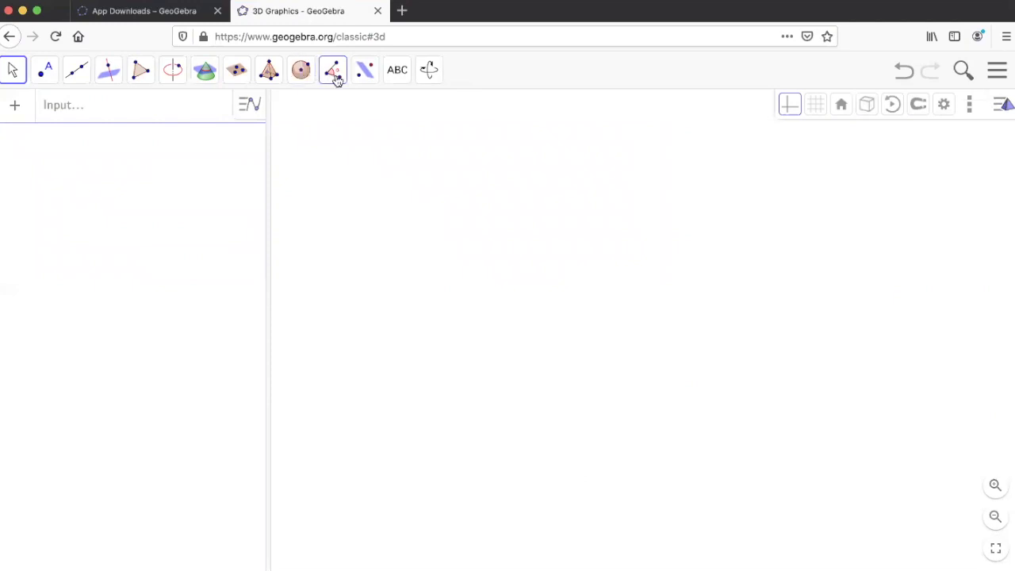
Step: Build a cube from two base points at about (-3.77, -2.28, 0) and (-3.15, 3.14, 0)
{"action": "left_click", "coordinate": [269, 72]}
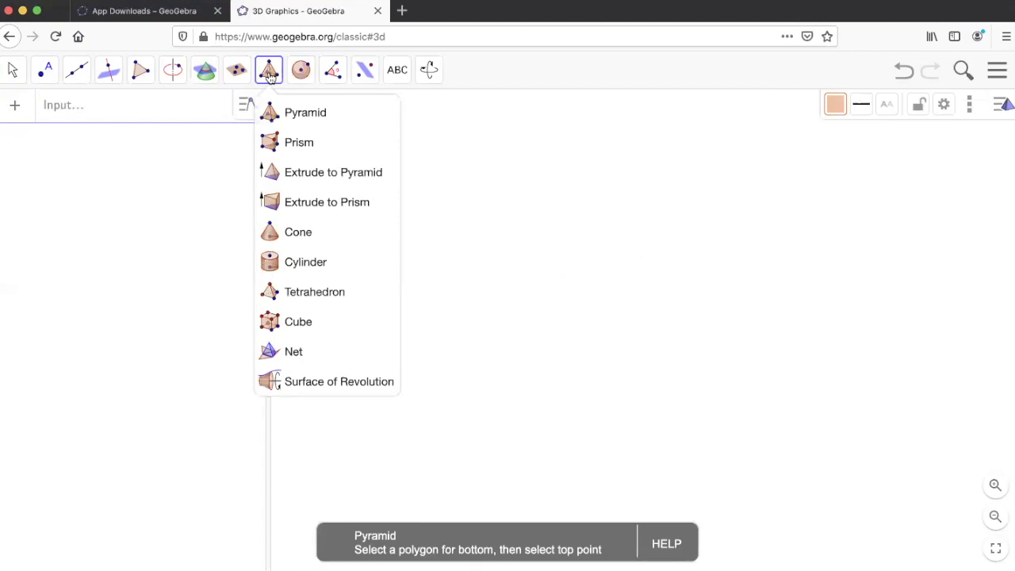
{"action": "left_click", "coordinate": [300, 323]}
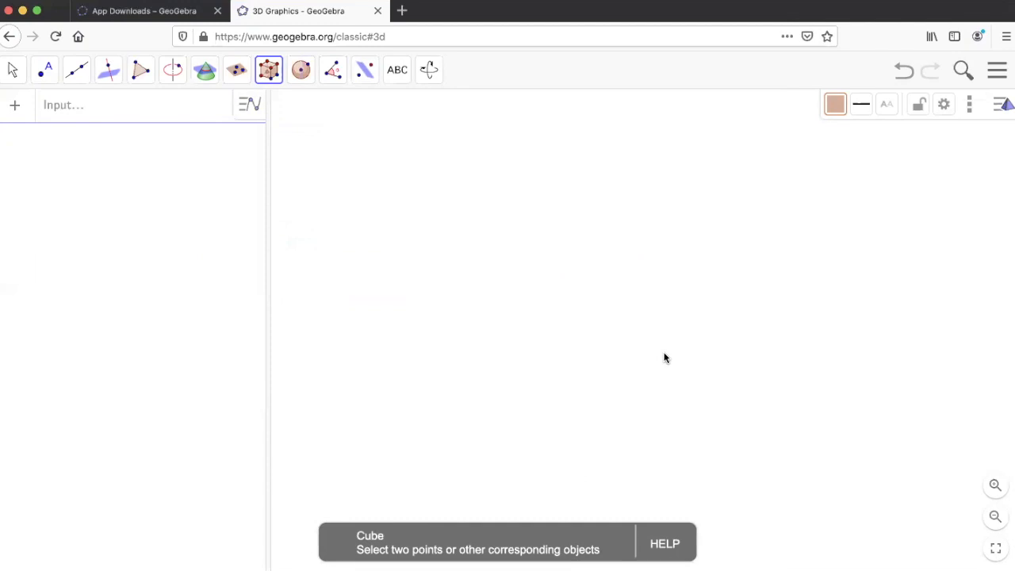
{"action": "left_click", "coordinate": [489, 380]}
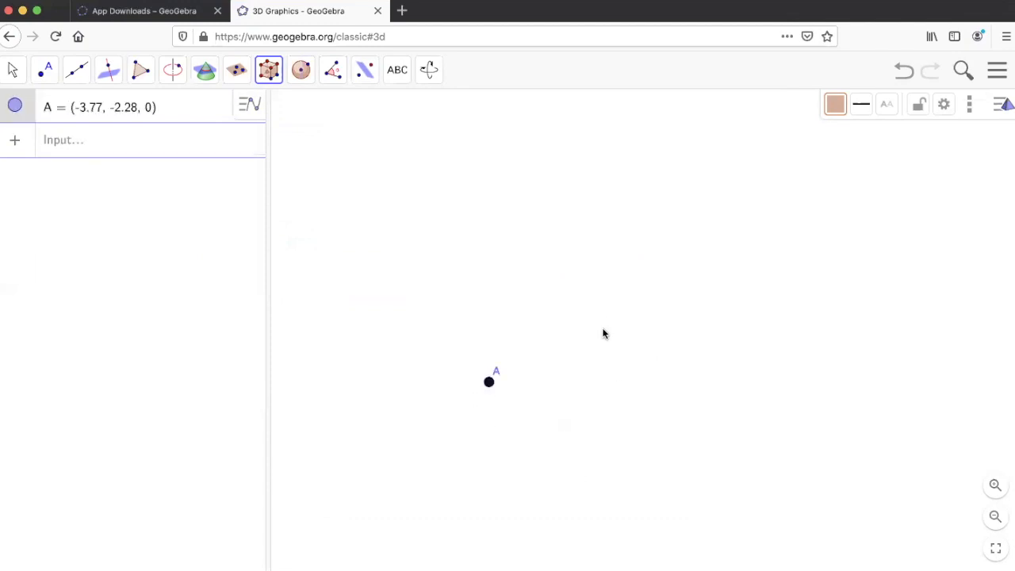
{"action": "left_click", "coordinate": [603, 329]}
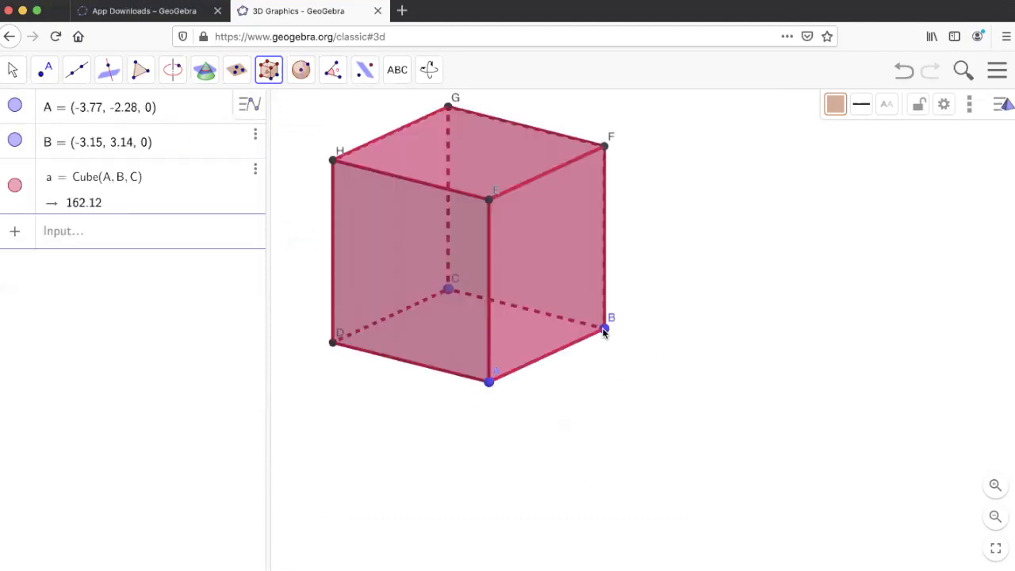
{"action": "key", "text": "Escape"}
Step: Shrink the cube by moving base point B to about (-0.31, 0.59, 0), and rotate the view around it
{"action": "left_click_drag", "start_coordinate": [603, 332], "coordinate": [655, 368]}
{"action": "left_click_drag", "start_coordinate": [616, 292], "coordinate": [569, 293]}
{"action": "left_click_drag", "start_coordinate": [471, 425], "coordinate": [552, 428]}
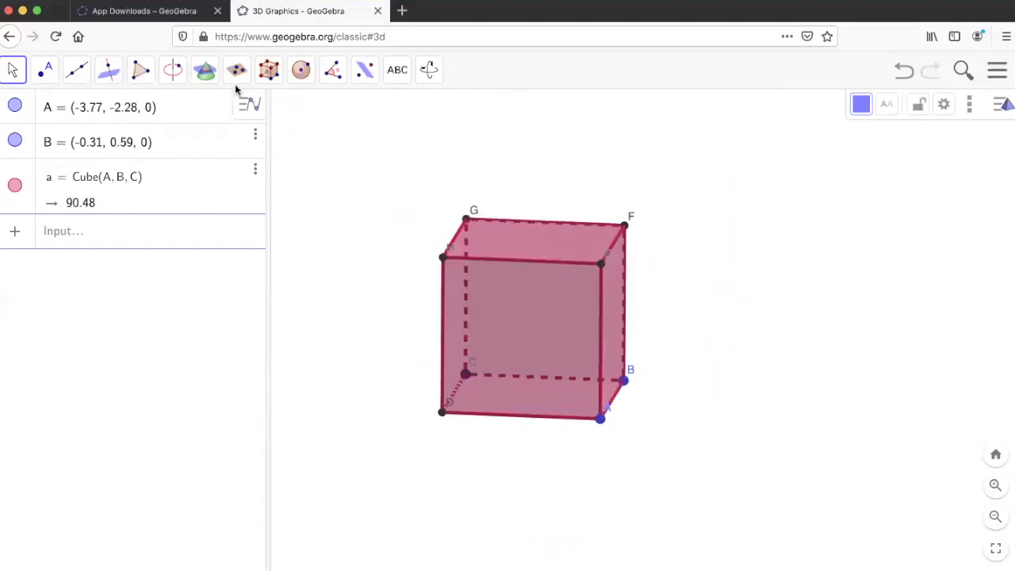
Step: Unfold the cube into a net on its base plane and rotate the view to inspect it
{"action": "left_click", "coordinate": [270, 70]}
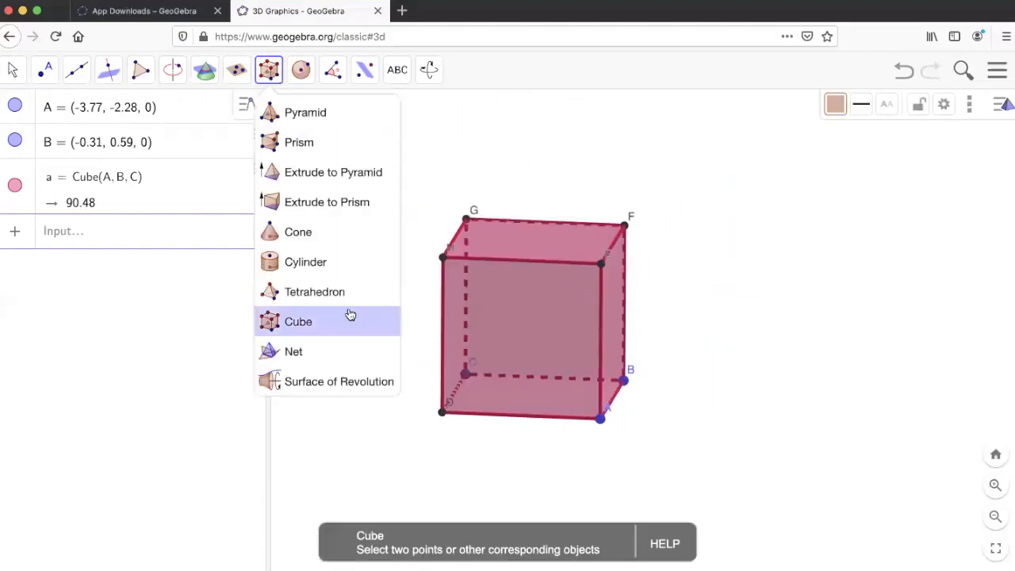
{"action": "left_click", "coordinate": [311, 350]}
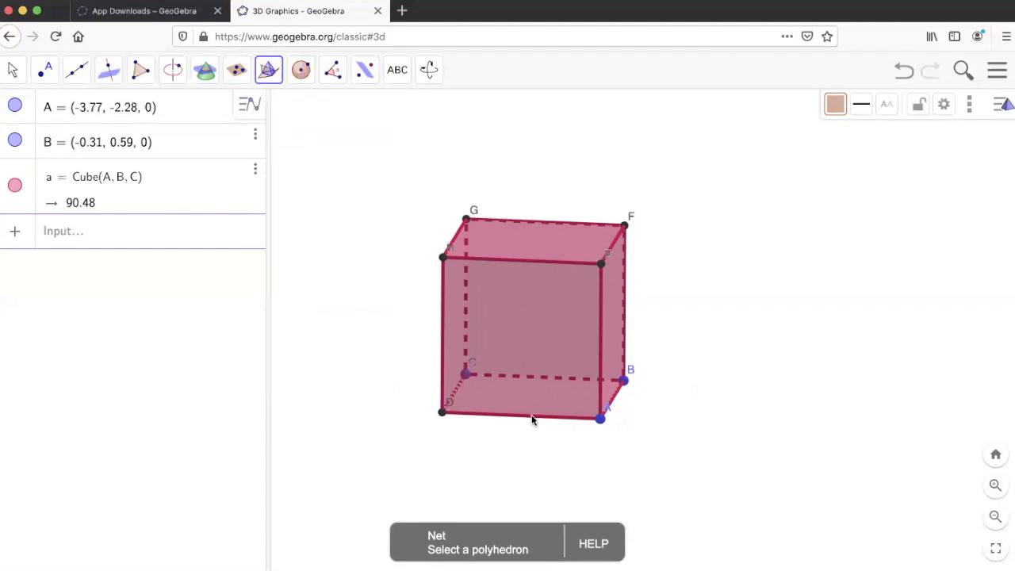
{"action": "left_click", "coordinate": [524, 336]}
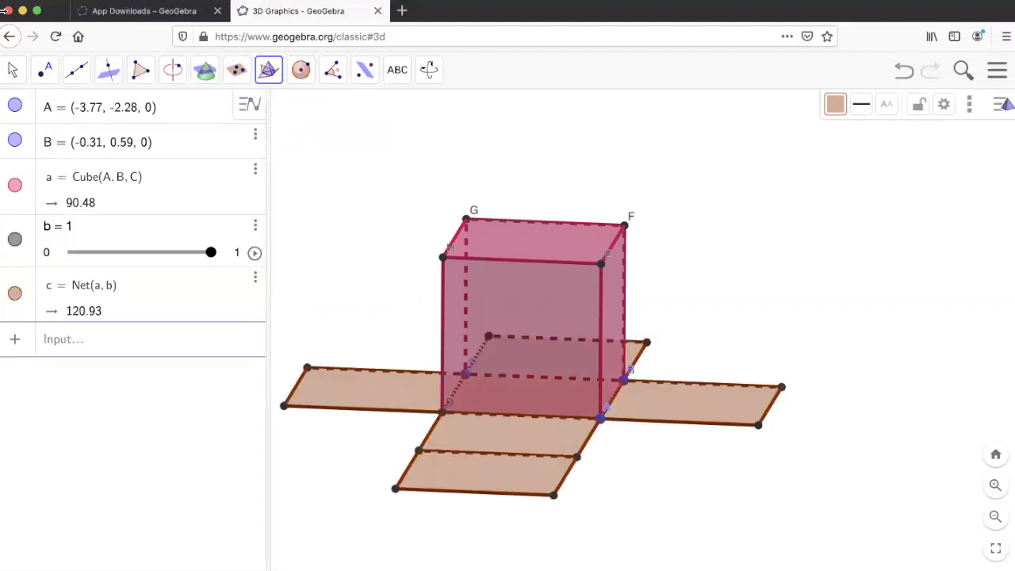
{"action": "left_click", "coordinate": [13, 70]}
{"action": "left_click_drag", "start_coordinate": [738, 330], "coordinate": [770, 333]}
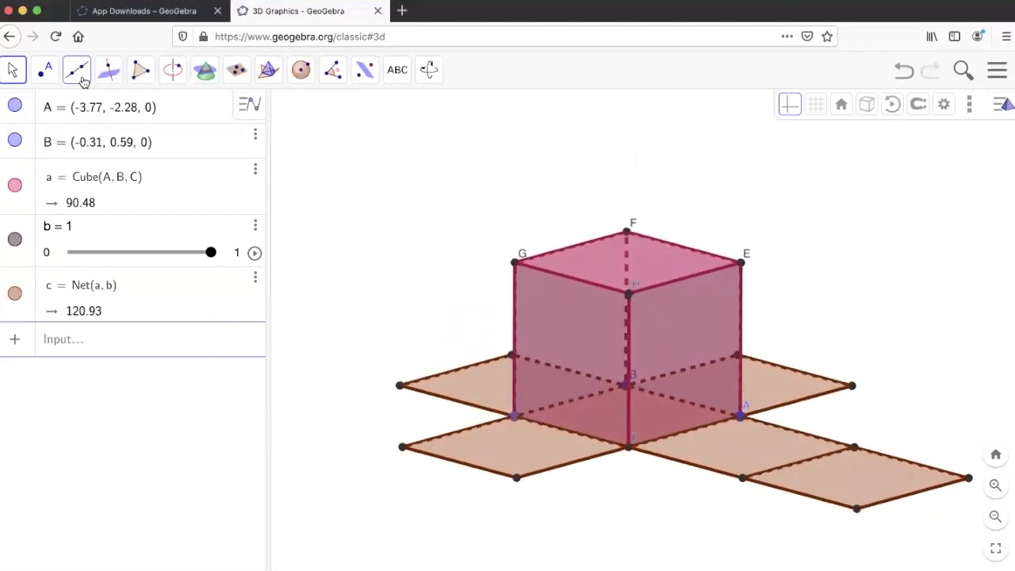
{"action": "left_click", "coordinate": [268, 71]}
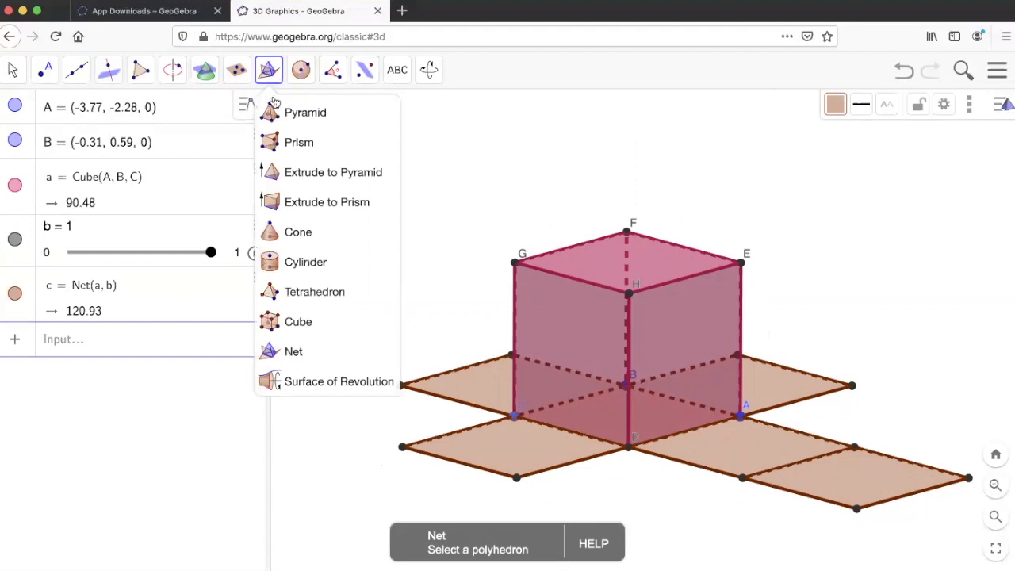
{"action": "left_click", "coordinate": [293, 294]}
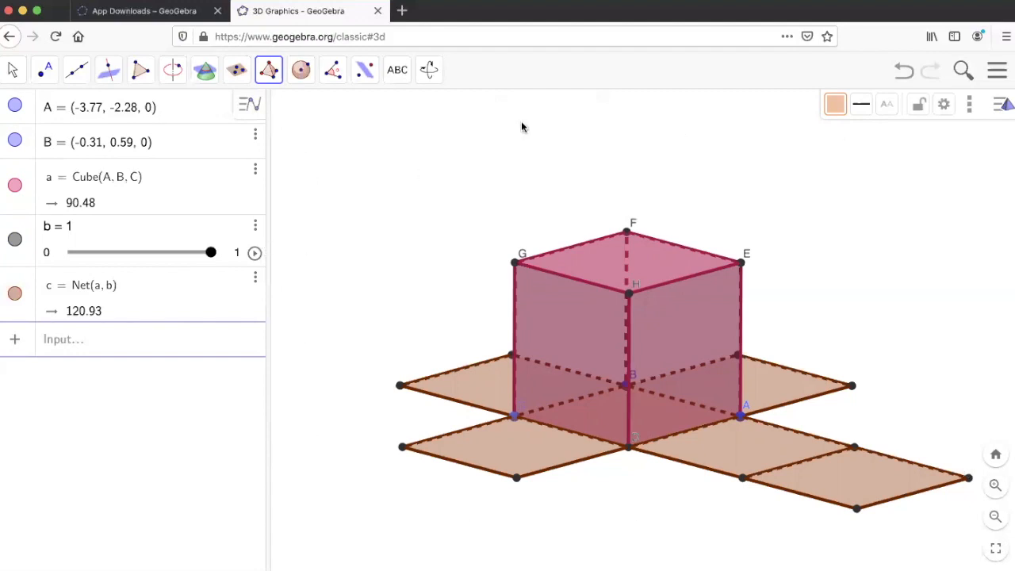
{"action": "left_click", "coordinate": [16, 70]}
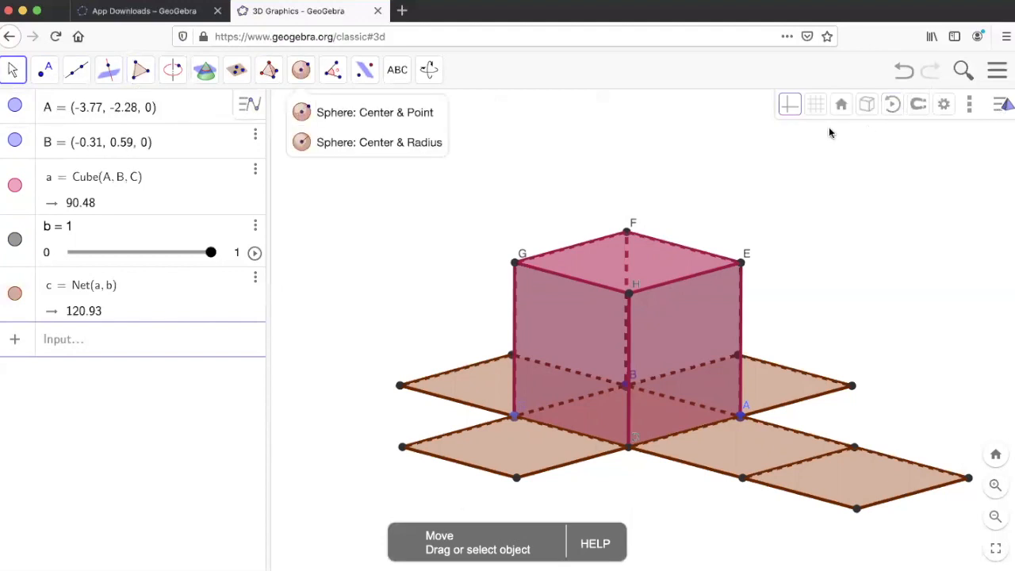
Step: Show only the base plane without axes, and rotate the view until free plane area lies beside the cube
{"action": "left_click", "coordinate": [790, 106]}
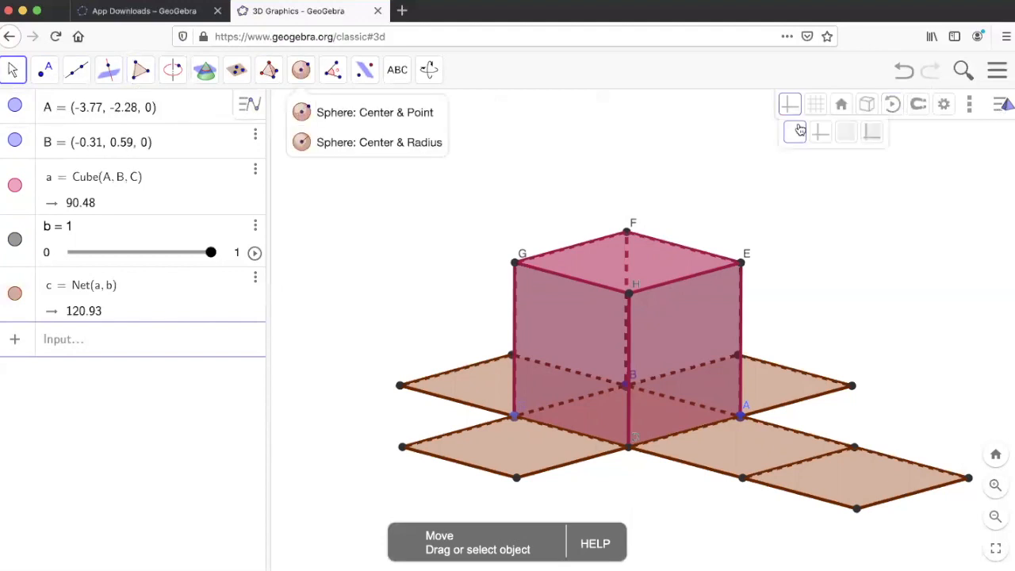
{"action": "left_click", "coordinate": [820, 135]}
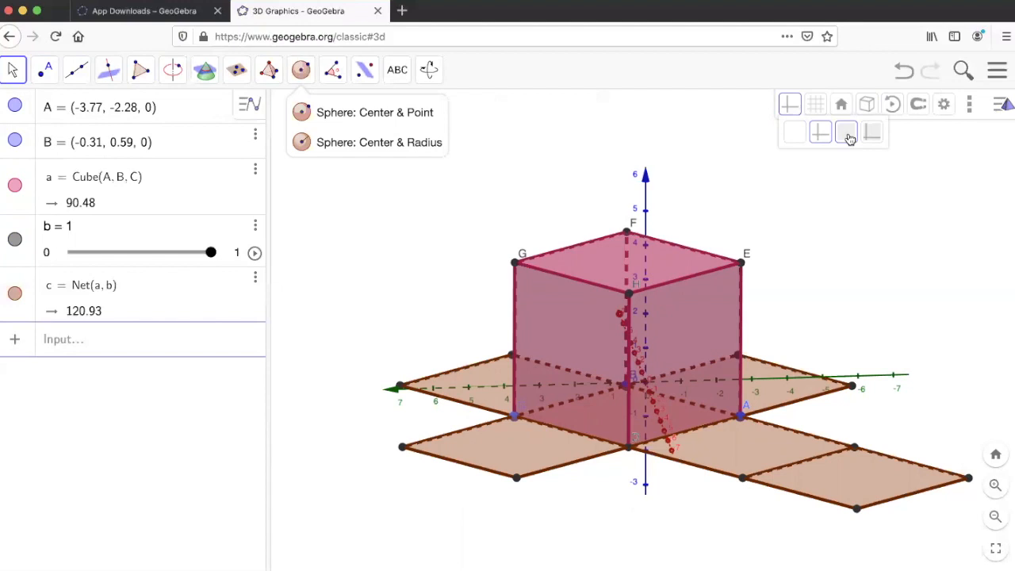
{"action": "left_click", "coordinate": [846, 134]}
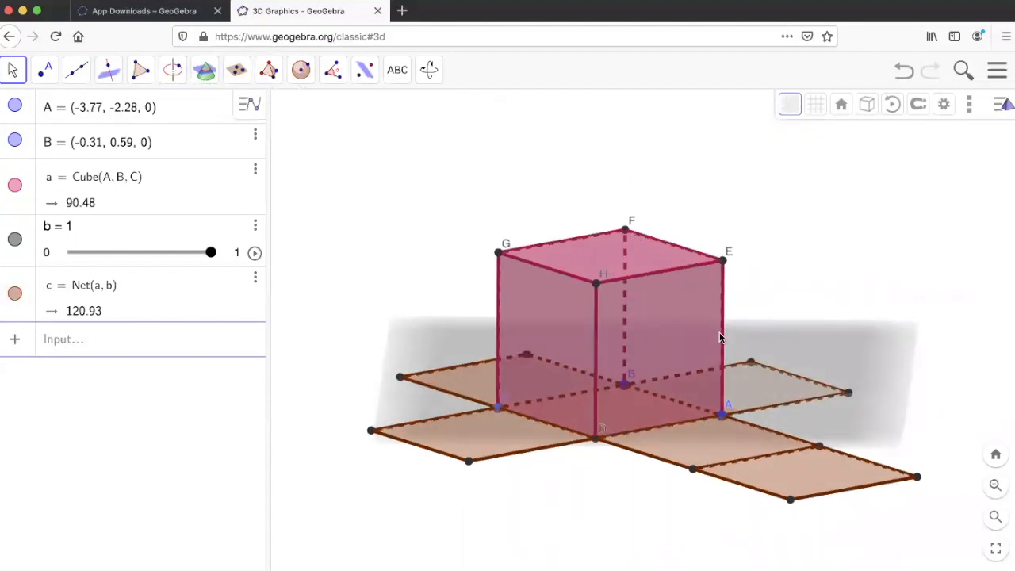
{"action": "left_click_drag", "start_coordinate": [871, 409], "coordinate": [819, 416]}
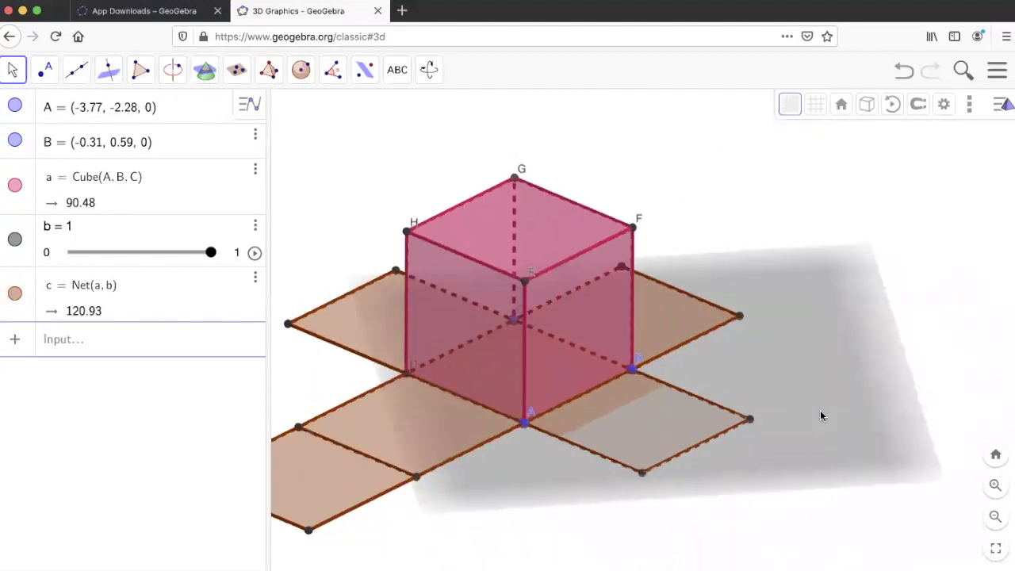
Step: Build a tetrahedron beside the cube from two base points at about (5.33, 3.69, 0) and (4.45, -3.26, 0), and view it from another angle
{"action": "left_click", "coordinate": [273, 73]}
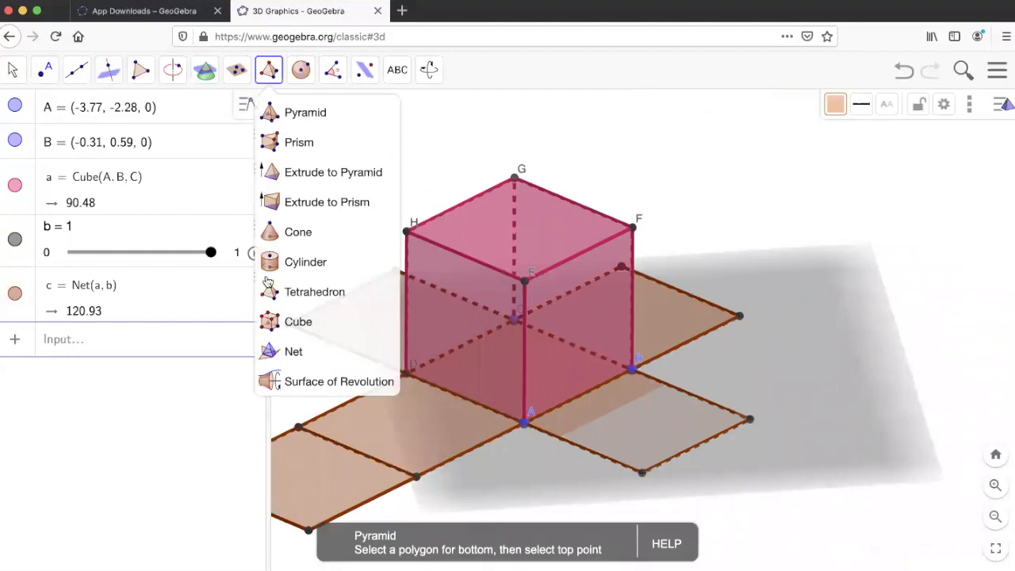
{"action": "left_click", "coordinate": [815, 307]}
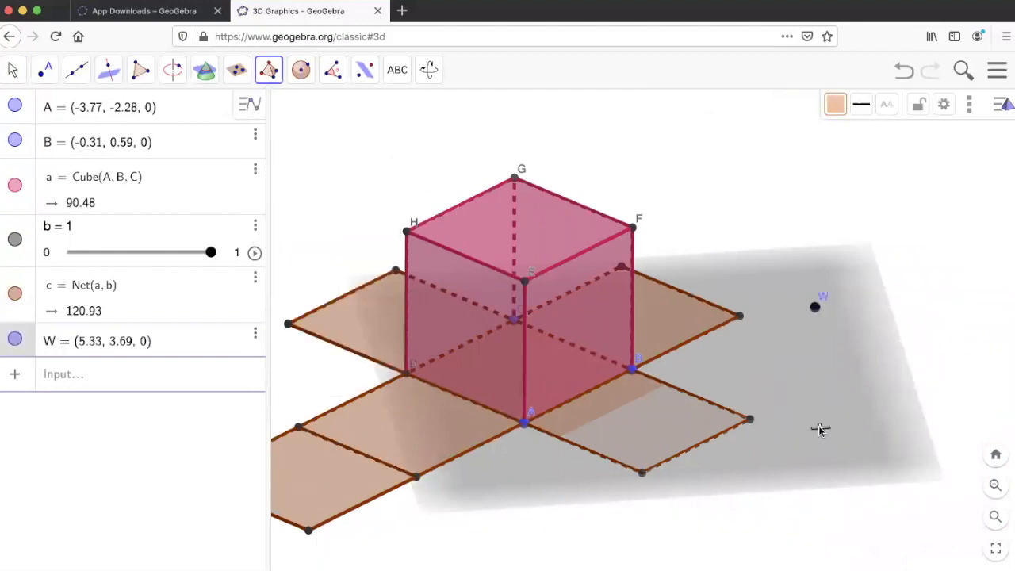
{"action": "left_click", "coordinate": [818, 421]}
{"action": "key", "text": "Escape"}
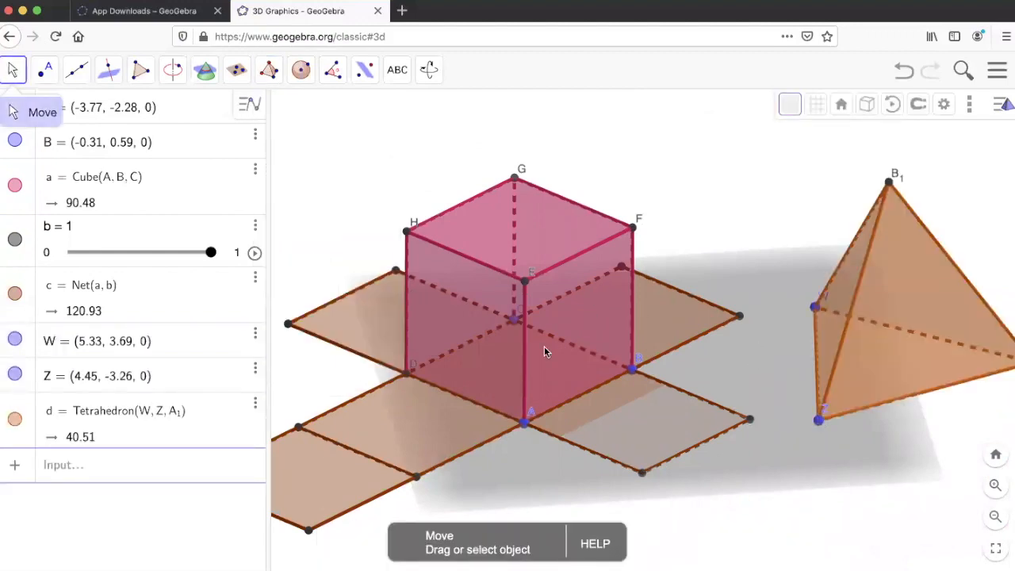
{"action": "left_click_drag", "start_coordinate": [814, 456], "coordinate": [749, 428]}
{"action": "left_click_drag", "start_coordinate": [999, 434], "coordinate": [894, 420]}
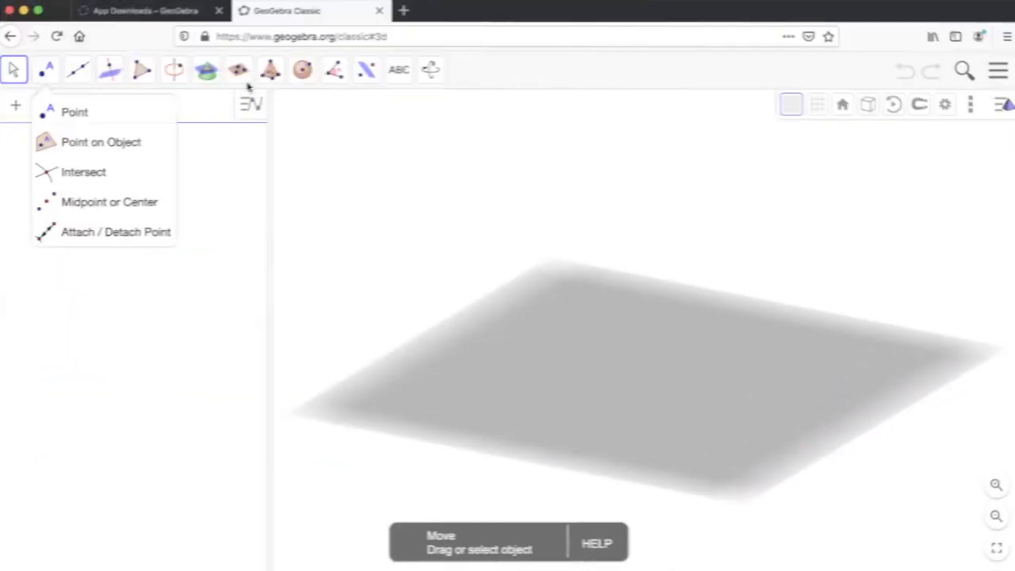
Step: Draw an irregular hexagon on the base plane with sides of about 6.4, 5.4, 4.5, 8.2, 4.8 and 2.8 units
{"action": "left_click", "coordinate": [270, 70]}
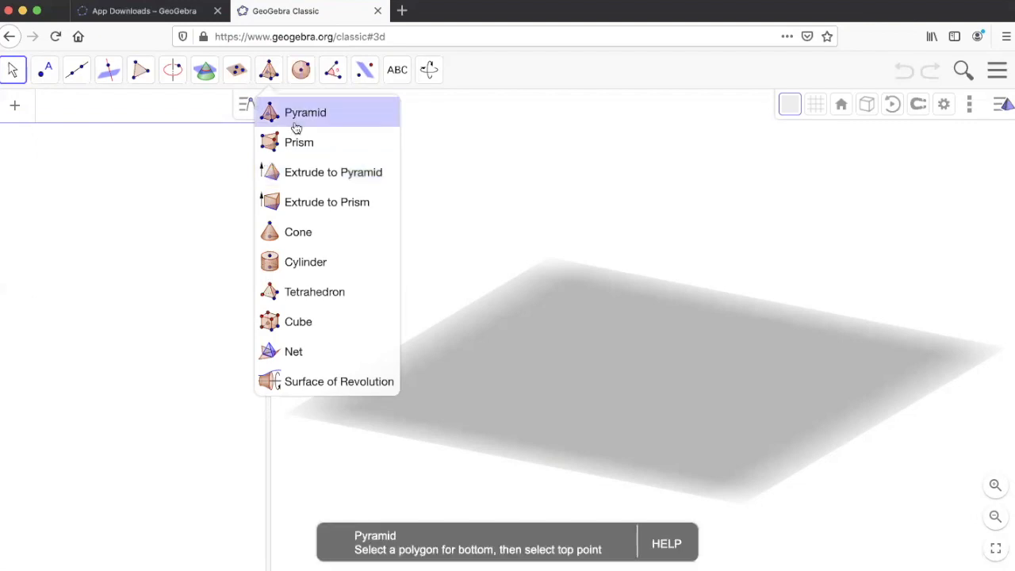
{"action": "left_click", "coordinate": [140, 69]}
{"action": "left_click", "coordinate": [600, 319]}
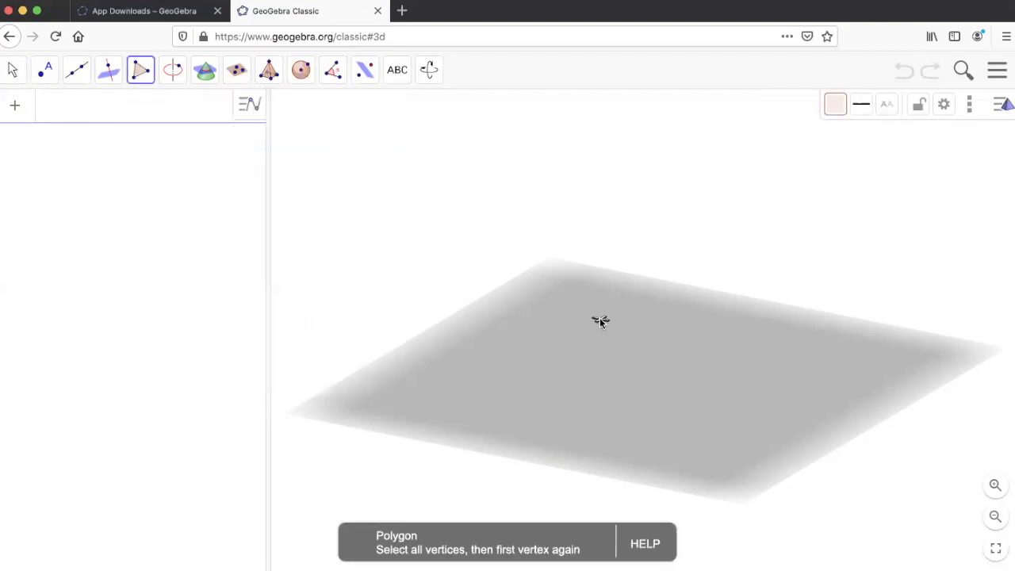
{"action": "left_click", "coordinate": [520, 390]}
{"action": "left_click", "coordinate": [649, 440]}
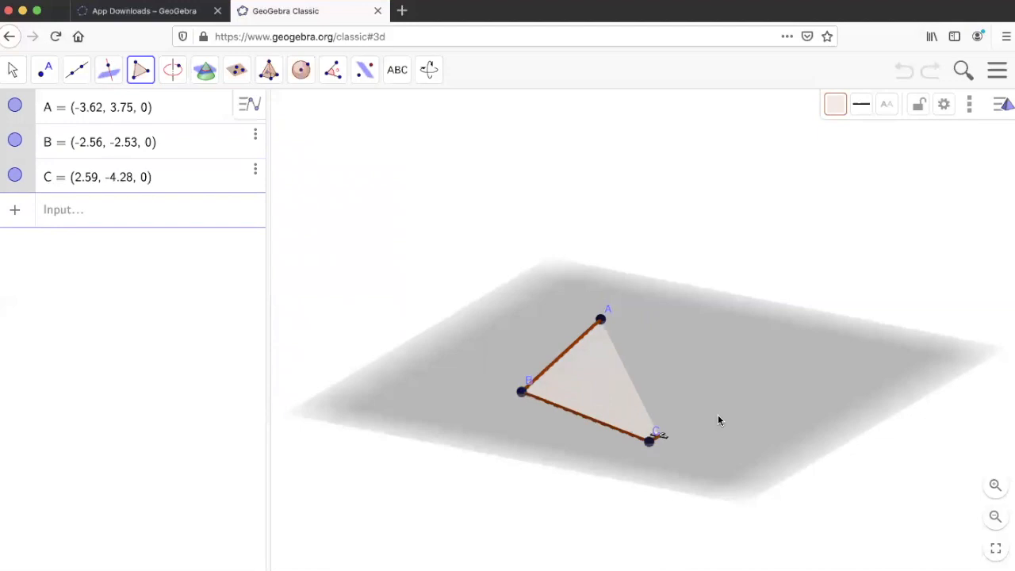
{"action": "left_click", "coordinate": [791, 414]}
{"action": "left_click", "coordinate": [806, 316]}
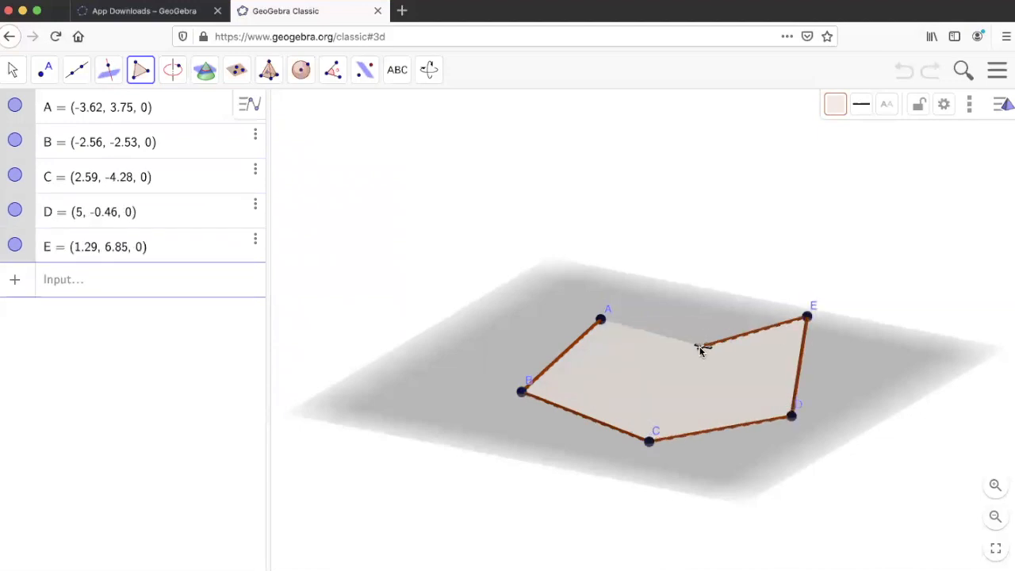
{"action": "left_click", "coordinate": [655, 289]}
{"action": "left_click", "coordinate": [601, 318]}
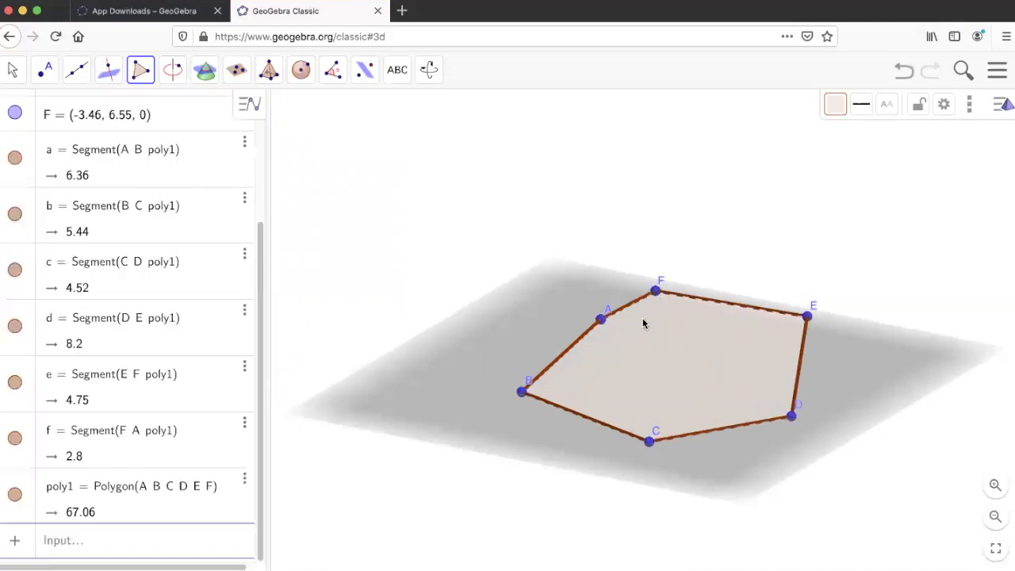
Step: Extrude the hexagon to a pyramid with an altitude of 5
{"action": "left_click", "coordinate": [268, 70]}
{"action": "left_click", "coordinate": [294, 172]}
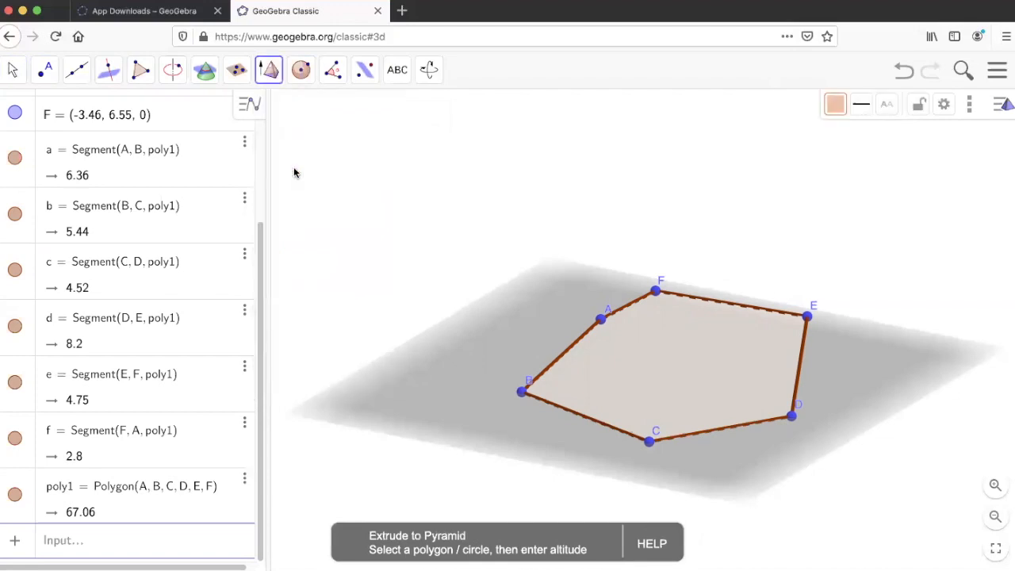
{"action": "left_click", "coordinate": [703, 359]}
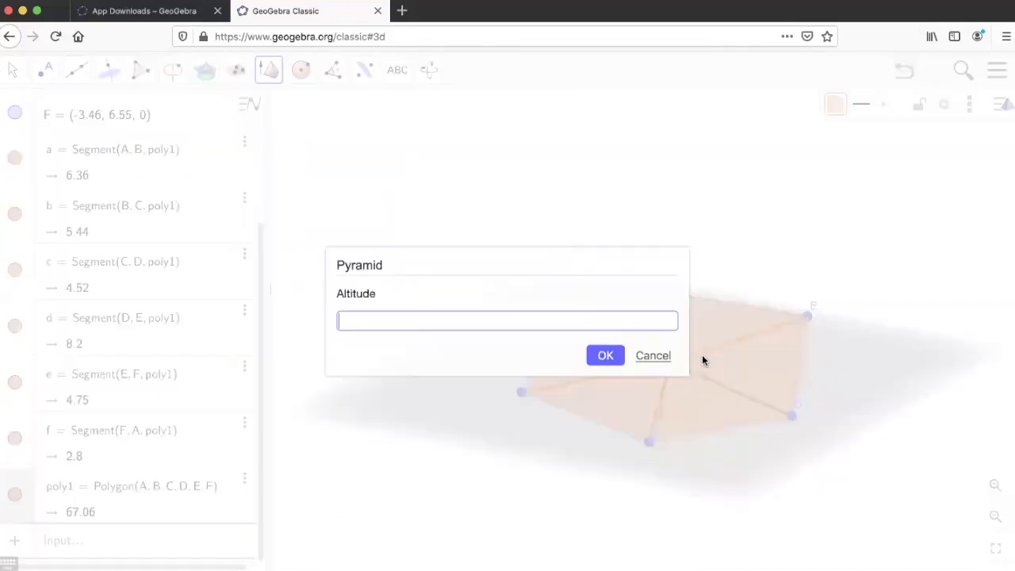
{"action": "left_click", "coordinate": [604, 356]}
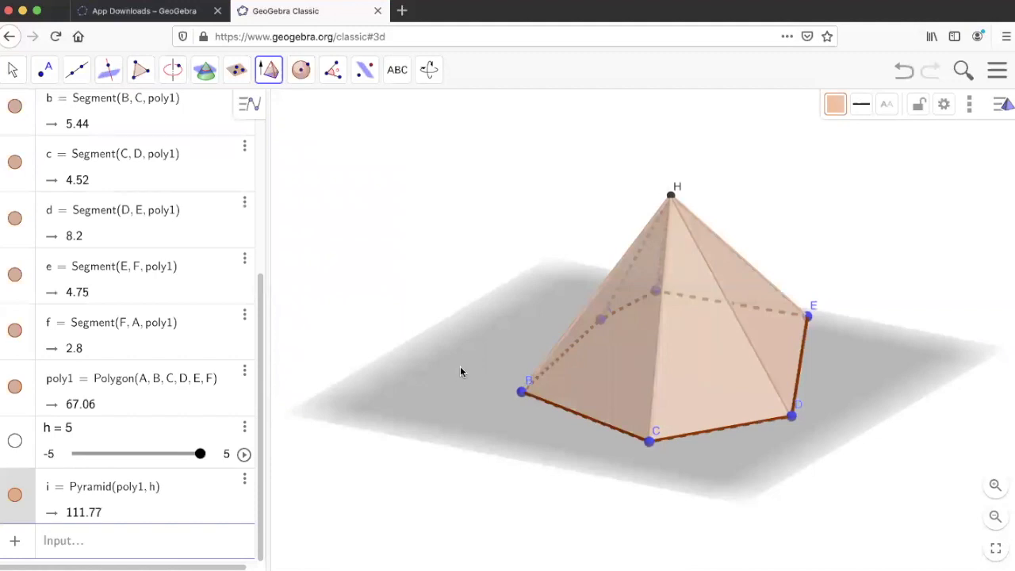
Step: Rotate the view around the hexagonal pyramid and try to move its apex
{"action": "left_click", "coordinate": [13, 70]}
{"action": "left_click_drag", "start_coordinate": [487, 322], "coordinate": [424, 316]}
{"action": "left_click_drag", "start_coordinate": [809, 481], "coordinate": [784, 471]}
{"action": "left_click", "coordinate": [691, 229]}
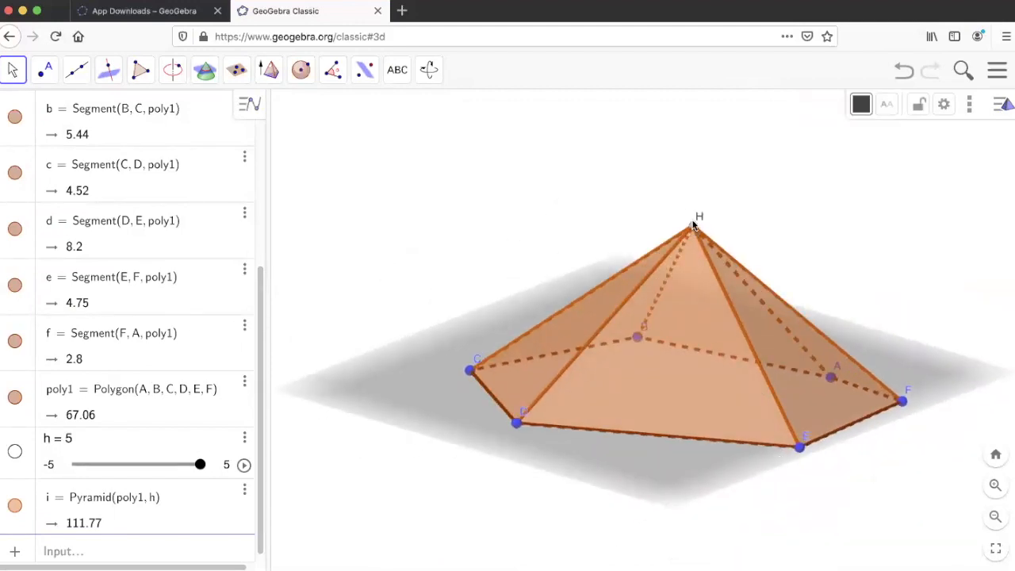
{"action": "mouse_move", "coordinate": [693, 226]}
{"action": "left_mouse_down"}
{"action": "mouse_move", "coordinate": [693, 292]}
{"action": "mouse_move", "coordinate": [690, 162]}
{"action": "mouse_move", "coordinate": [691, 276]}
{"action": "mouse_move", "coordinate": [691, 220]}
{"action": "left_mouse_up"}
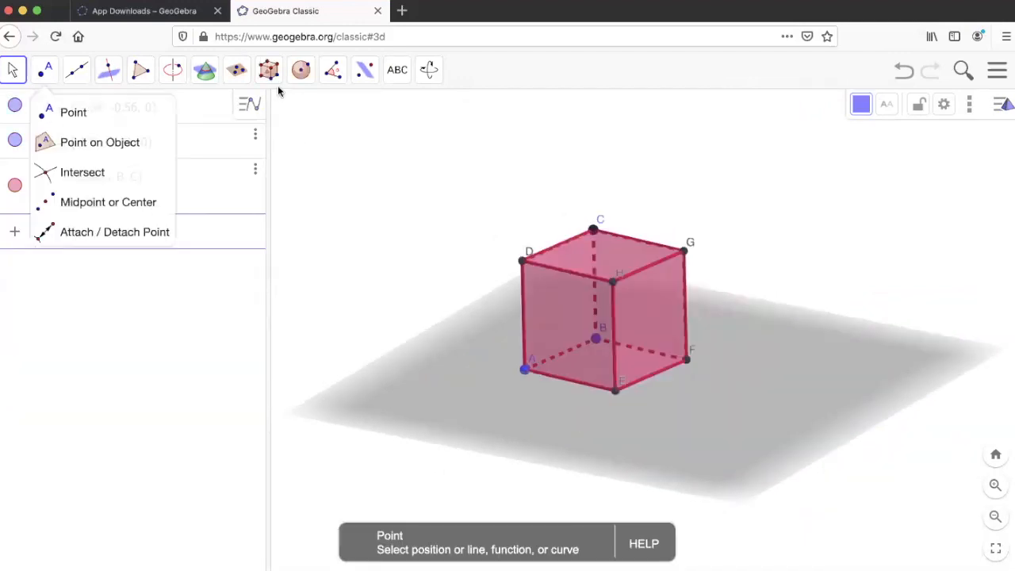
Step: Extrude the cube's top face to a pyramid and try to move the pyramid's apex
{"action": "left_click", "coordinate": [268, 70]}
{"action": "left_click", "coordinate": [294, 170]}
{"action": "left_click", "coordinate": [618, 257]}
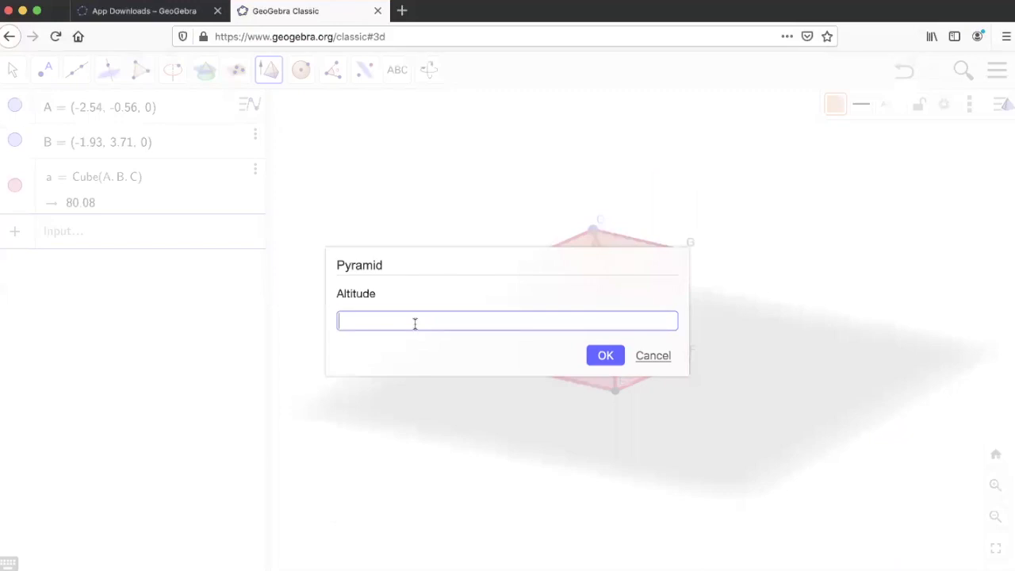
{"action": "left_click", "coordinate": [599, 358]}
{"action": "left_click", "coordinate": [13, 70]}
{"action": "mouse_move", "coordinate": [601, 181]}
{"action": "left_mouse_down"}
{"action": "mouse_move", "coordinate": [610, 151]}
{"action": "mouse_move", "coordinate": [612, 195]}
{"action": "left_mouse_up"}
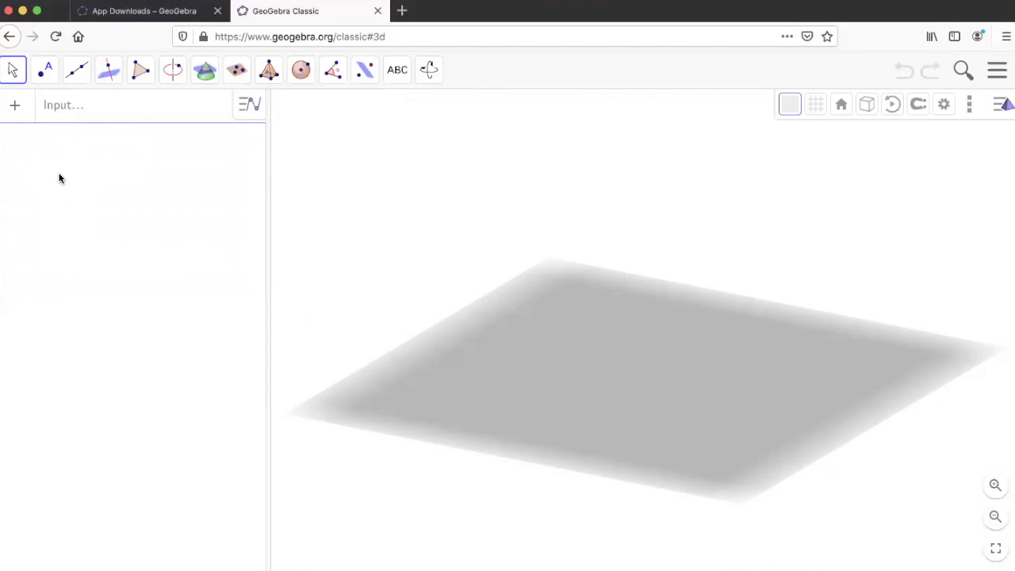
Step: Build a tetrahedron on the empty base plane from two points at about (-2.05, -0.21, 0) and (0.12, 3.75, 0), and rotate the view
{"action": "left_click", "coordinate": [45, 73]}
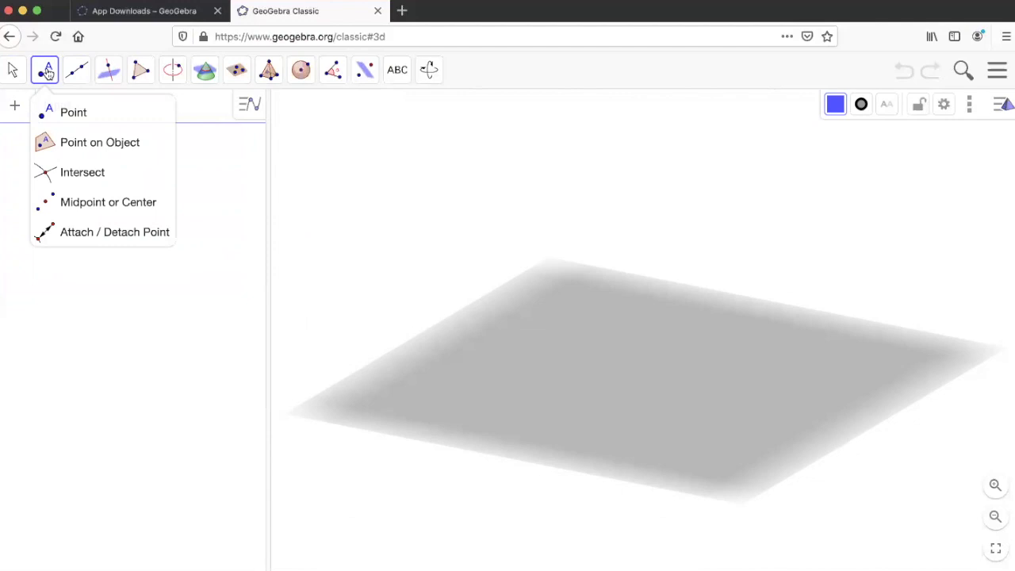
{"action": "mouse_move", "coordinate": [279, 80]}
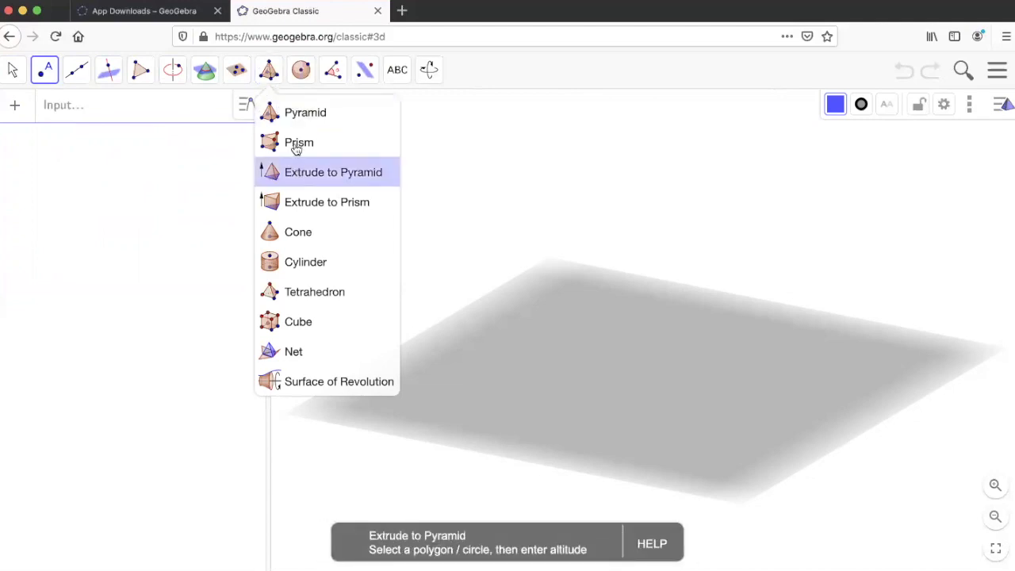
{"action": "left_click", "coordinate": [292, 297]}
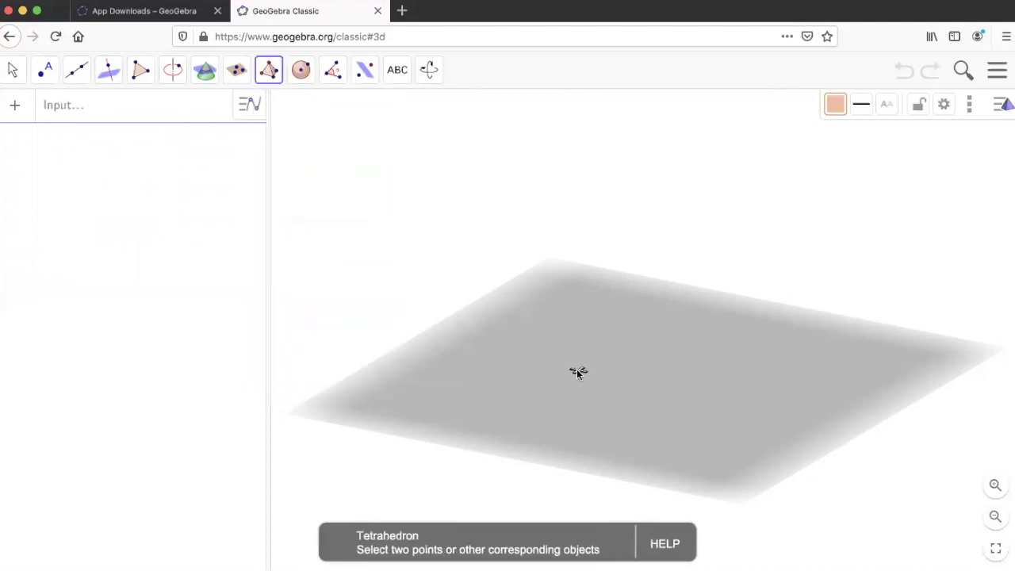
{"action": "left_click", "coordinate": [577, 370]}
{"action": "left_click", "coordinate": [716, 341]}
{"action": "left_click", "coordinate": [11, 72]}
{"action": "left_click_drag", "start_coordinate": [432, 388], "coordinate": [685, 280]}
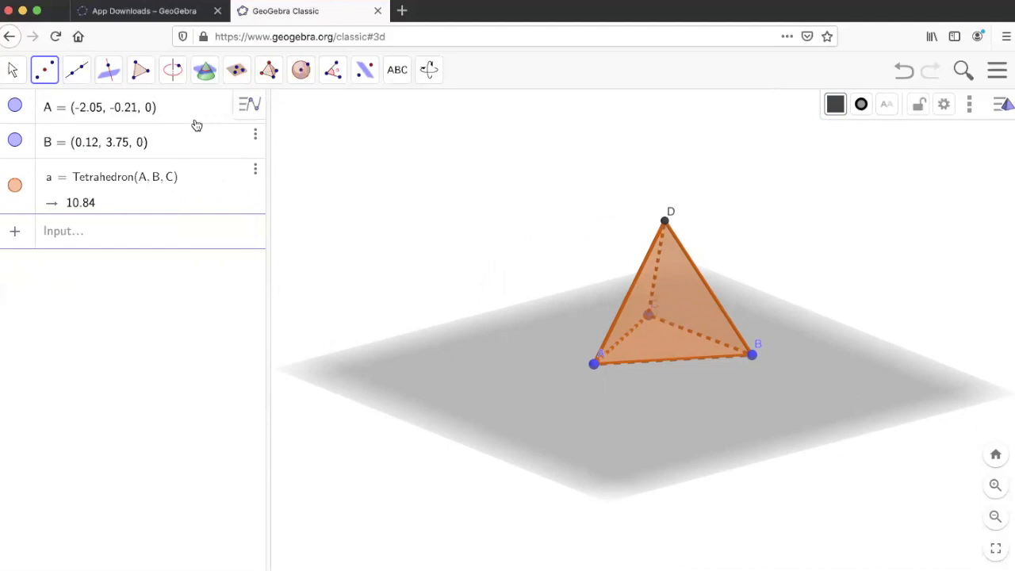
Step: Enlarge the tetrahedron by moving base point A to about (-2.8, -1.31, 0)
{"action": "left_click", "coordinate": [11, 70]}
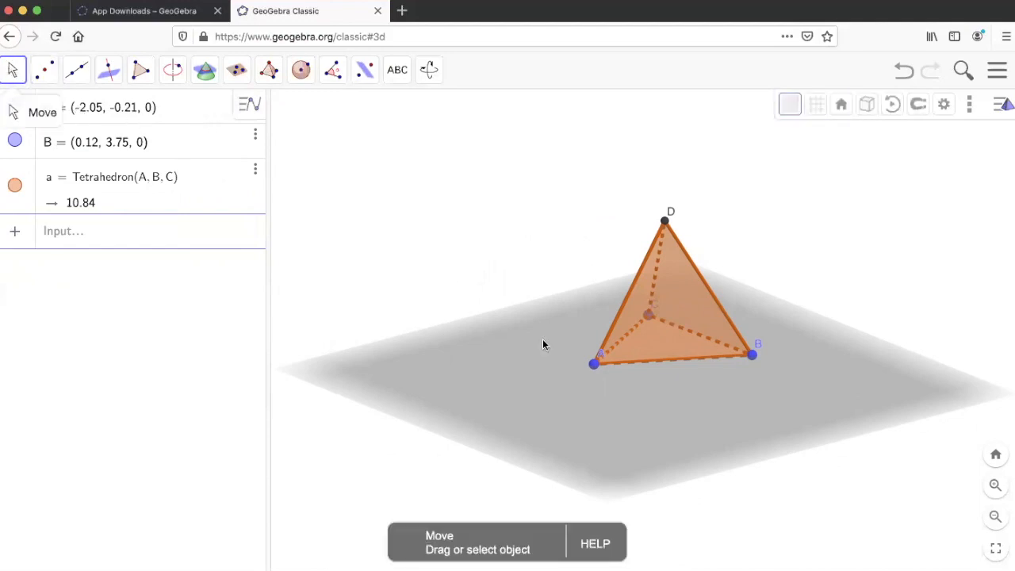
{"action": "mouse_move", "coordinate": [512, 367]}
{"action": "left_mouse_down"}
{"action": "mouse_move", "coordinate": [551, 366]}
{"action": "mouse_move", "coordinate": [530, 371]}
{"action": "left_mouse_up"}
{"action": "mouse_move", "coordinate": [469, 382]}
{"action": "left_mouse_down"}
{"action": "mouse_move", "coordinate": [456, 372]}
{"action": "mouse_move", "coordinate": [462, 381]}
{"action": "left_mouse_up"}
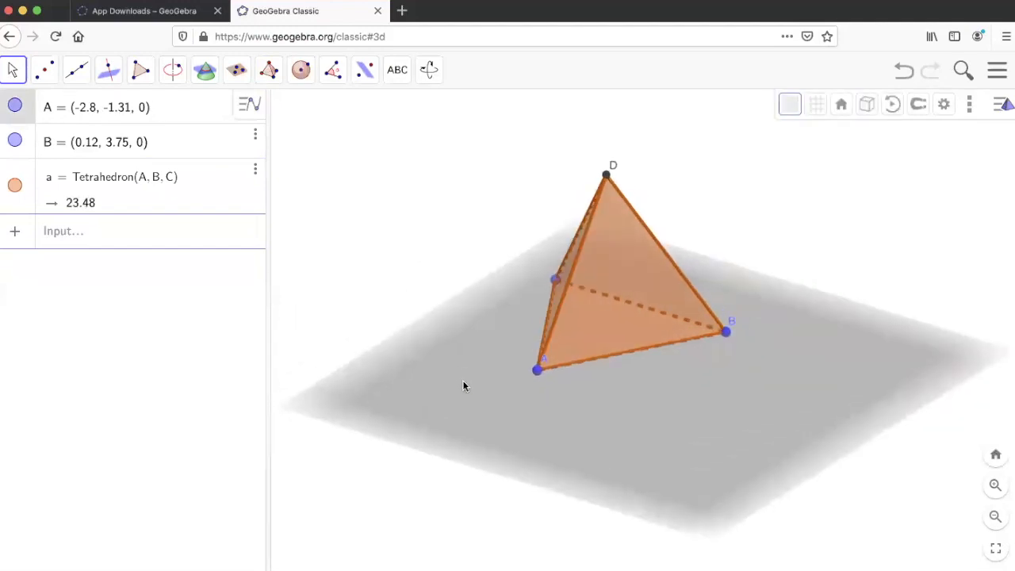
Step: Place center points on the tetrahedron's faces ABD and ACD
{"action": "left_click", "coordinate": [44, 70]}
{"action": "left_click", "coordinate": [595, 299]}
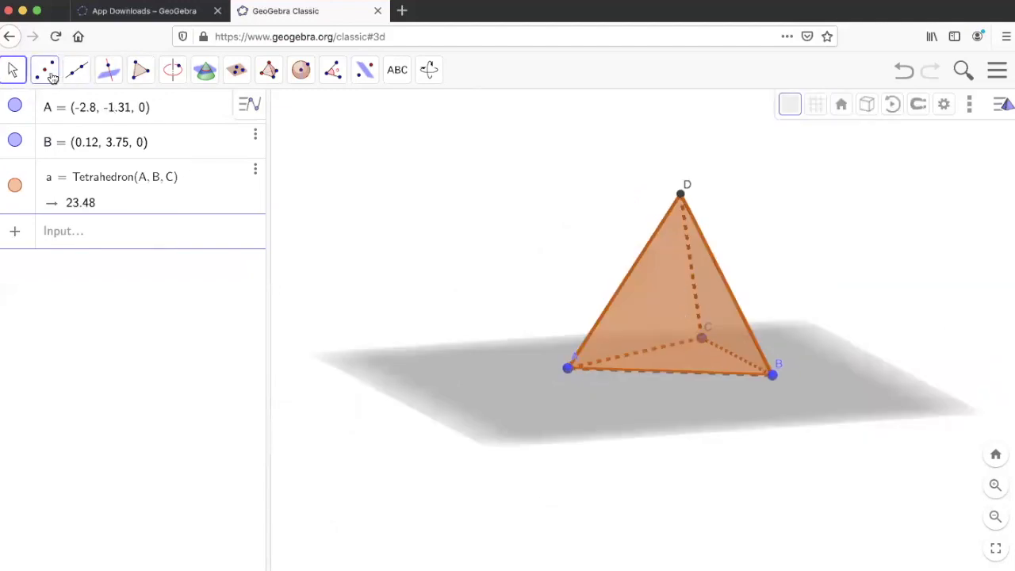
{"action": "left_click", "coordinate": [45, 71]}
{"action": "left_click", "coordinate": [674, 309]}
{"action": "key", "text": "Escape"}
{"action": "left_click_drag", "start_coordinate": [616, 396], "coordinate": [693, 373]}
{"action": "left_click", "coordinate": [46, 73]}
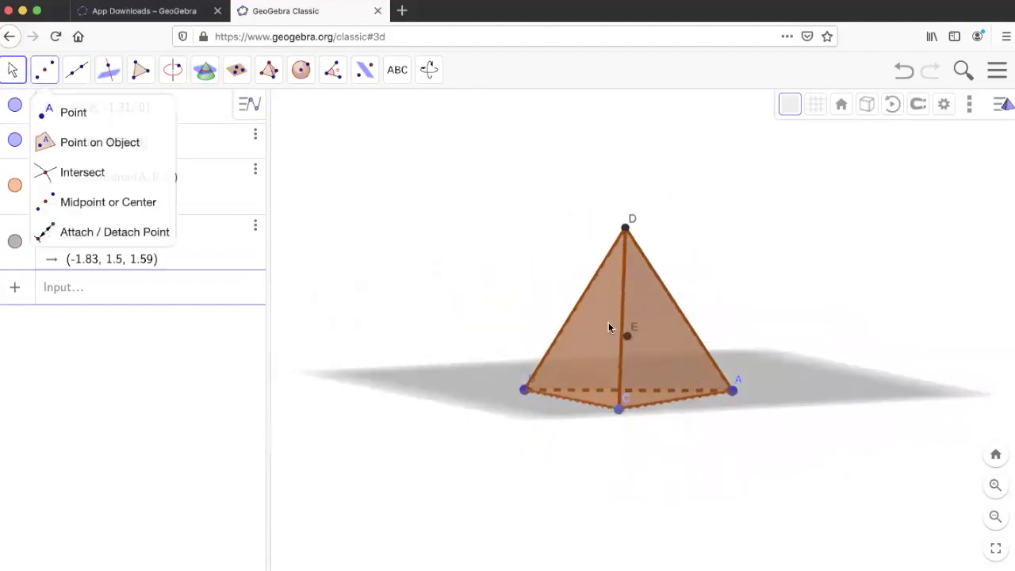
{"action": "left_click", "coordinate": [657, 346]}
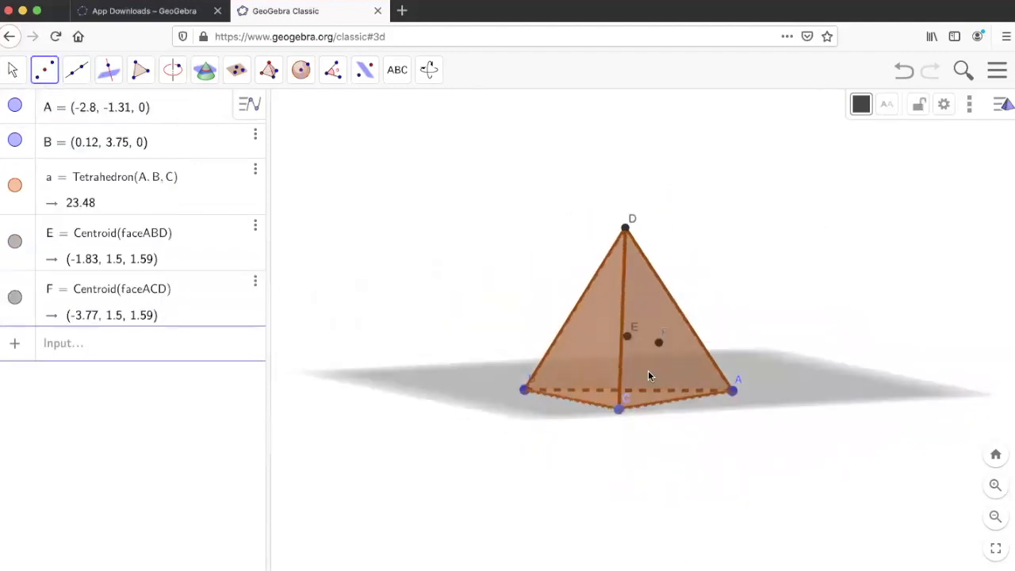
Step: Place the center point of the tetrahedron's face BCD
{"action": "left_click", "coordinate": [12, 71]}
{"action": "left_click_drag", "start_coordinate": [584, 437], "coordinate": [649, 439]}
{"action": "left_click", "coordinate": [44, 70]}
{"action": "left_click", "coordinate": [107, 201]}
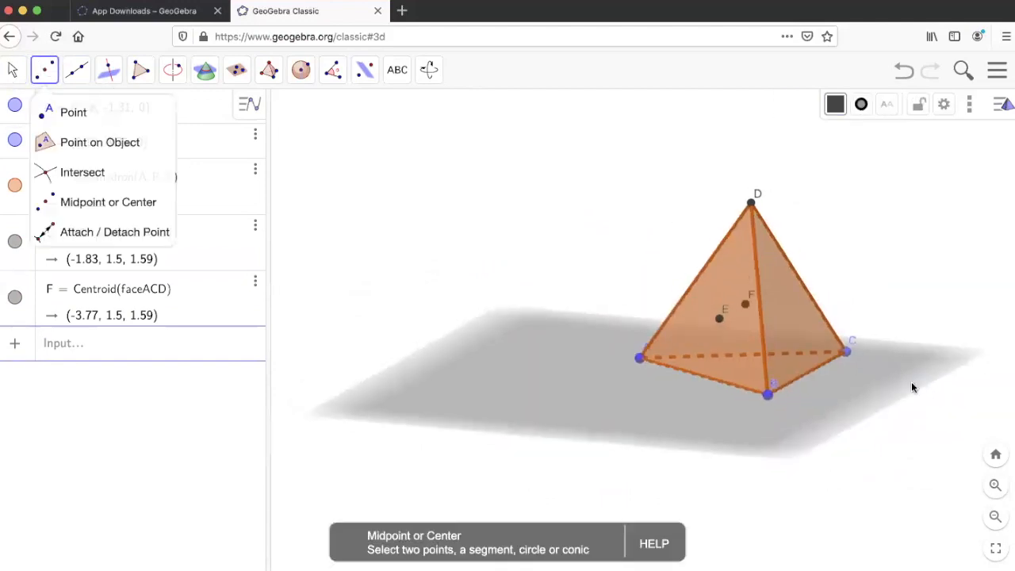
{"action": "left_click", "coordinate": [788, 308]}
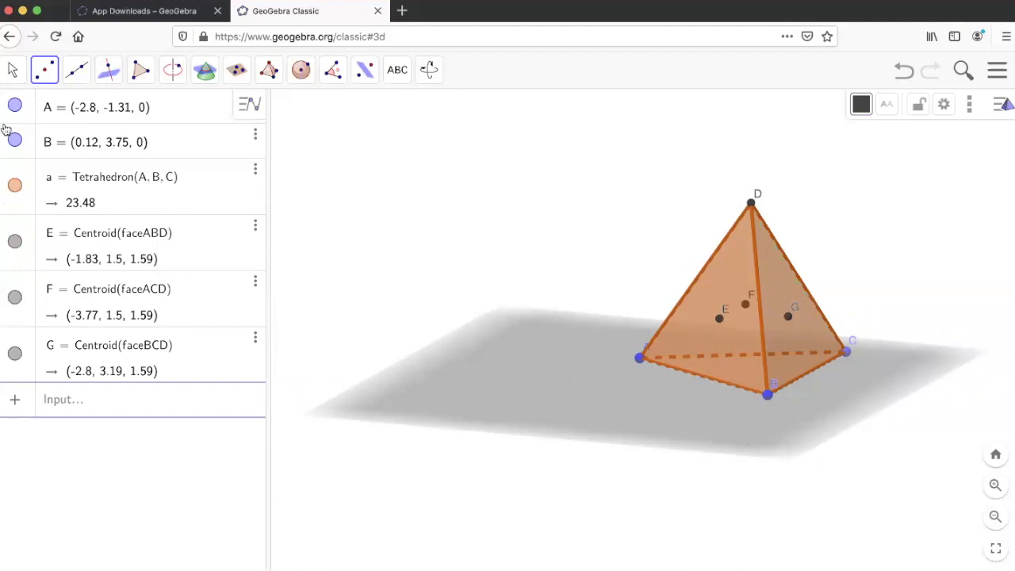
Step: Tip the tetrahedron by raising vertex C until face ABD lies near the base plane, and place the center point of face ABC
{"action": "left_click", "coordinate": [17, 78]}
{"action": "left_click_drag", "start_coordinate": [847, 350], "coordinate": [672, 260]}
{"action": "left_click_drag", "start_coordinate": [877, 392], "coordinate": [838, 391]}
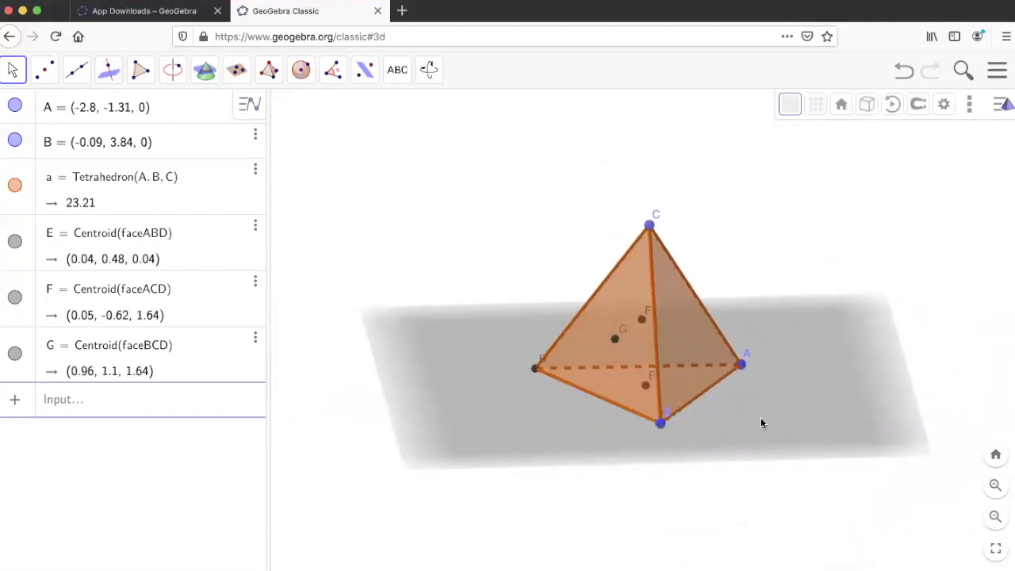
{"action": "left_click", "coordinate": [48, 71]}
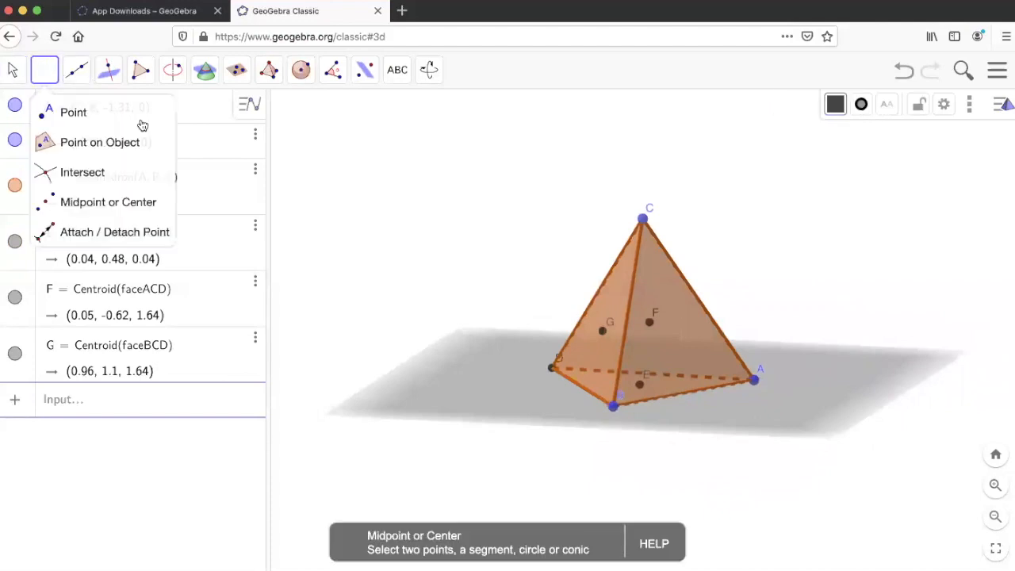
{"action": "left_click", "coordinate": [664, 346]}
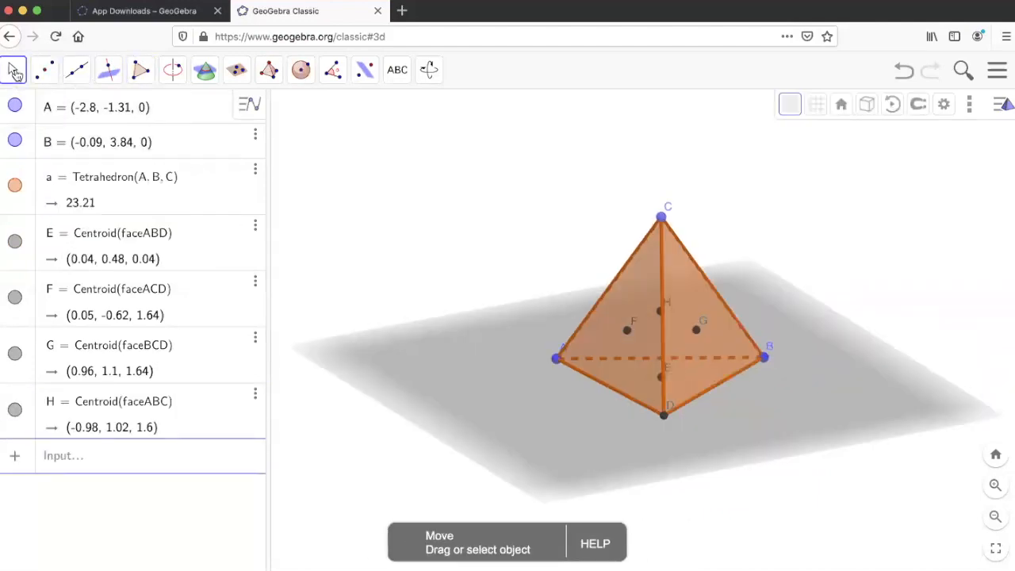
Step: Draw a triangle through the face centers F, H and G inside the tetrahedron
{"action": "left_click", "coordinate": [141, 70]}
{"action": "left_click", "coordinate": [627, 335]}
{"action": "left_click", "coordinate": [661, 311]}
{"action": "left_click", "coordinate": [696, 329]}
{"action": "left_click", "coordinate": [626, 329]}
{"action": "key", "text": "Escape"}
Step: Draw two more inner triangles through the face centers, one through H, F and E and one through F, G and E
{"action": "left_click_drag", "start_coordinate": [708, 433], "coordinate": [686, 428]}
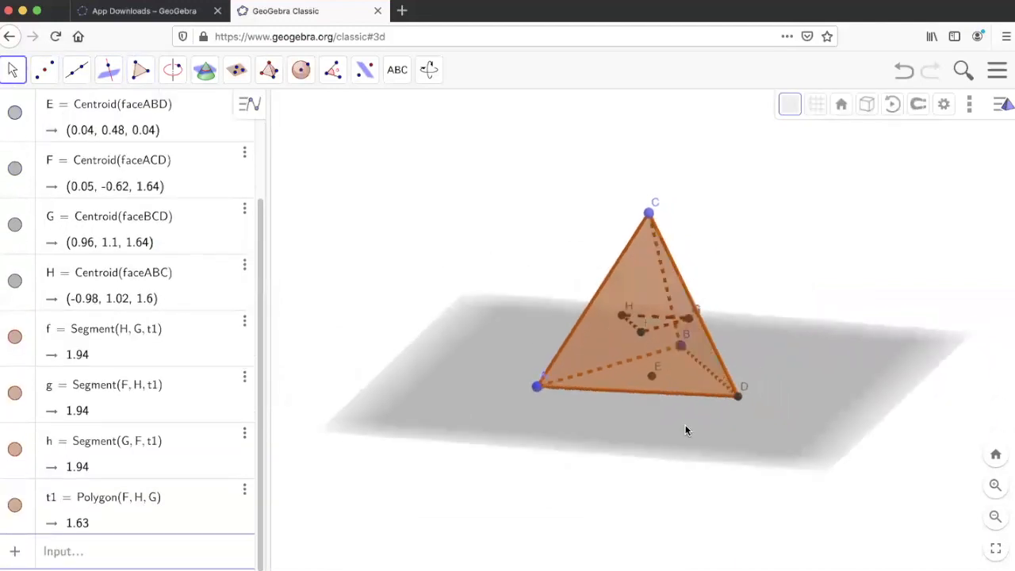
{"action": "left_click", "coordinate": [140, 70]}
{"action": "left_click", "coordinate": [619, 319]}
{"action": "left_click", "coordinate": [643, 330]}
{"action": "left_click", "coordinate": [651, 378]}
{"action": "left_click", "coordinate": [620, 318]}
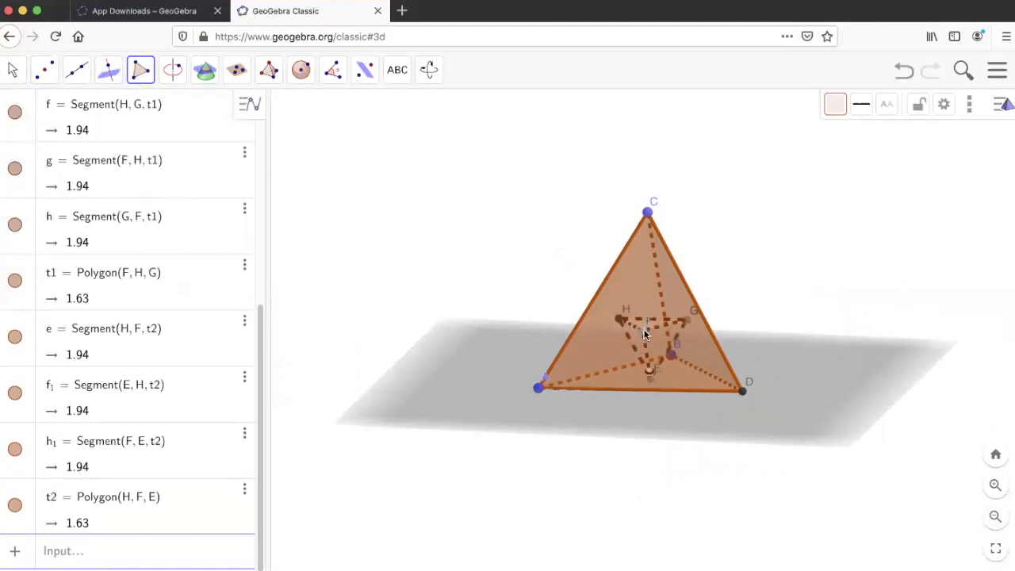
{"action": "left_click", "coordinate": [643, 332]}
{"action": "key", "text": "Escape"}
Step: Close the inner tetrahedron with a triangle through the face centers G, H and E
{"action": "left_click_drag", "start_coordinate": [787, 434], "coordinate": [620, 430]}
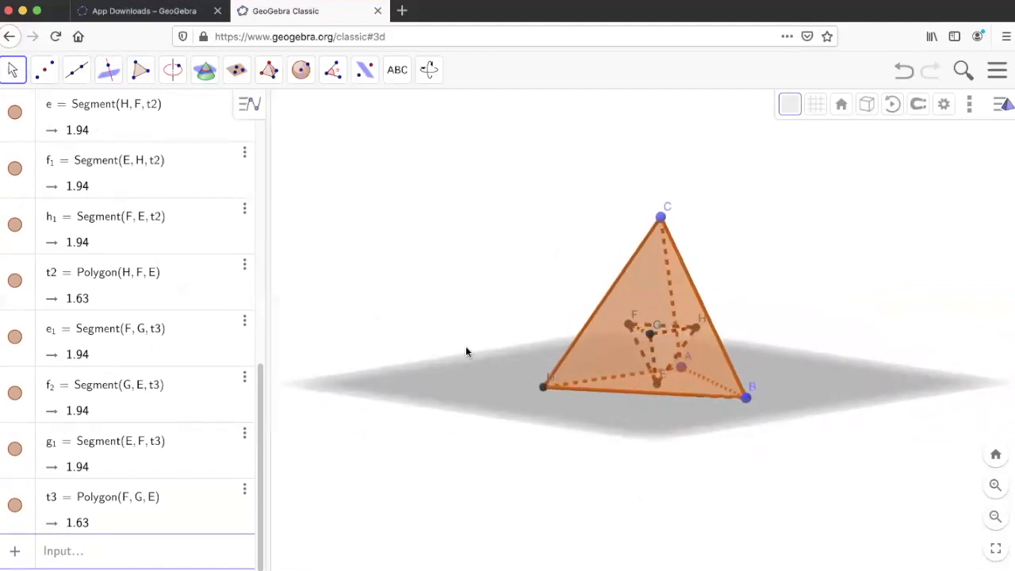
{"action": "left_click", "coordinate": [140, 69]}
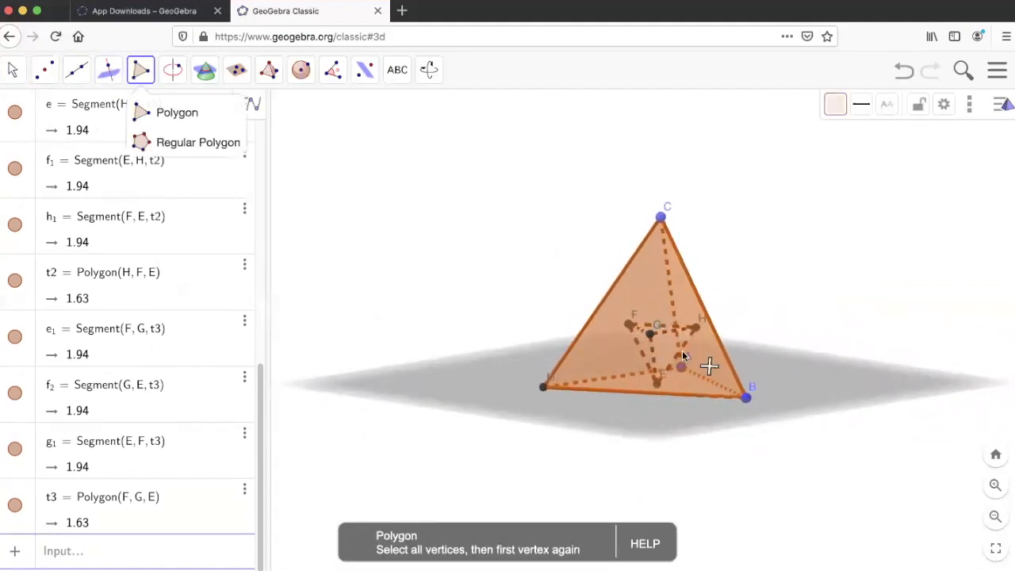
{"action": "left_click", "coordinate": [652, 334]}
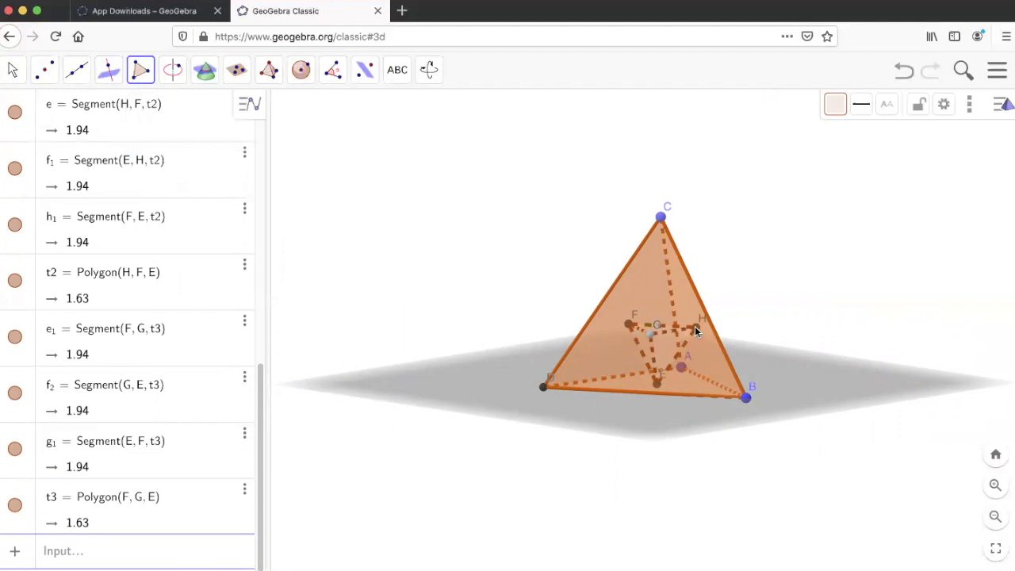
{"action": "left_click", "coordinate": [649, 334]}
{"action": "key", "text": "Escape"}
Step: Hide the outer tetrahedron and rotate the view to inspect the inner one formed by the face centers
{"action": "scroll", "coordinate": [162, 209], "scroll_direction": "up", "scroll_amount": 10}
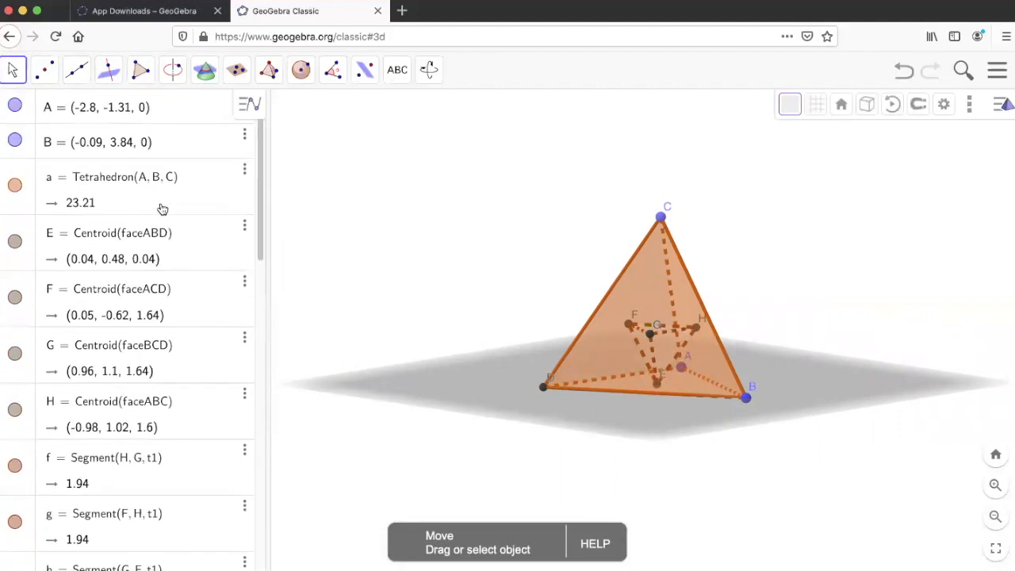
{"action": "left_click", "coordinate": [15, 187]}
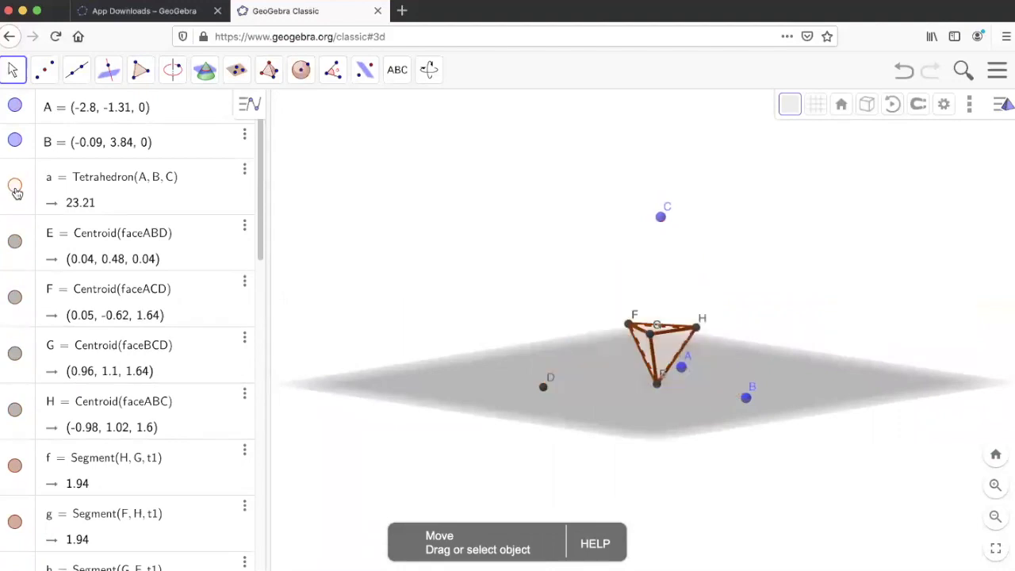
{"action": "left_click_drag", "start_coordinate": [646, 423], "coordinate": [604, 476]}
{"action": "left_click_drag", "start_coordinate": [677, 448], "coordinate": [740, 460]}
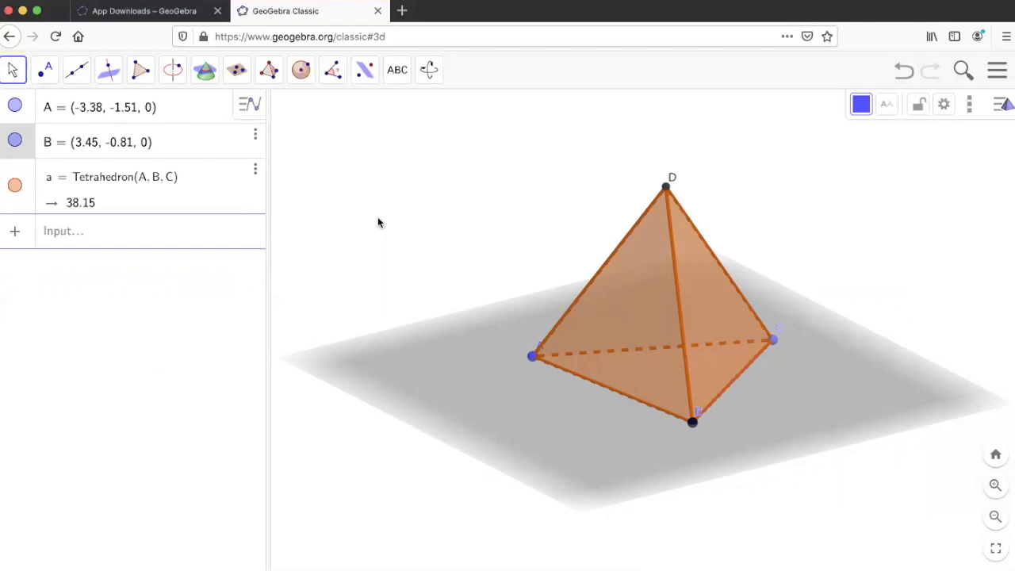
Step: Create a plane parallel to the base plane through a new point on edge BD near vertex D
{"action": "left_click", "coordinate": [236, 71]}
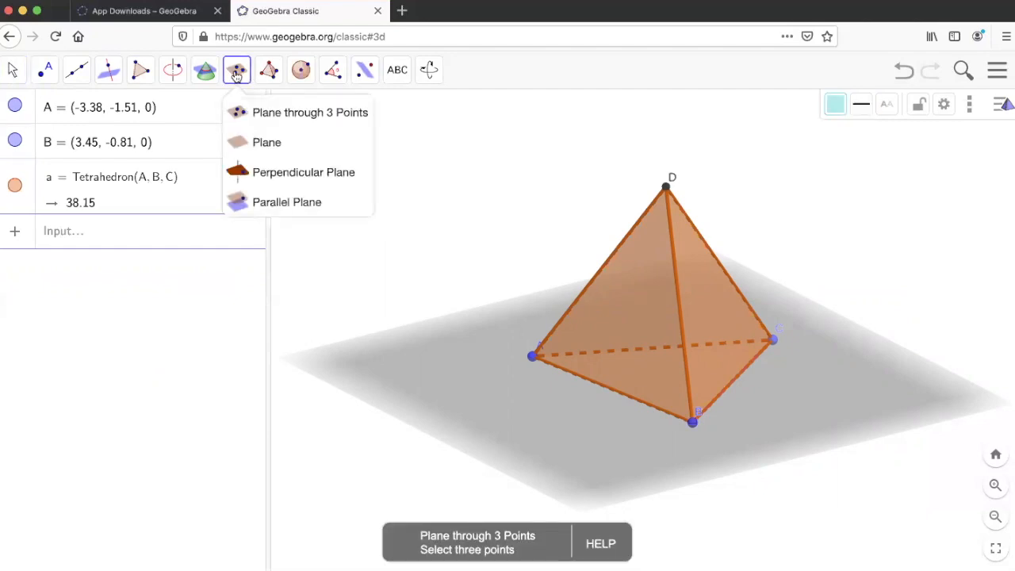
{"action": "left_click", "coordinate": [266, 205]}
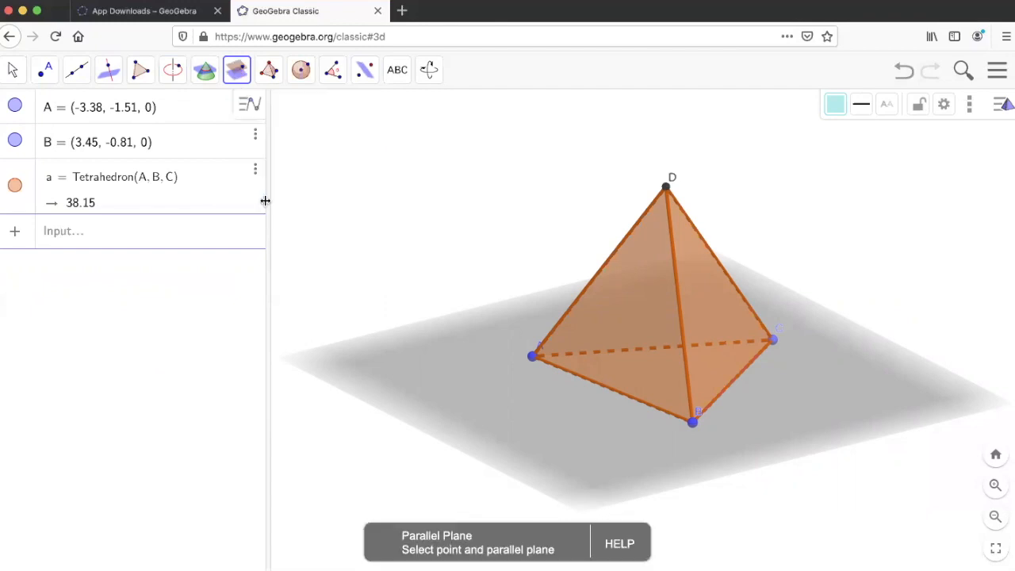
{"action": "left_click", "coordinate": [673, 251]}
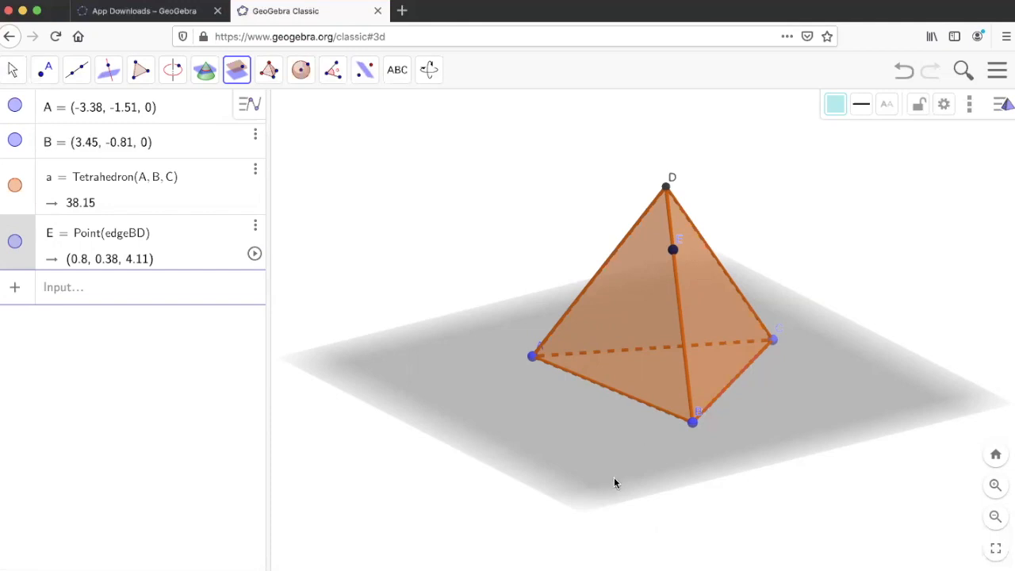
{"action": "left_click", "coordinate": [614, 447]}
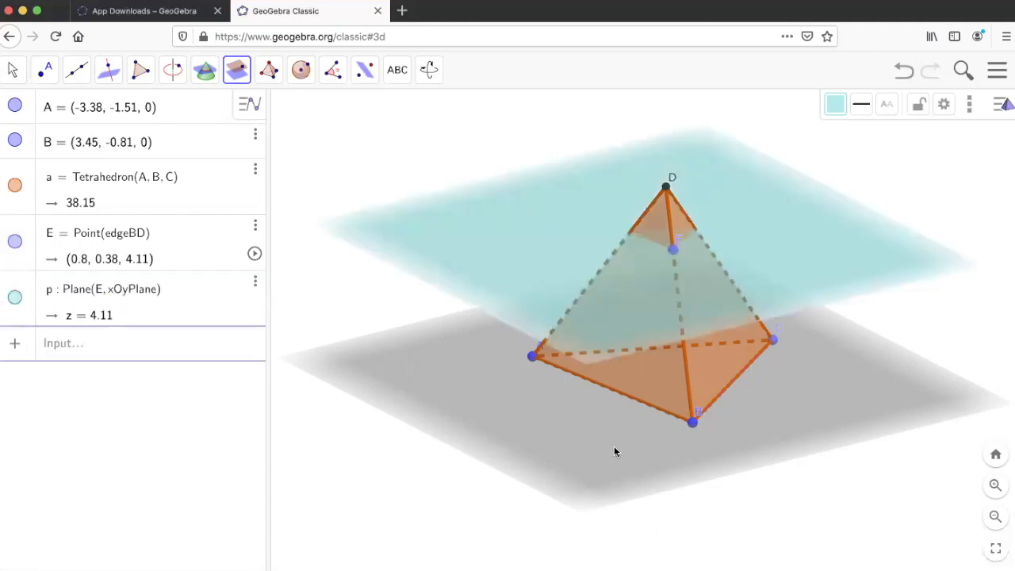
{"action": "left_click", "coordinate": [16, 73]}
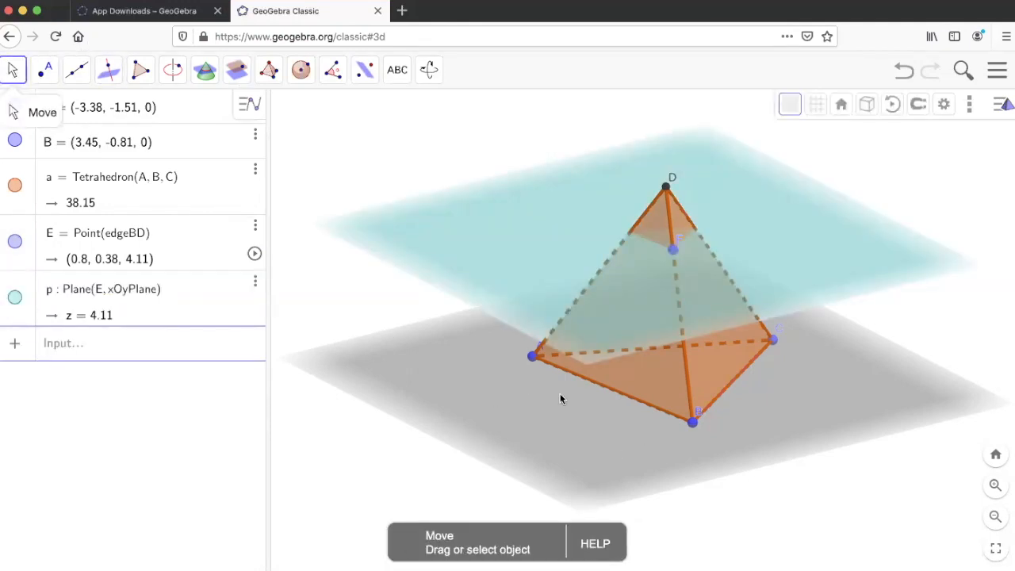
Step: Create a plane parallel to face ACD through a new point on edge BD near vertex B
{"action": "left_click_drag", "start_coordinate": [589, 422], "coordinate": [650, 424]}
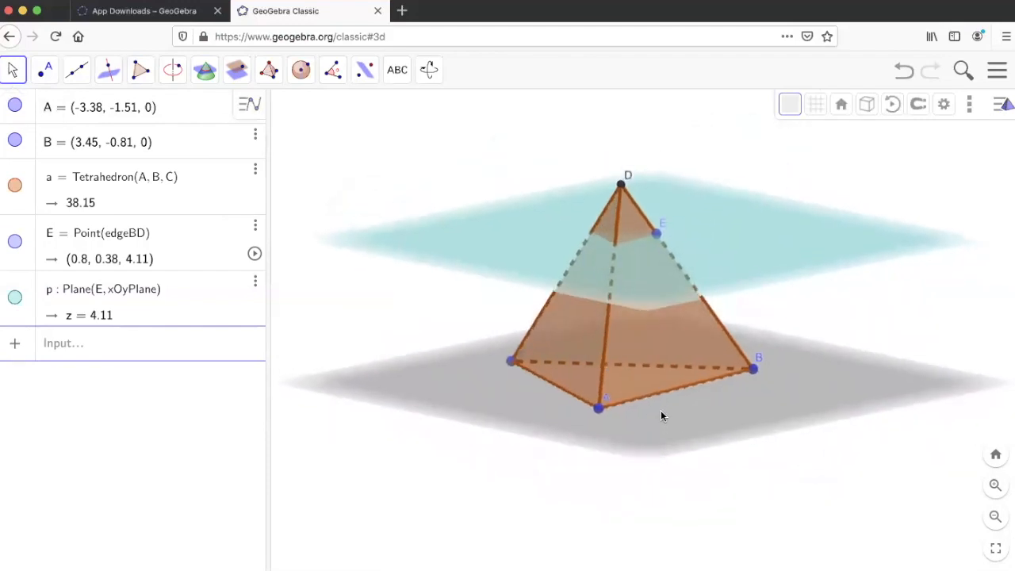
{"action": "left_click", "coordinate": [238, 72]}
{"action": "left_click", "coordinate": [729, 337]}
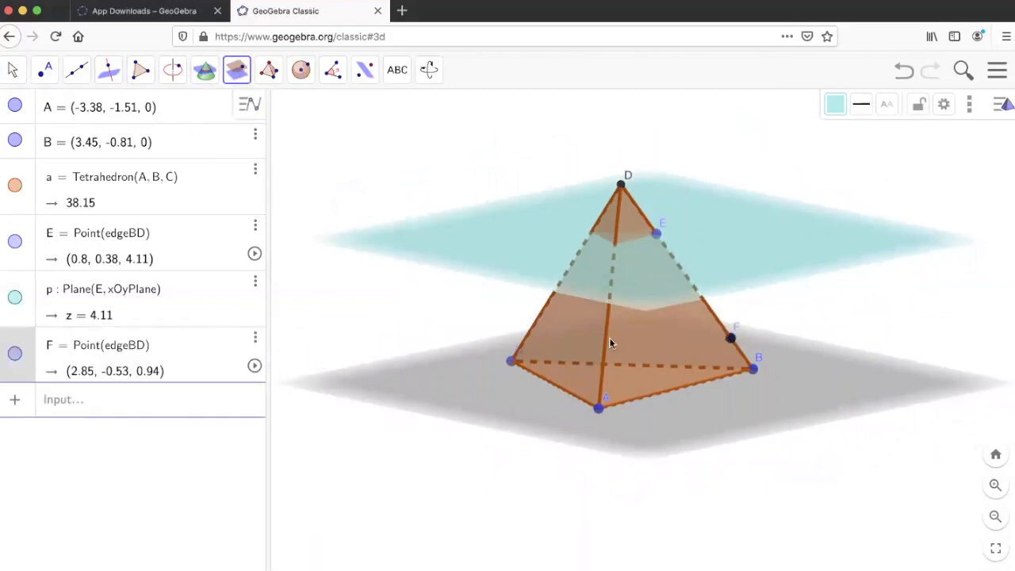
{"action": "left_click", "coordinate": [577, 334]}
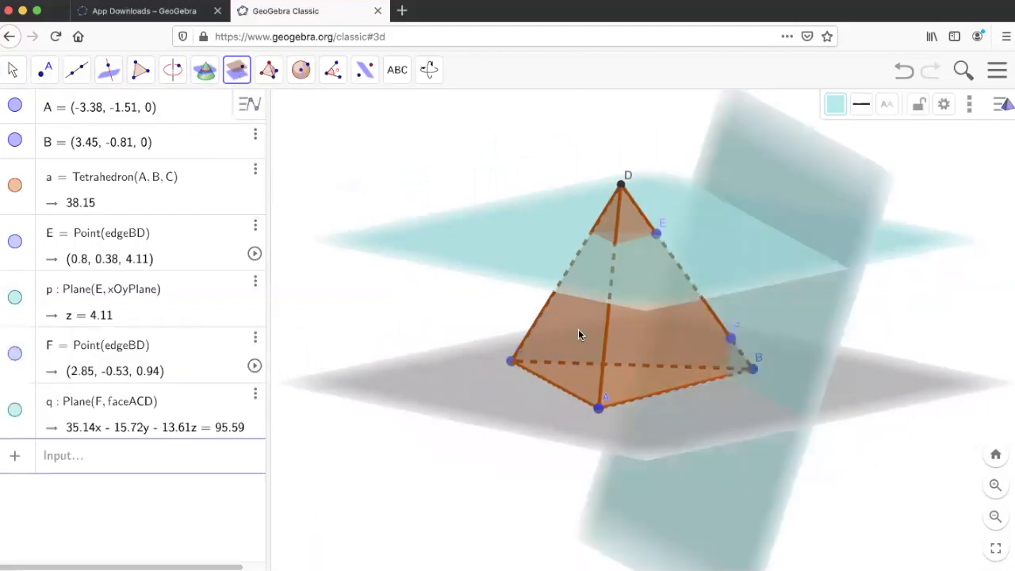
{"action": "left_click", "coordinate": [12, 72]}
Step: Hide the horizontal plane p and the plane q parallel to face ACD
{"action": "mouse_move", "coordinate": [895, 411]}
{"action": "left_mouse_down"}
{"action": "mouse_move", "coordinate": [852, 408]}
{"action": "mouse_move", "coordinate": [877, 415]}
{"action": "left_mouse_up"}
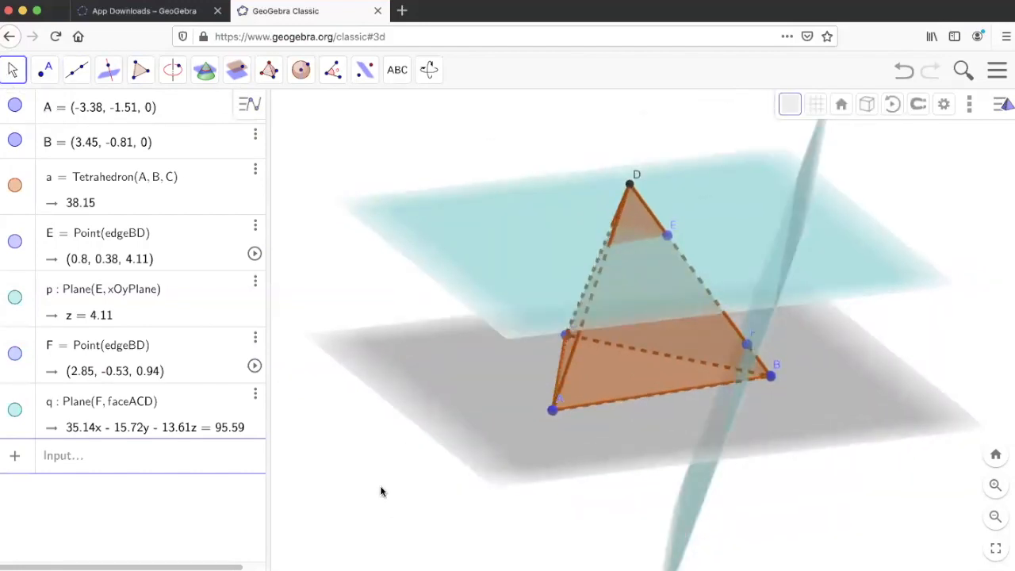
{"action": "left_click", "coordinate": [16, 410]}
{"action": "left_click", "coordinate": [17, 299]}
Step: Create a plane parallel to face BCD through a new point on edge AD near vertex A, and hide it
{"action": "left_click_drag", "start_coordinate": [551, 454], "coordinate": [484, 454]}
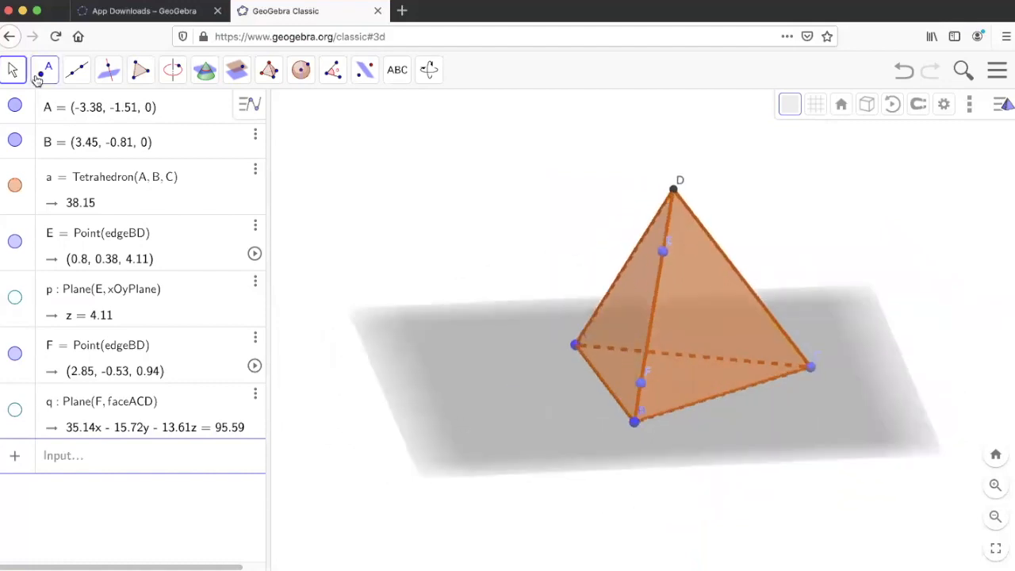
{"action": "left_click", "coordinate": [237, 69]}
{"action": "left_click", "coordinate": [598, 306]}
{"action": "left_click", "coordinate": [689, 323]}
{"action": "key", "text": "Escape"}
{"action": "left_click_drag", "start_coordinate": [602, 428], "coordinate": [680, 423]}
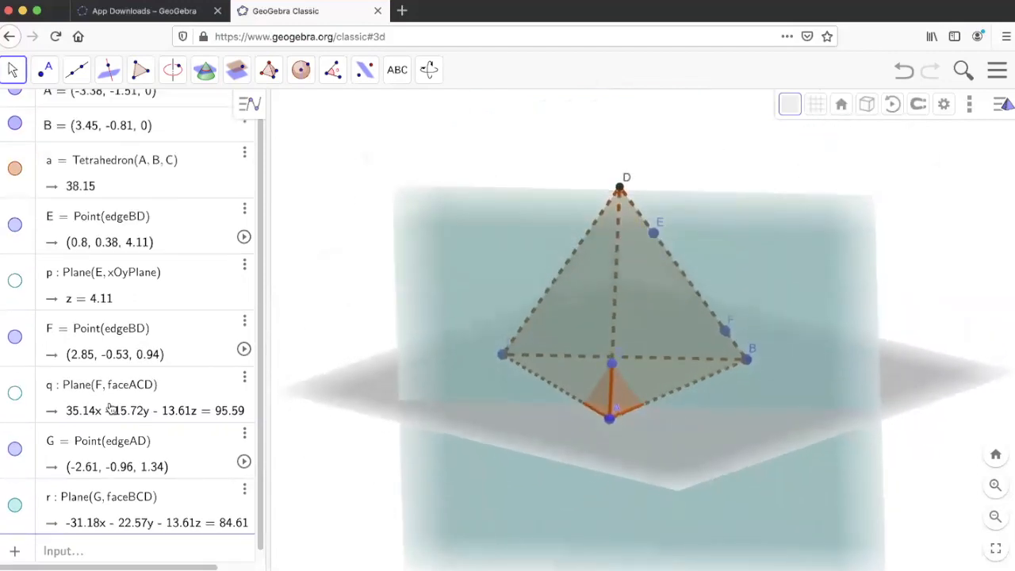
{"action": "left_click", "coordinate": [14, 505]}
Step: Create a plane parallel to face ABD through a new point on edge CD near vertex C
{"action": "left_click", "coordinate": [236, 70]}
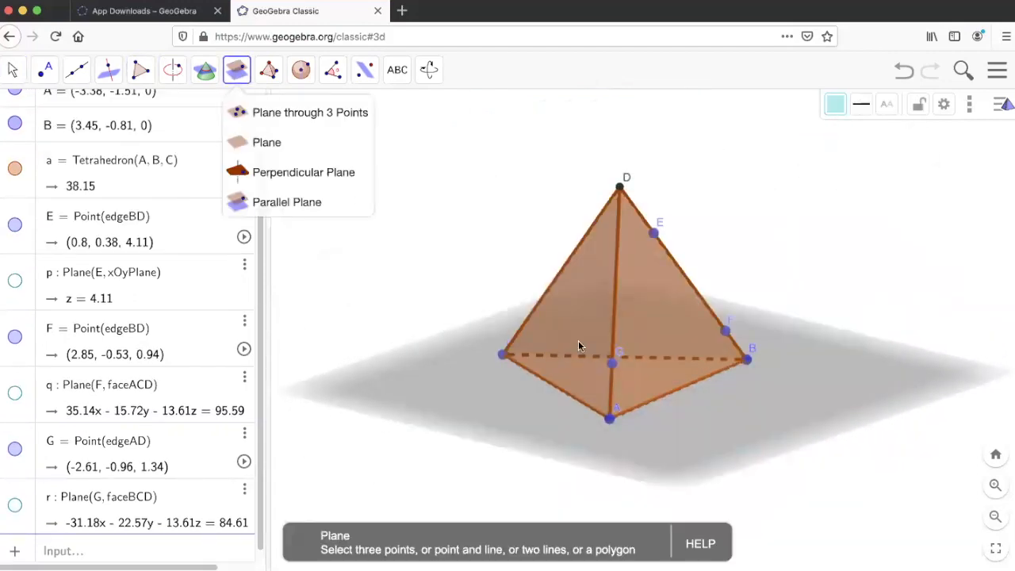
{"action": "left_click", "coordinate": [524, 316]}
{"action": "left_click", "coordinate": [652, 313]}
{"action": "key", "text": "Escape"}
Step: Slide points H, F and G along their edges to a height of about 1.5, and E to about 3.8
{"action": "left_click_drag", "start_coordinate": [652, 312], "coordinate": [423, 367]}
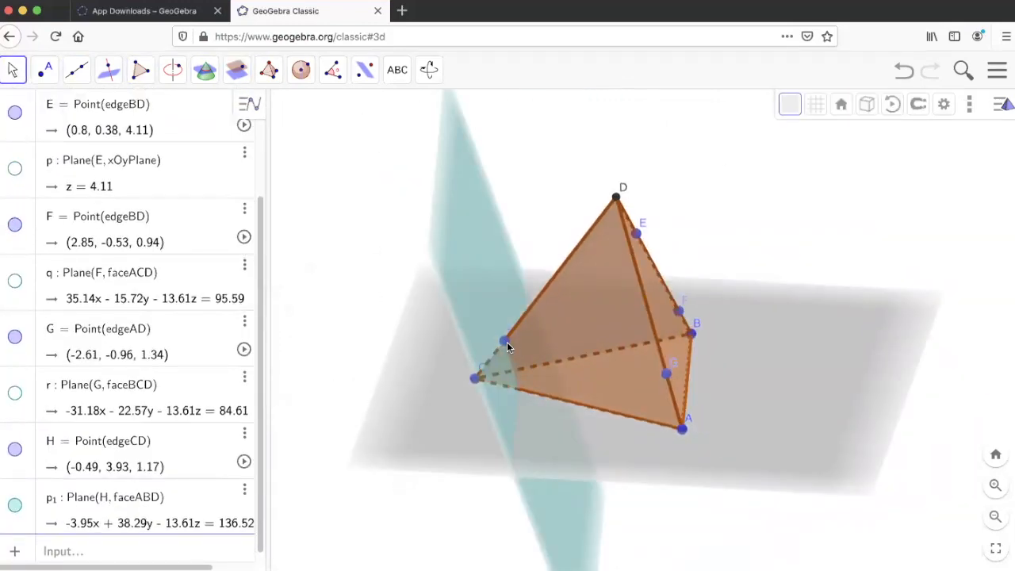
{"action": "mouse_move", "coordinate": [505, 343]}
{"action": "left_mouse_down"}
{"action": "mouse_move", "coordinate": [529, 309]}
{"action": "mouse_move", "coordinate": [502, 336]}
{"action": "mouse_move", "coordinate": [512, 330]}
{"action": "left_mouse_up"}
{"action": "left_click_drag", "start_coordinate": [639, 234], "coordinate": [671, 298]}
{"action": "left_click_drag", "start_coordinate": [666, 373], "coordinate": [665, 371]}
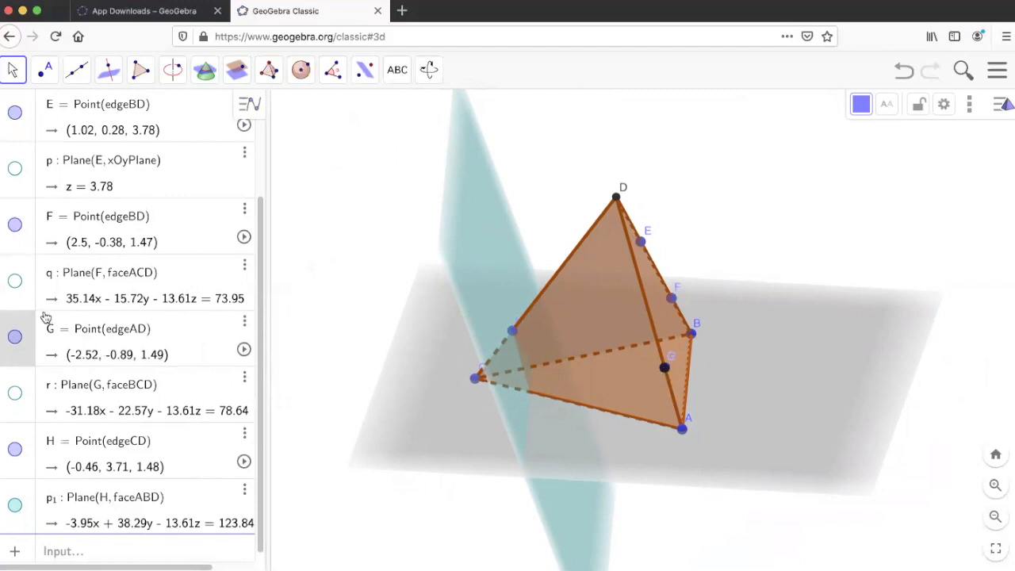
Step: Show the hidden planes q, r and p again and slide point E to a height of 3.99
{"action": "left_click", "coordinate": [14, 281]}
{"action": "left_click", "coordinate": [14, 391]}
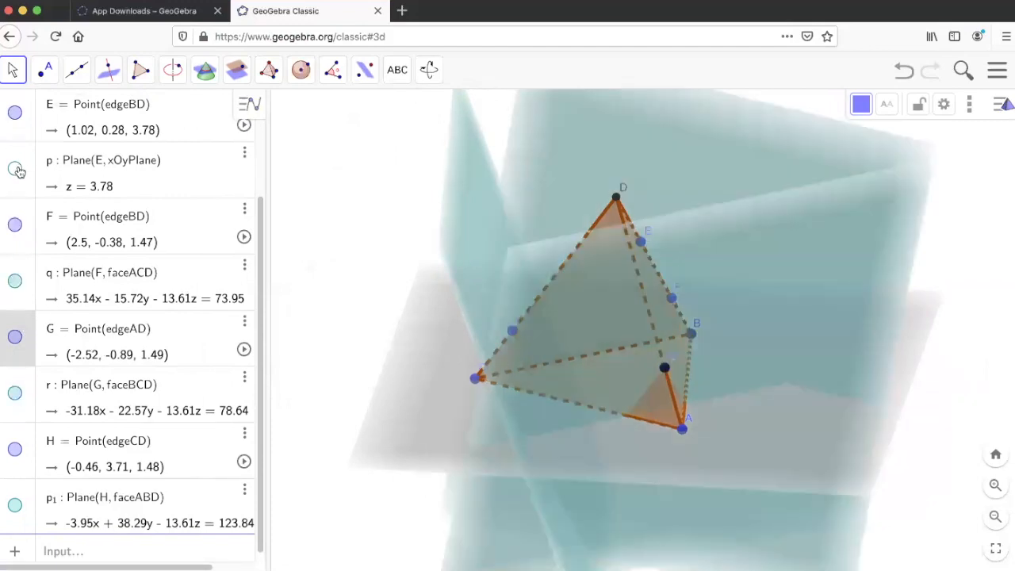
{"action": "left_click", "coordinate": [18, 169]}
{"action": "mouse_move", "coordinate": [385, 421]}
{"action": "left_mouse_down"}
{"action": "mouse_move", "coordinate": [419, 425]}
{"action": "mouse_move", "coordinate": [399, 442]}
{"action": "mouse_move", "coordinate": [397, 404]}
{"action": "mouse_move", "coordinate": [417, 413]}
{"action": "mouse_move", "coordinate": [401, 411]}
{"action": "mouse_move", "coordinate": [403, 421]}
{"action": "left_mouse_up"}
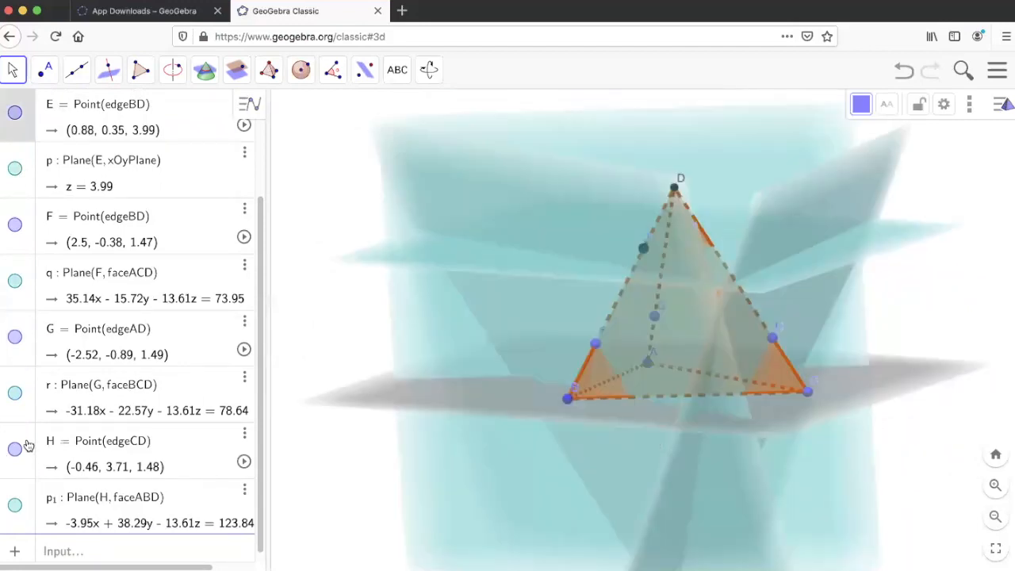
Step: Hide the planes parallel to faces ACD, BCD and ABD, keeping only the horizontal plane
{"action": "left_click", "coordinate": [15, 282]}
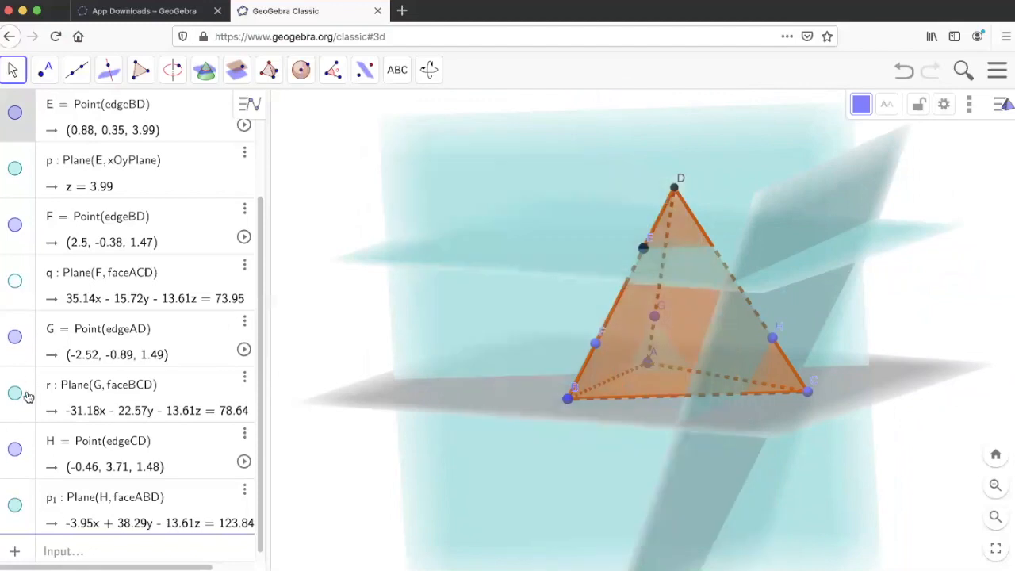
{"action": "left_click", "coordinate": [16, 392]}
{"action": "left_click", "coordinate": [16, 505]}
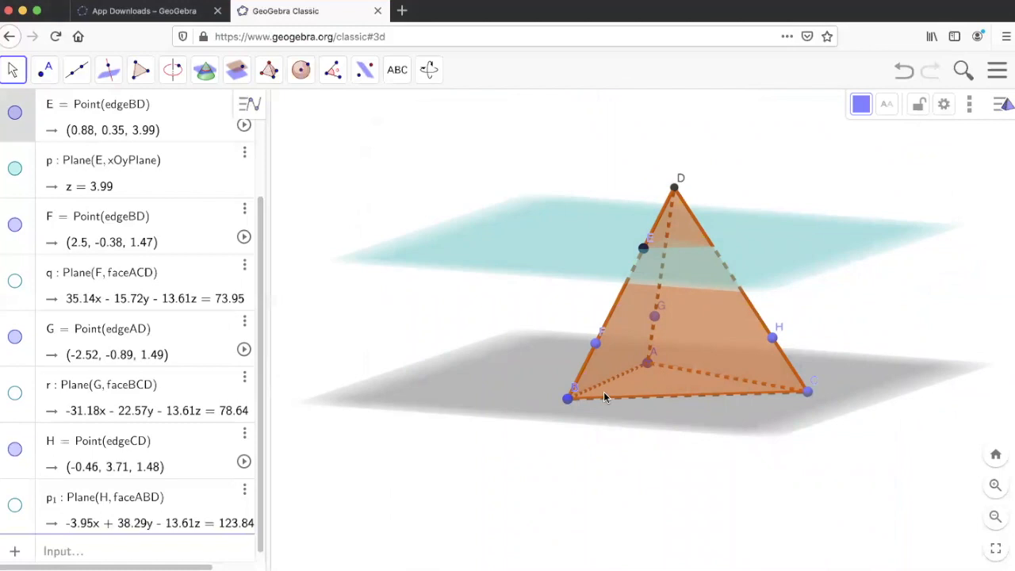
Step: Mark the intersection points of the horizontal plane p with edges CD and AD
{"action": "left_click", "coordinate": [43, 72]}
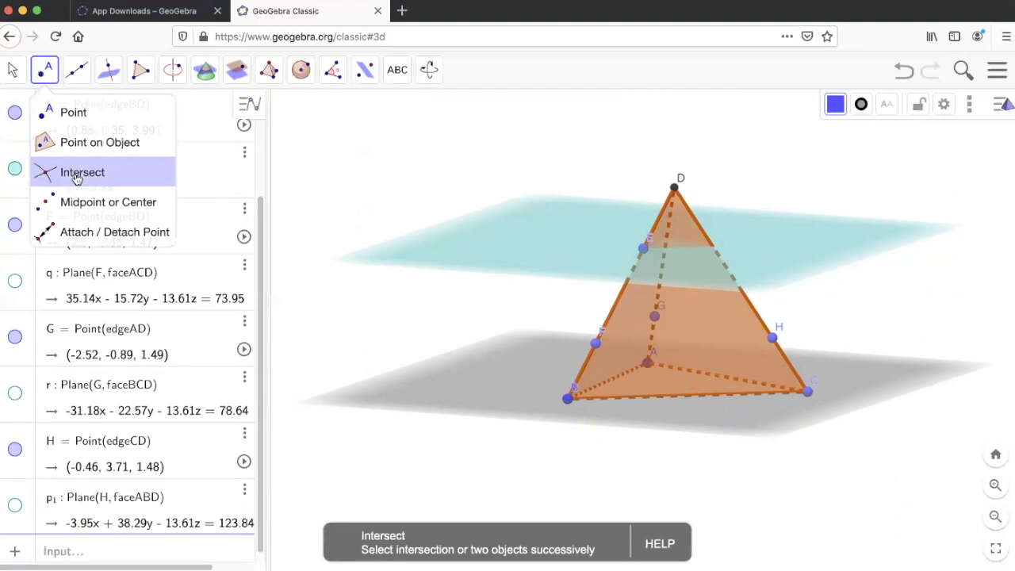
{"action": "left_click", "coordinate": [77, 178]}
{"action": "left_click", "coordinate": [714, 247]}
{"action": "key", "text": "Escape"}
{"action": "left_click_drag", "start_coordinate": [555, 385], "coordinate": [534, 385]}
{"action": "left_click", "coordinate": [45, 71]}
{"action": "left_click", "coordinate": [618, 238]}
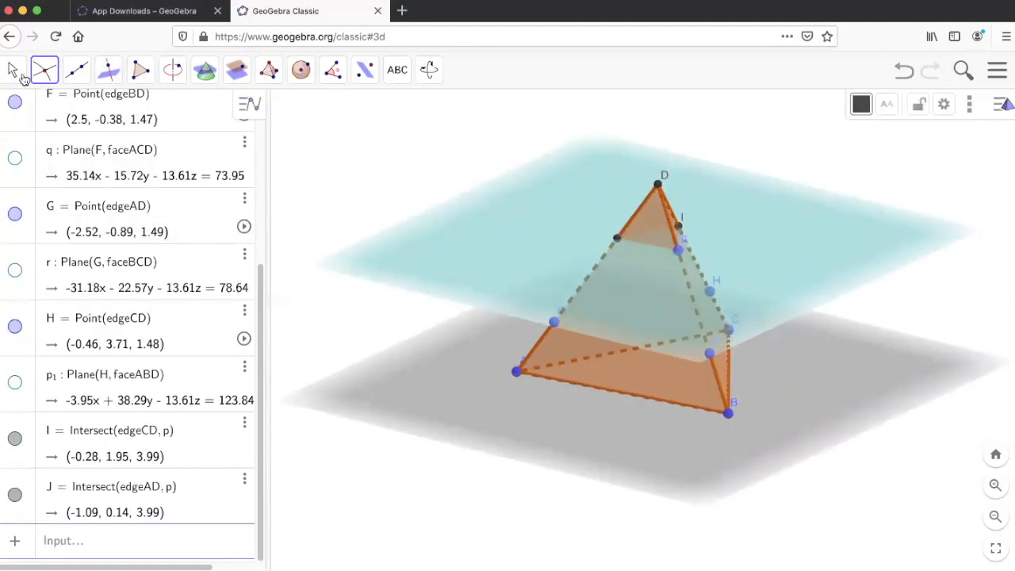
{"action": "left_click", "coordinate": [11, 73]}
Step: Show only plane q, parallel to face ACD, and mark its intersections with edges BC and AB
{"action": "left_click_drag", "start_coordinate": [572, 430], "coordinate": [575, 420]}
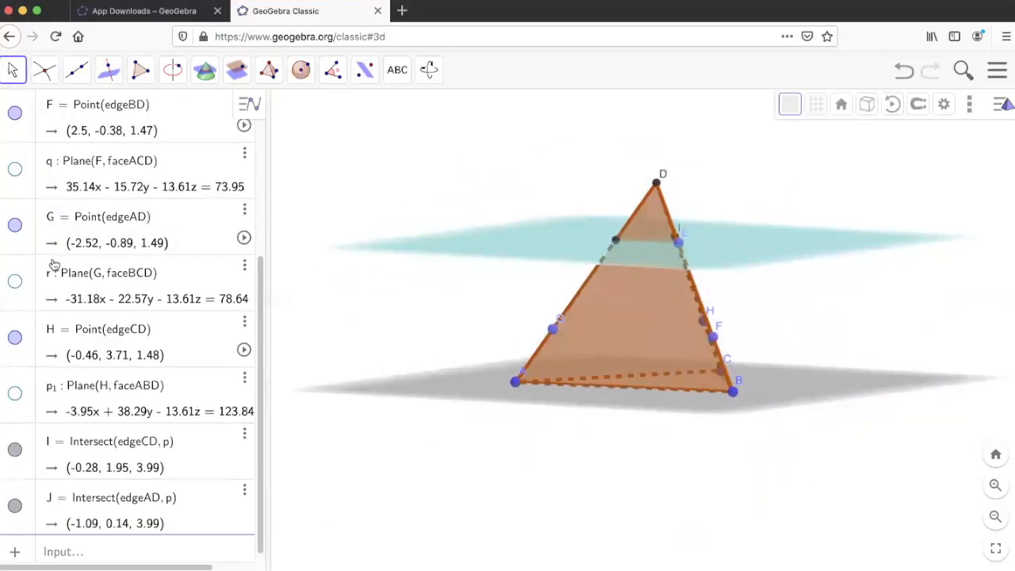
{"action": "scroll", "coordinate": [32, 253], "scroll_direction": "up", "scroll_amount": 5}
{"action": "left_click", "coordinate": [15, 218]}
{"action": "left_click", "coordinate": [14, 330]}
{"action": "left_click_drag", "start_coordinate": [909, 445], "coordinate": [886, 451]}
{"action": "left_click", "coordinate": [45, 73]}
{"action": "left_click", "coordinate": [696, 401]}
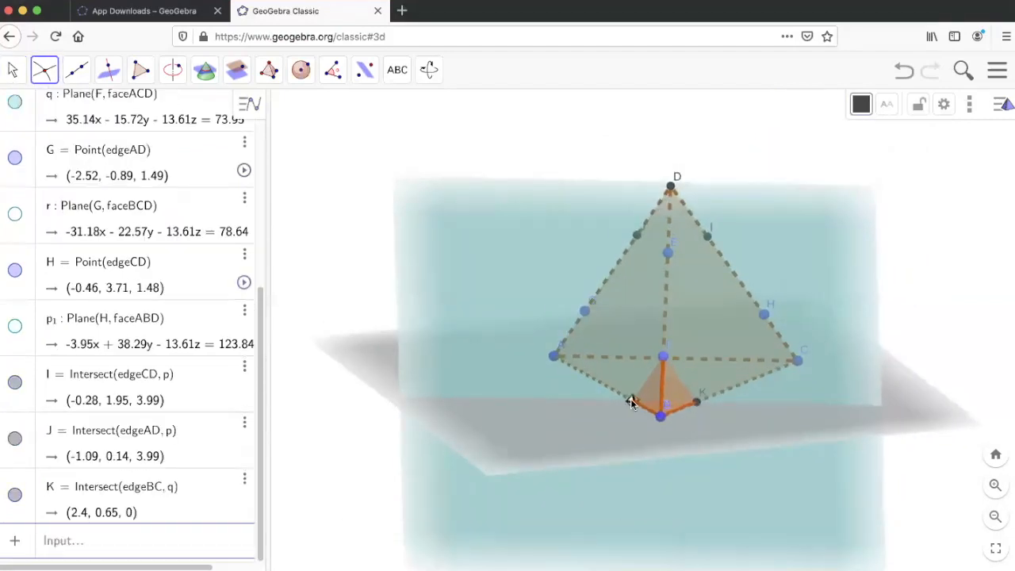
{"action": "left_click", "coordinate": [630, 398]}
{"action": "key", "text": "Escape"}
Step: Show only plane r, parallel to face BCD, and mark its intersections with edges AC and AB
{"action": "left_click", "coordinate": [14, 162]}
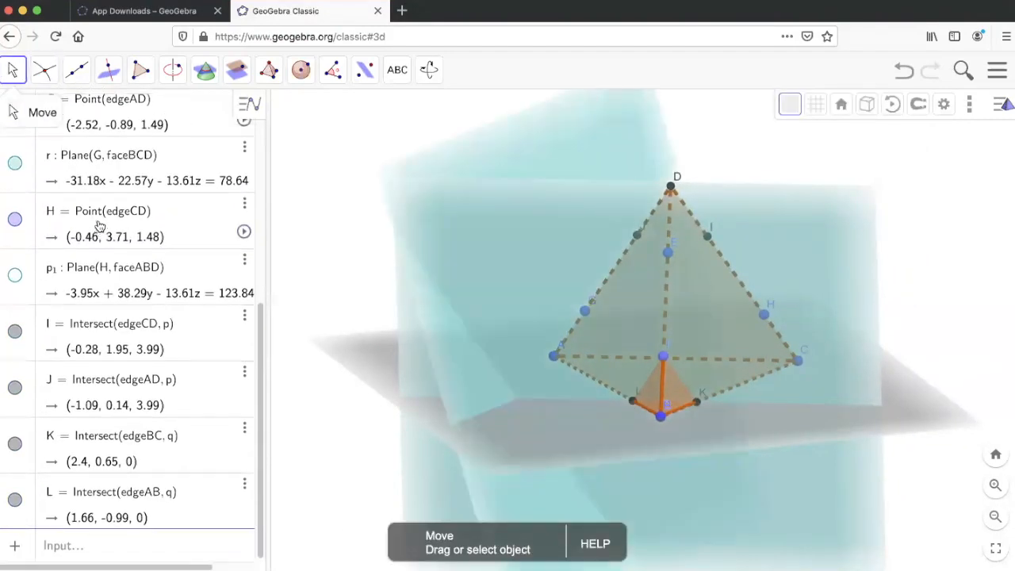
{"action": "scroll", "coordinate": [99, 226], "scroll_direction": "up", "scroll_amount": 3}
{"action": "left_click", "coordinate": [14, 141]}
{"action": "left_click_drag", "start_coordinate": [317, 238], "coordinate": [429, 288]}
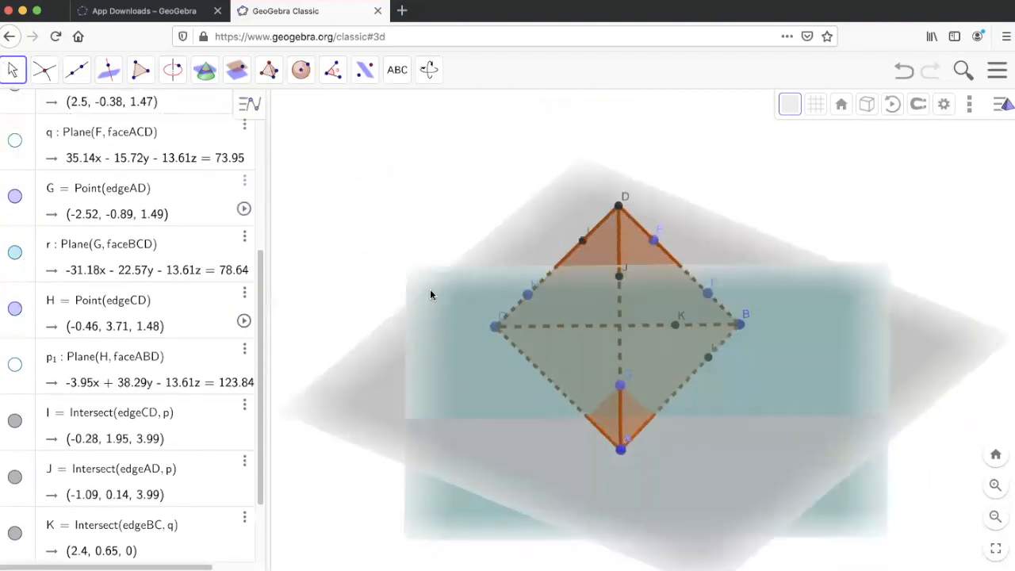
{"action": "left_click", "coordinate": [45, 70]}
{"action": "left_click", "coordinate": [589, 412]}
{"action": "left_click", "coordinate": [652, 412]}
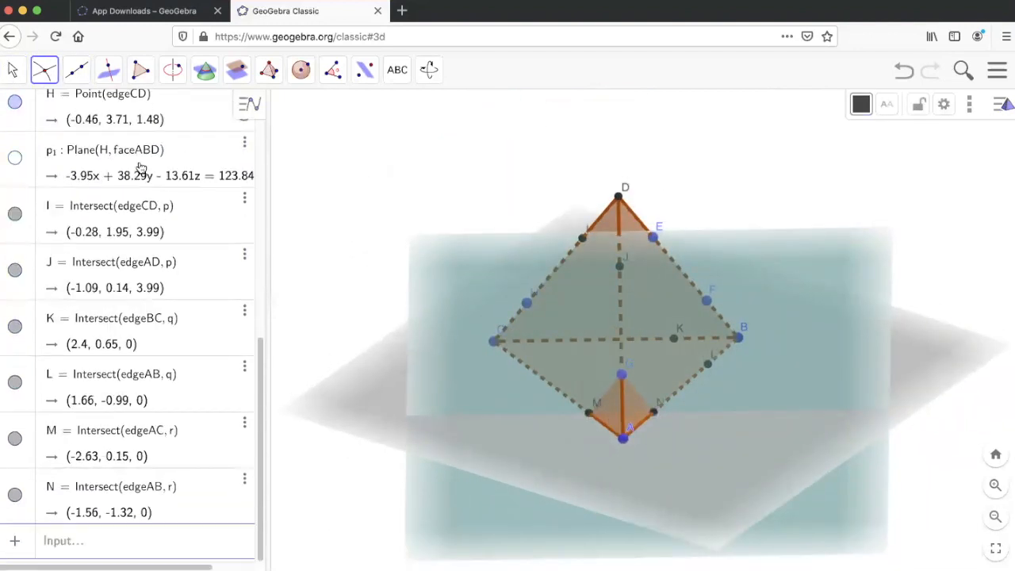
{"action": "key", "text": "Escape"}
Step: Show only the plane parallel to face ABD and mark its intersections with edges BC and AC
{"action": "left_click_drag", "start_coordinate": [317, 392], "coordinate": [406, 392]}
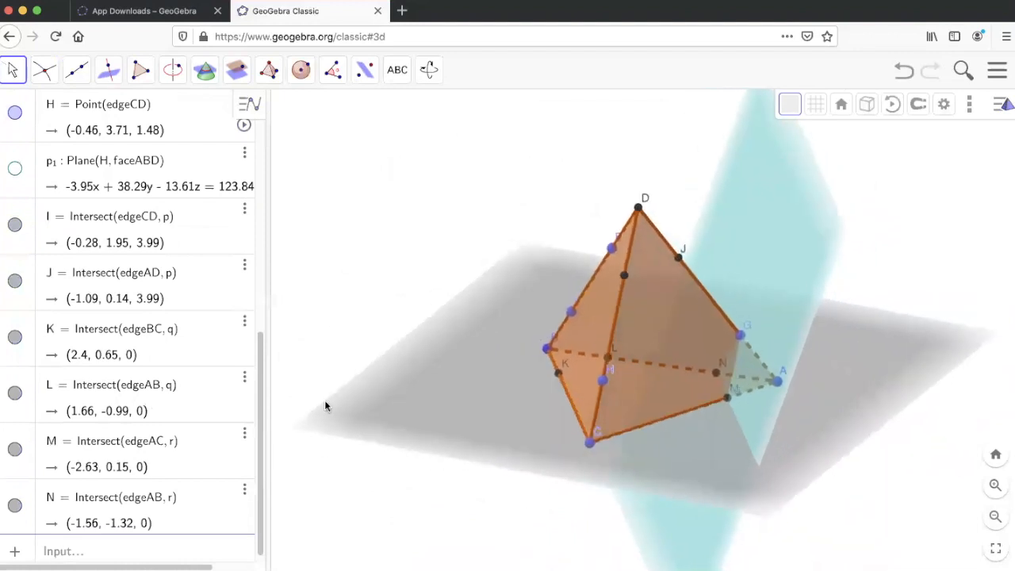
{"action": "scroll", "coordinate": [256, 374], "scroll_direction": "up", "scroll_amount": 3}
{"action": "left_click", "coordinate": [16, 294]}
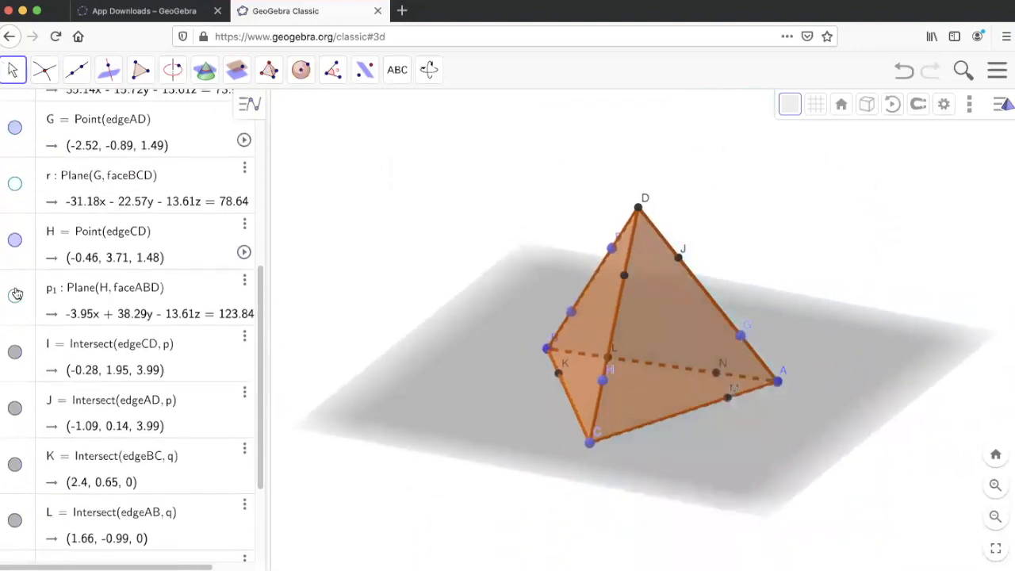
{"action": "left_click", "coordinate": [16, 294]}
{"action": "left_click", "coordinate": [45, 69]}
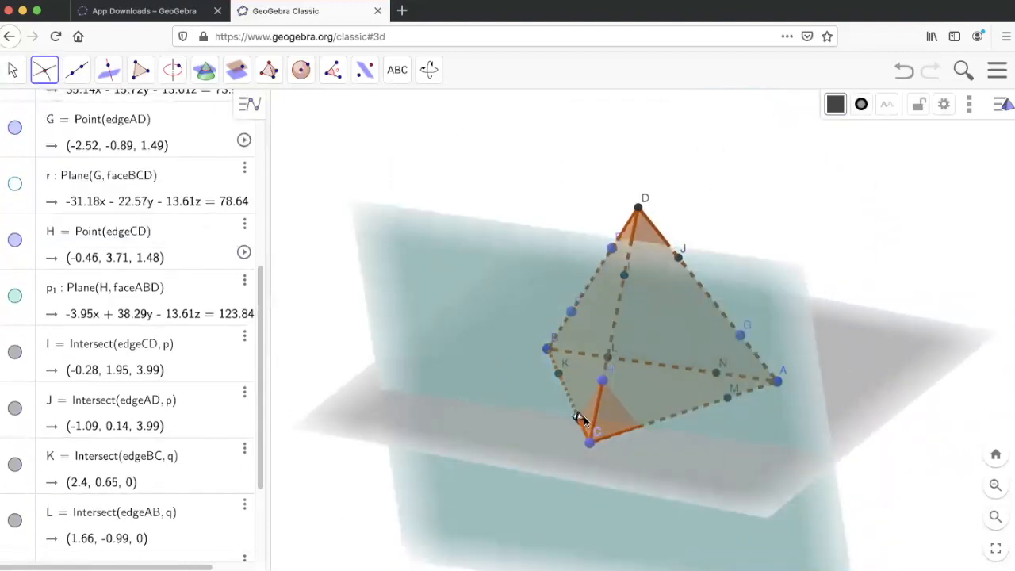
{"action": "left_click", "coordinate": [581, 419]}
{"action": "left_click", "coordinate": [639, 425]}
{"action": "left_click", "coordinate": [12, 70]}
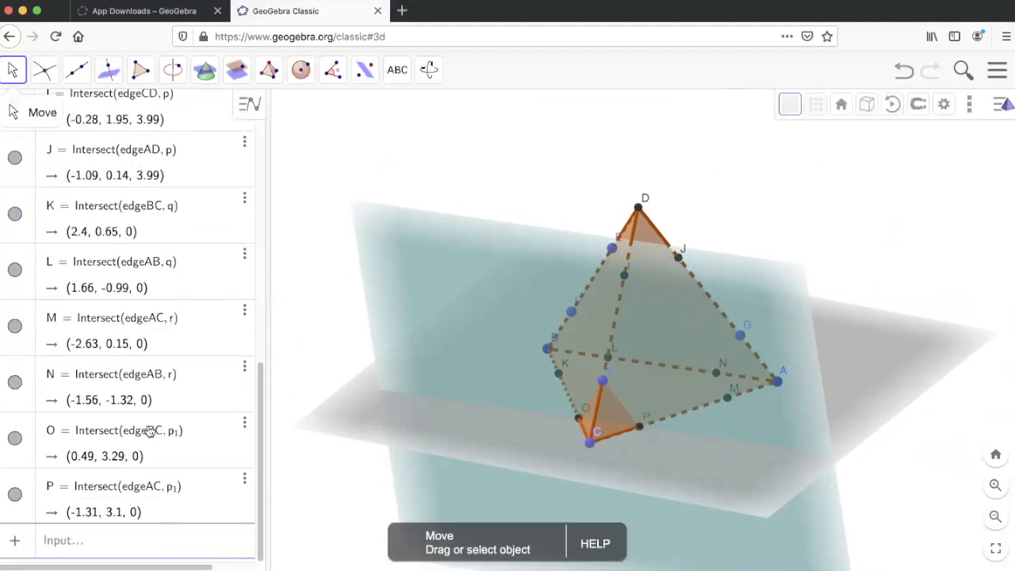
Step: Hide the plane parallel to face ABD and turn the tetrahedron so that face ACD is in front
{"action": "scroll", "coordinate": [150, 430], "scroll_direction": "up", "scroll_amount": 3}
{"action": "left_click", "coordinate": [15, 221]}
{"action": "mouse_move", "coordinate": [76, 70]}
{"action": "left_click", "coordinate": [115, 142]}
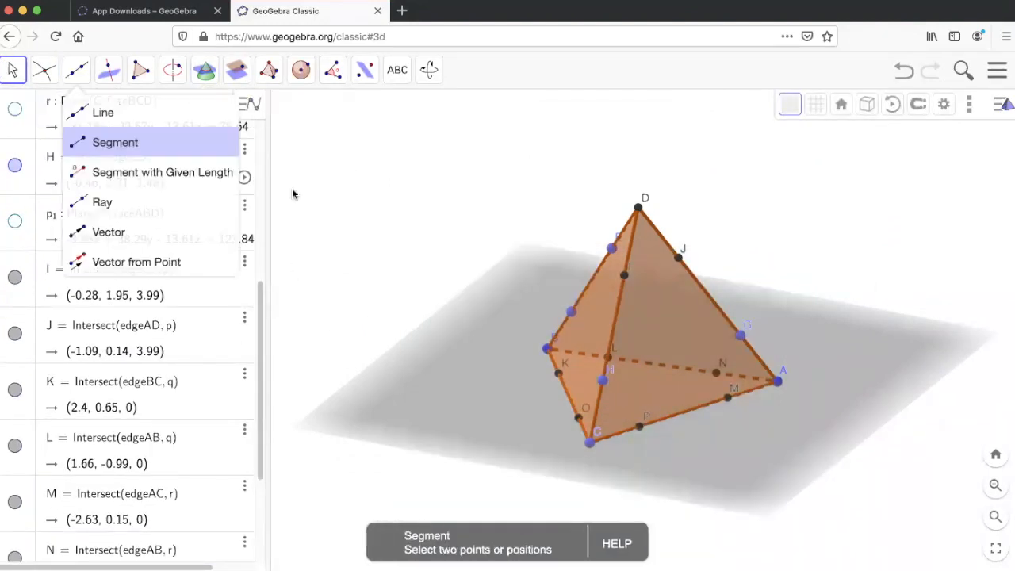
{"action": "left_click_drag", "start_coordinate": [322, 223], "coordinate": [319, 221]}
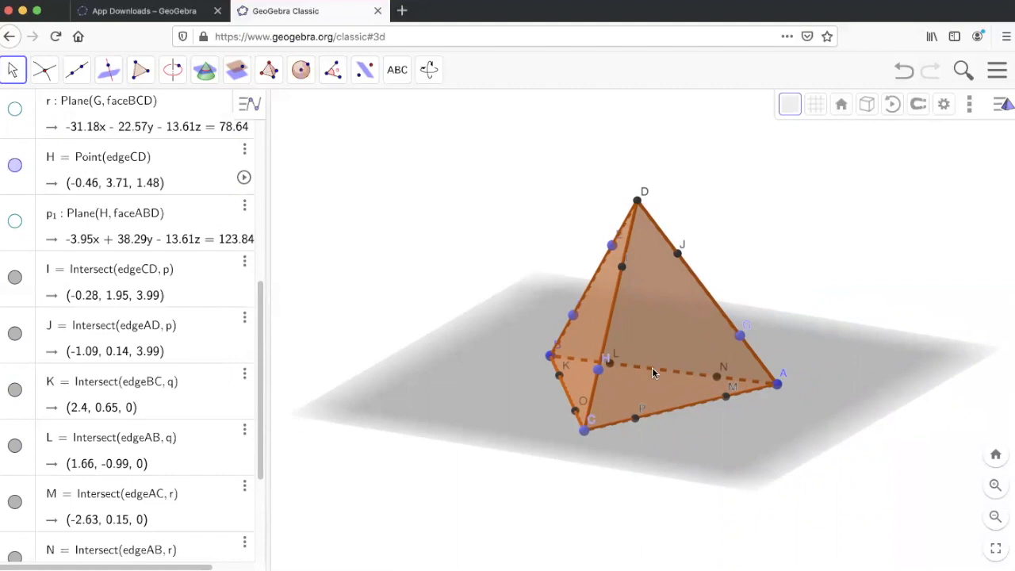
{"action": "left_click_drag", "start_coordinate": [742, 443], "coordinate": [716, 442]}
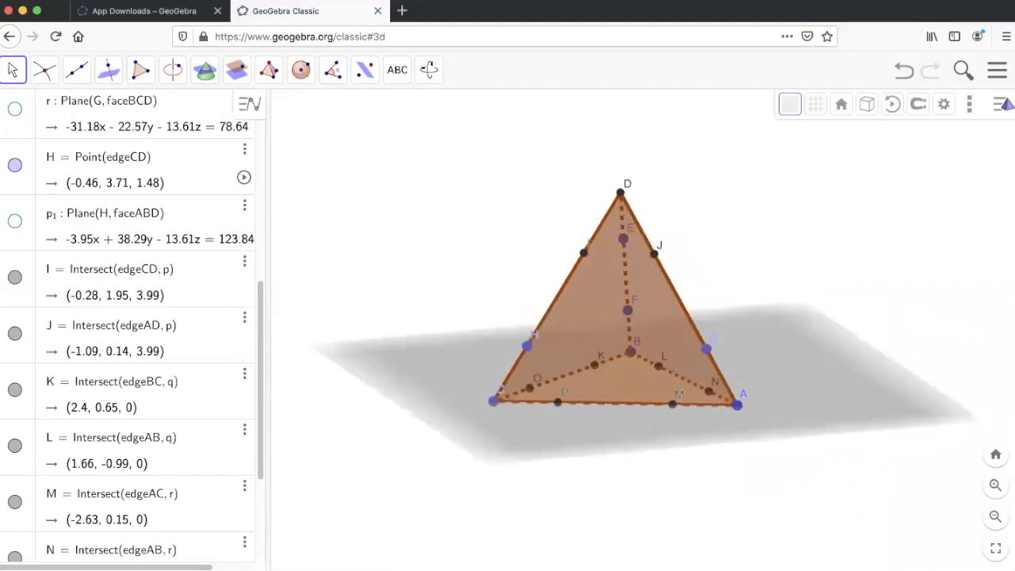
Step: Draw a hexagon on face ACD through points H, P, M, G, J and I
{"action": "left_click", "coordinate": [140, 70]}
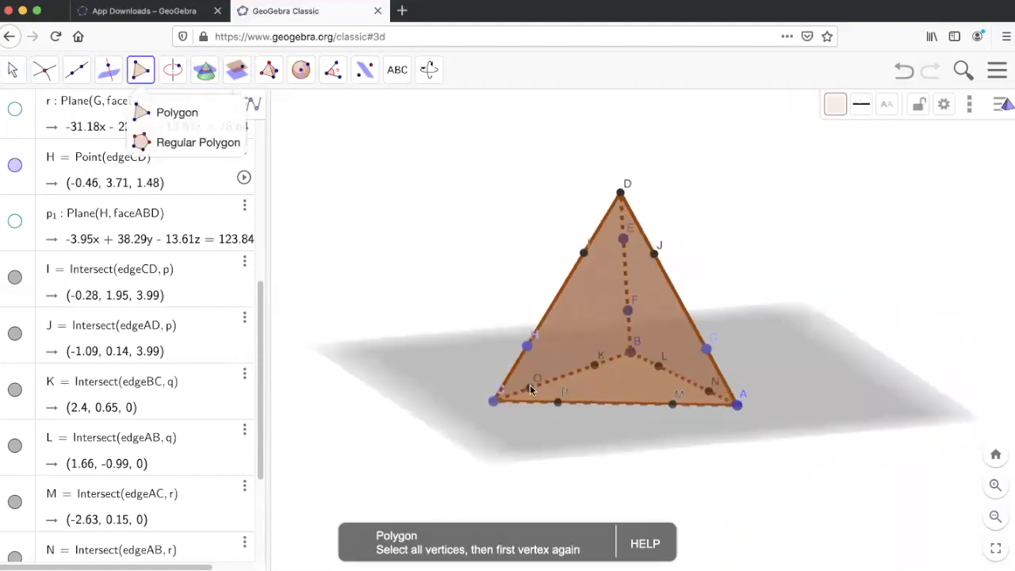
{"action": "left_click", "coordinate": [528, 349]}
{"action": "left_click", "coordinate": [558, 400]}
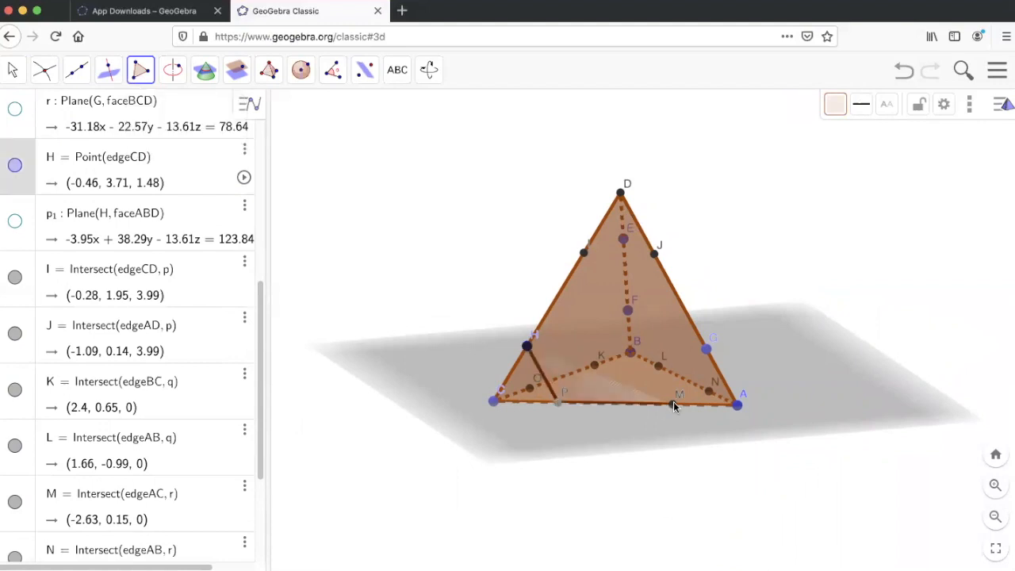
{"action": "left_click", "coordinate": [672, 404]}
{"action": "left_click", "coordinate": [705, 349]}
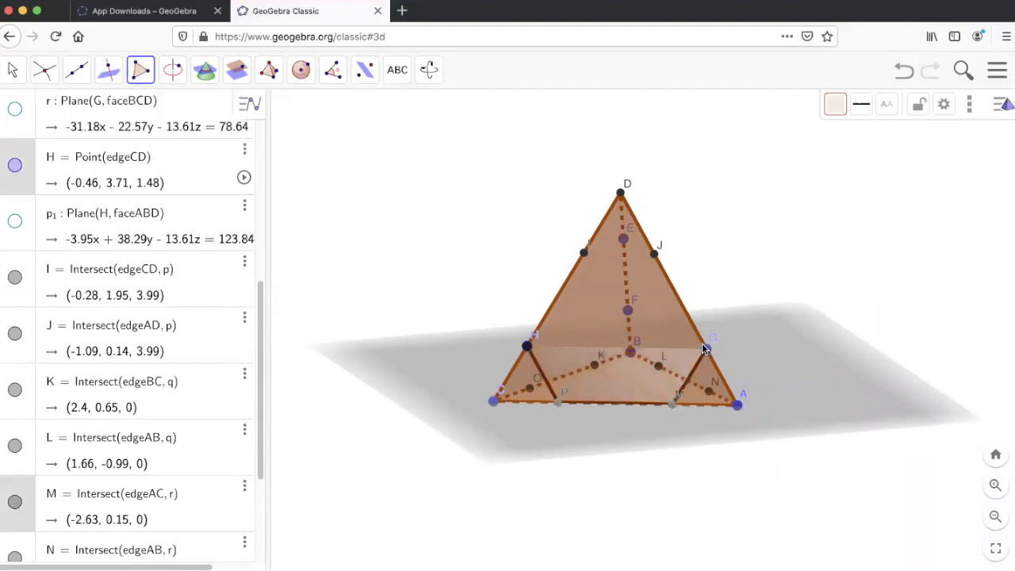
{"action": "left_click", "coordinate": [654, 254]}
{"action": "left_click", "coordinate": [584, 252]}
{"action": "left_click", "coordinate": [528, 346]}
{"action": "key", "text": "Escape"}
Step: Draw a hexagon on face BCD through points F, K, O, H, I and E
{"action": "left_click_drag", "start_coordinate": [482, 362], "coordinate": [543, 361]}
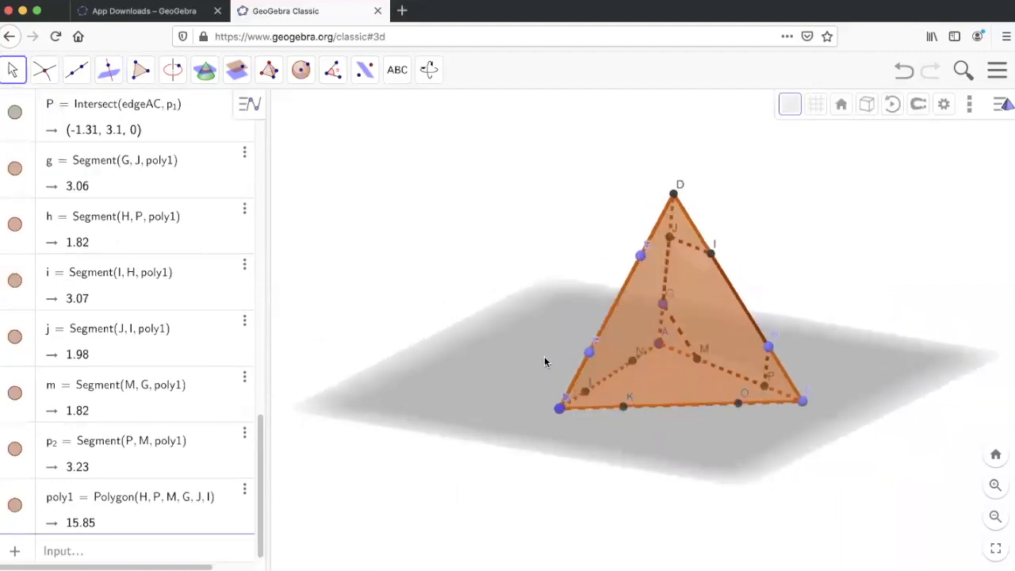
{"action": "left_click", "coordinate": [144, 77]}
{"action": "left_click", "coordinate": [587, 351]}
{"action": "left_click", "coordinate": [619, 406]}
{"action": "left_click", "coordinate": [730, 406]}
{"action": "left_click", "coordinate": [766, 347]}
{"action": "left_click", "coordinate": [710, 253]}
{"action": "left_click", "coordinate": [639, 255]}
{"action": "left_click", "coordinate": [587, 351]}
{"action": "key", "text": "Escape"}
Step: Draw a hexagon on face ABD through points G, N, L, F, E and J
{"action": "left_click_drag", "start_coordinate": [487, 341], "coordinate": [578, 460]}
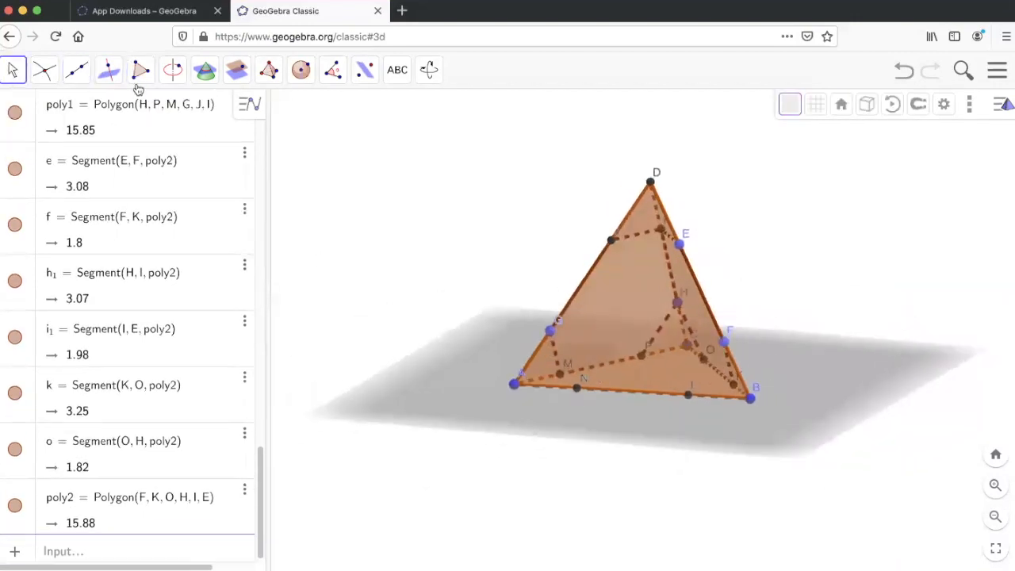
{"action": "left_click", "coordinate": [138, 78]}
{"action": "left_click", "coordinate": [550, 331]}
{"action": "left_click", "coordinate": [577, 388]}
{"action": "left_click", "coordinate": [687, 394]}
{"action": "left_click", "coordinate": [724, 341]}
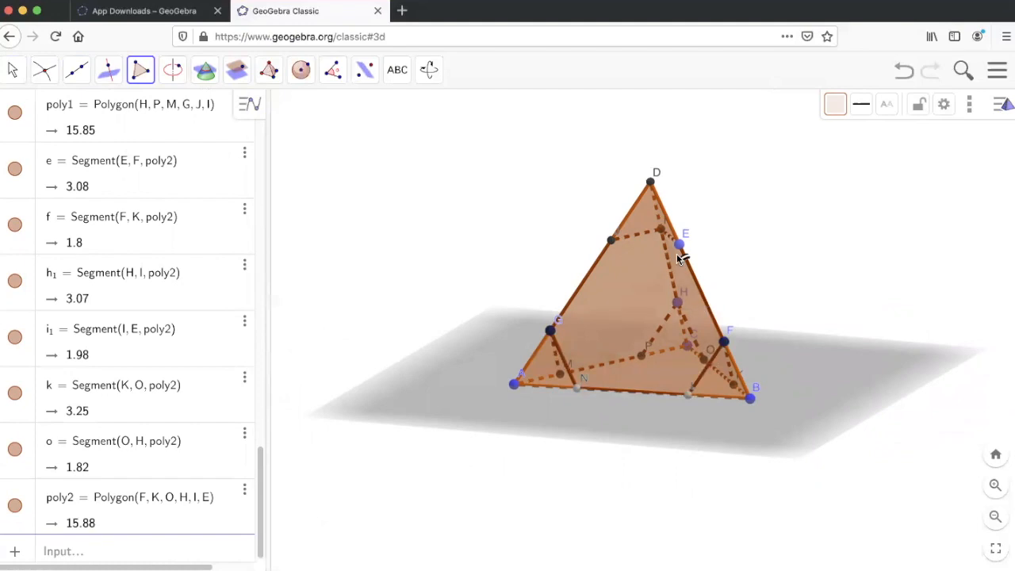
{"action": "left_click", "coordinate": [13, 72]}
Step: Draw a hexagon on base face ABC through points N, L, K, O, P and M
{"action": "left_click_drag", "start_coordinate": [586, 431], "coordinate": [603, 364]}
{"action": "left_click", "coordinate": [140, 70]}
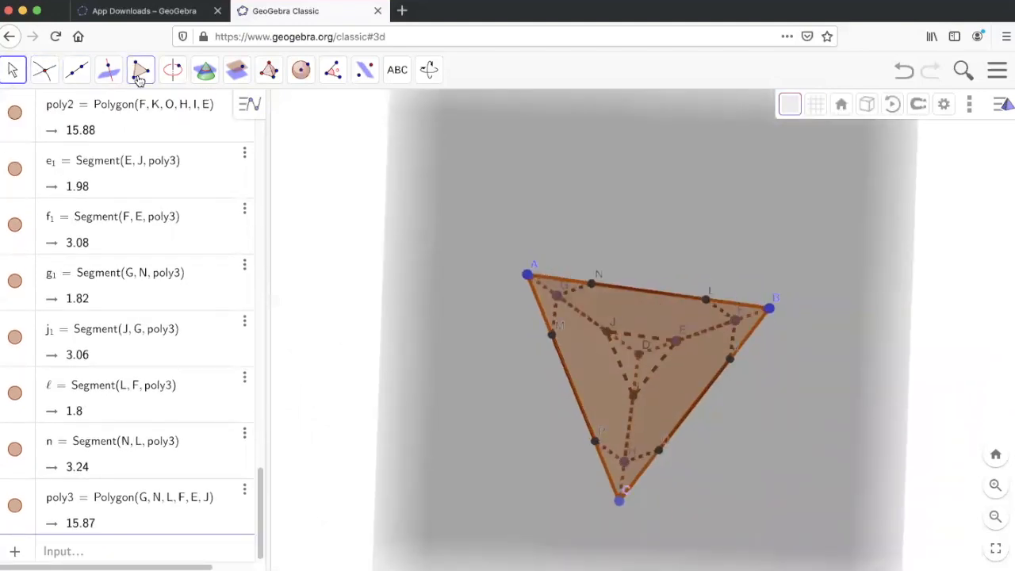
{"action": "left_click", "coordinate": [590, 282]}
{"action": "left_click", "coordinate": [730, 360]}
{"action": "left_click", "coordinate": [658, 448]}
{"action": "left_click", "coordinate": [595, 440]}
{"action": "left_click", "coordinate": [552, 334]}
{"action": "left_click", "coordinate": [590, 283]}
{"action": "left_click", "coordinate": [13, 69]}
Step: Start the automatic view rotation at speed 5 and hide the original tetrahedron a
{"action": "left_click_drag", "start_coordinate": [761, 208], "coordinate": [749, 291]}
{"action": "left_click", "coordinate": [892, 104]}
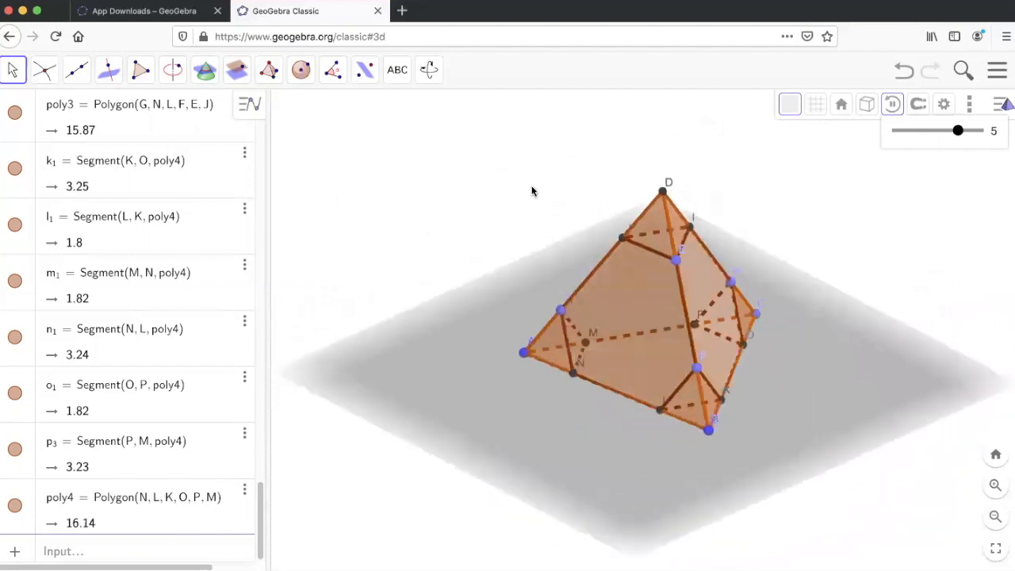
{"action": "scroll", "coordinate": [124, 214], "scroll_direction": "up", "scroll_amount": 6}
{"action": "left_click_drag", "start_coordinate": [261, 444], "coordinate": [278, 99]}
{"action": "left_click", "coordinate": [14, 185]}
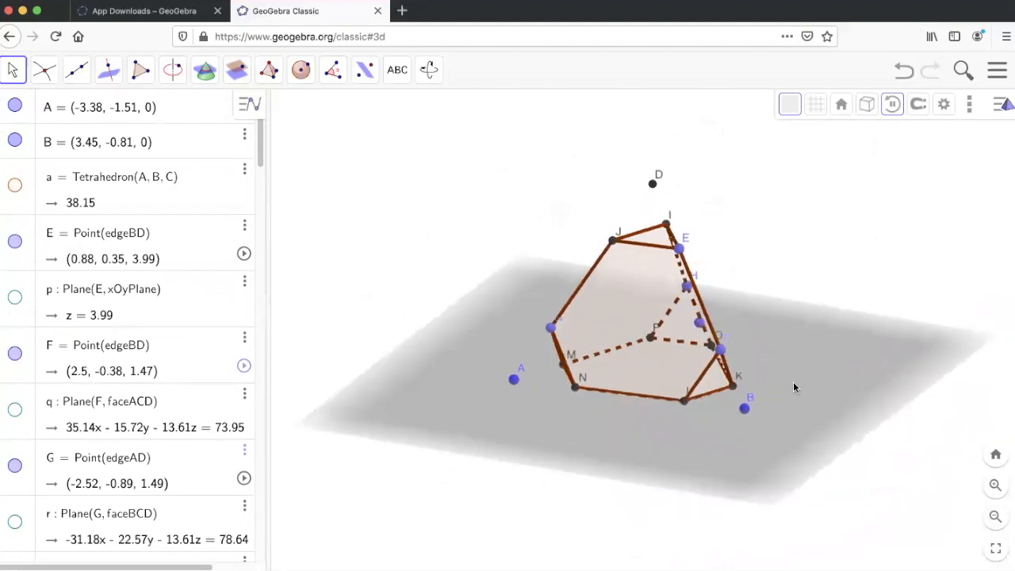
Step: Move vertex B to about (3.83, -0.93, 0) and slide points E, F, G and H along their edges to adjust the corner cuts
{"action": "left_click_drag", "start_coordinate": [753, 406], "coordinate": [736, 417]}
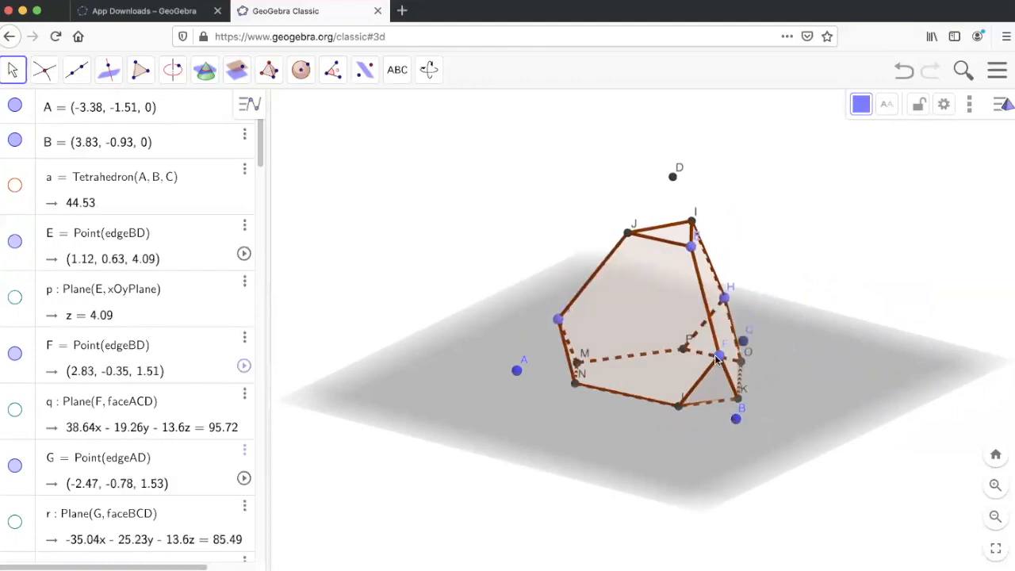
{"action": "left_click_drag", "start_coordinate": [719, 358], "coordinate": [715, 351]}
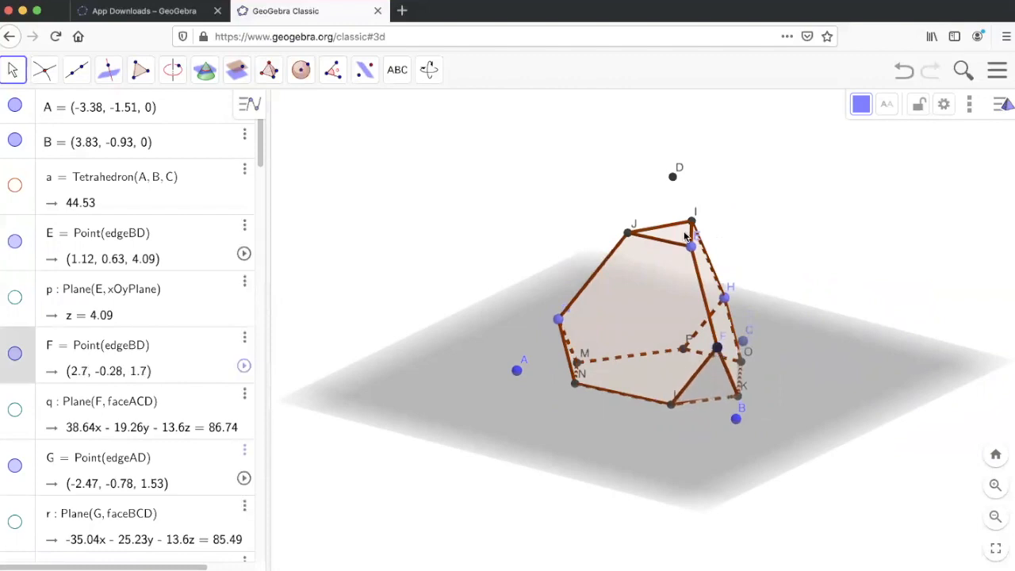
{"action": "mouse_move", "coordinate": [692, 248]}
{"action": "left_mouse_down"}
{"action": "mouse_move", "coordinate": [699, 276]}
{"action": "mouse_move", "coordinate": [695, 261]}
{"action": "left_mouse_up"}
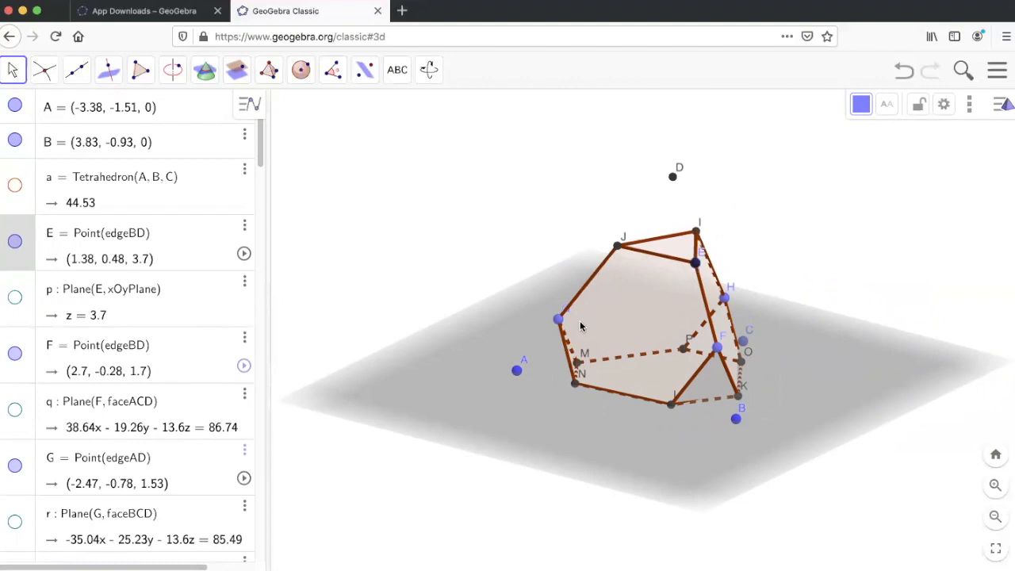
{"action": "left_click_drag", "start_coordinate": [558, 321], "coordinate": [562, 314]}
{"action": "left_click_drag", "start_coordinate": [803, 369], "coordinate": [743, 340]}
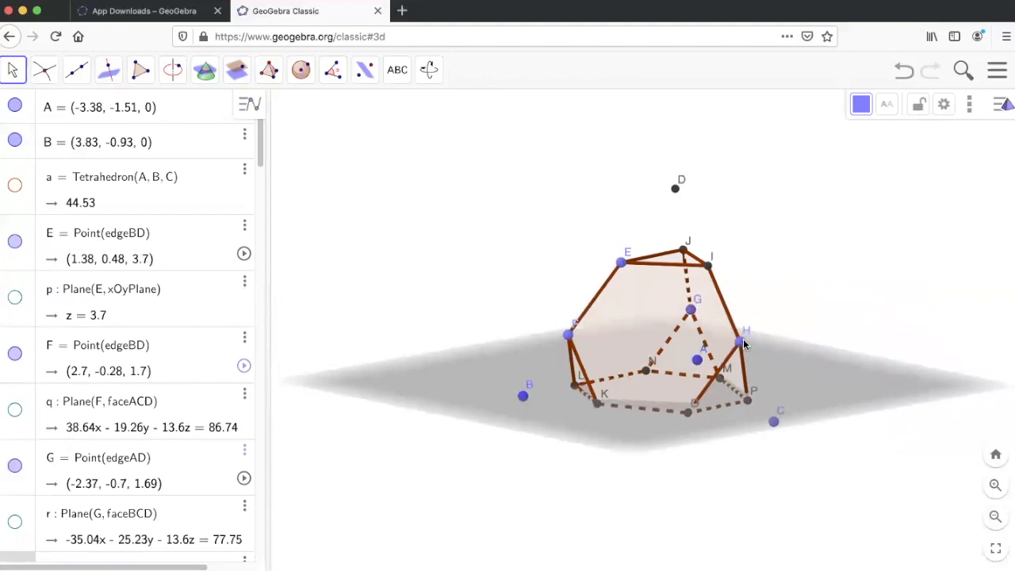
{"action": "left_click_drag", "start_coordinate": [671, 440], "coordinate": [711, 456]}
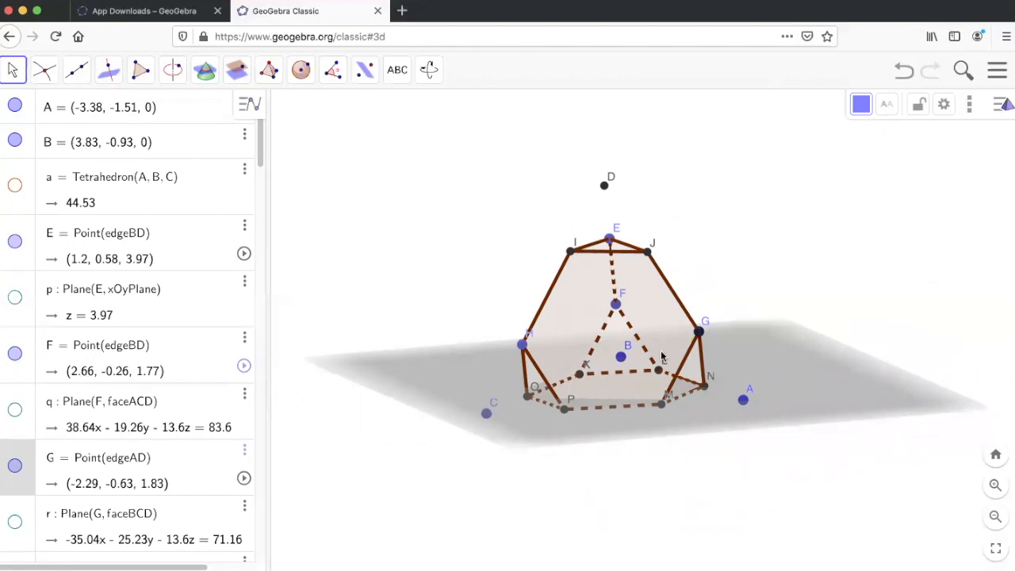
Step: Give hexagon poly1 on face ACD the dark red color #800000 and raise its opacity to roughly three quarters
{"action": "left_click", "coordinate": [574, 326]}
{"action": "right_click", "coordinate": [574, 326]}
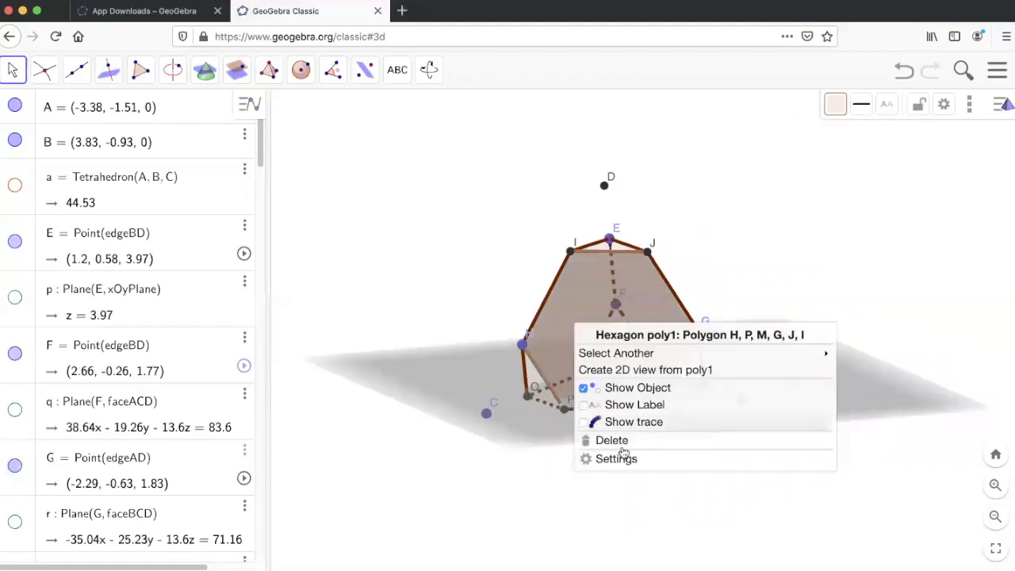
{"action": "left_click", "coordinate": [616, 457]}
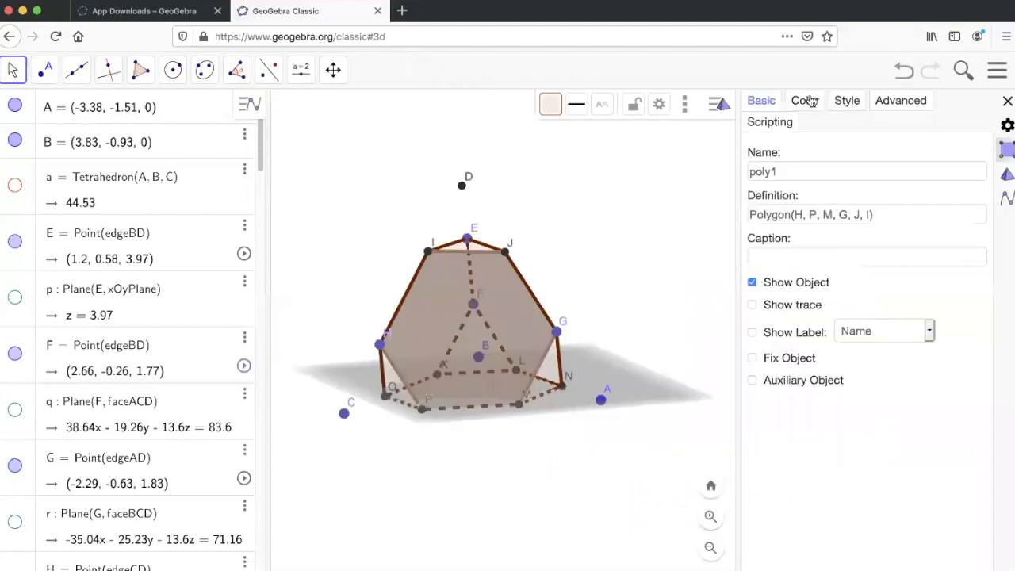
{"action": "left_click", "coordinate": [807, 100]}
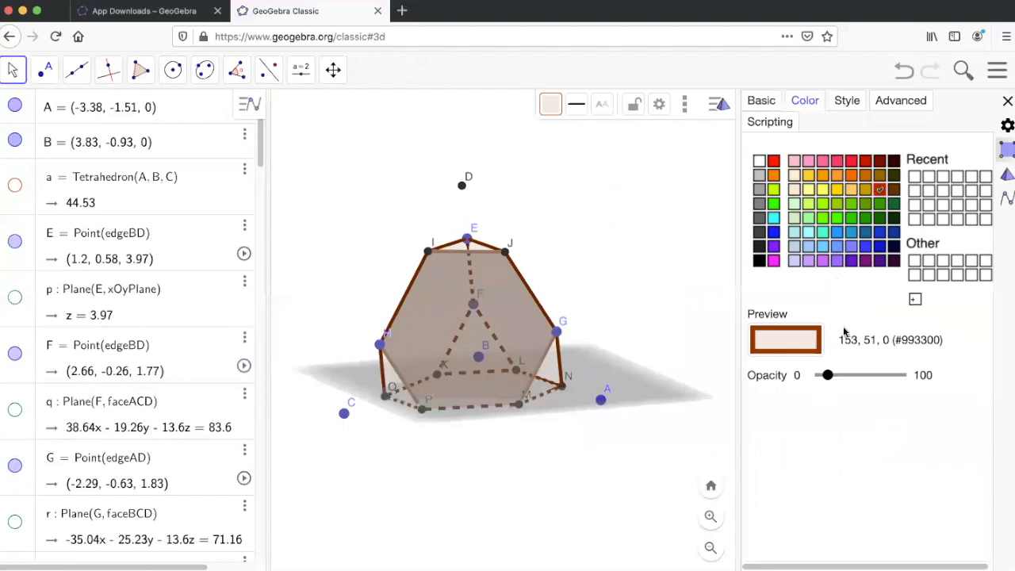
{"action": "left_click_drag", "start_coordinate": [827, 376], "coordinate": [880, 377]}
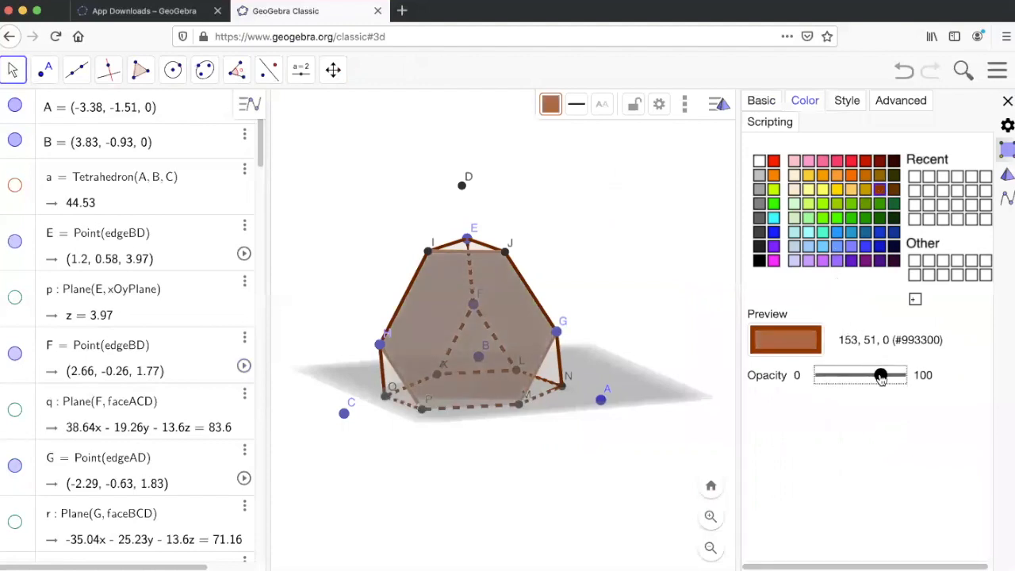
{"action": "left_click", "coordinate": [880, 164]}
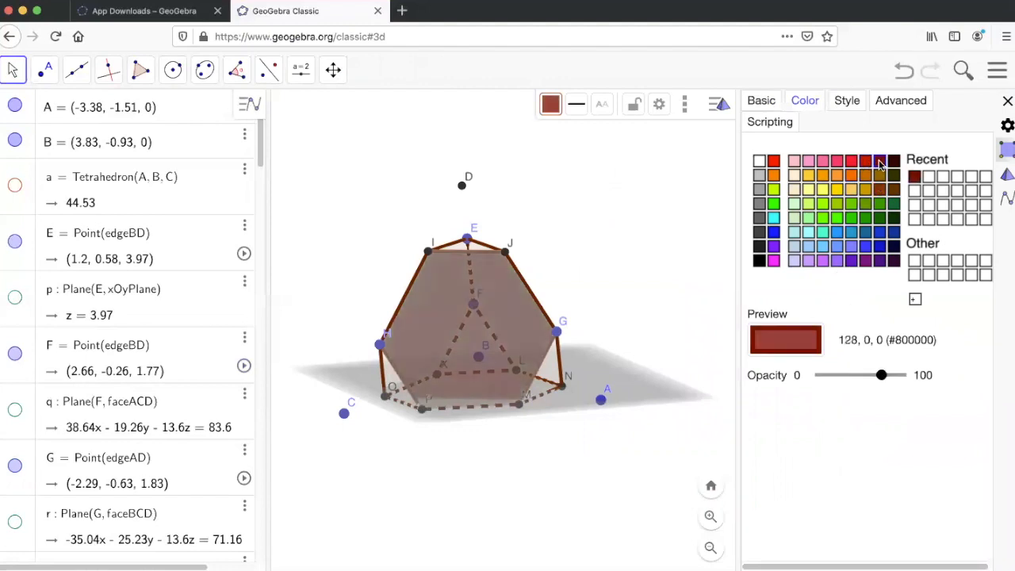
{"action": "left_click", "coordinate": [668, 339]}
Step: Give the other hexagonal faces the same dark red color #800000 and a similarly high opacity
{"action": "left_click_drag", "start_coordinate": [681, 349], "coordinate": [552, 334]}
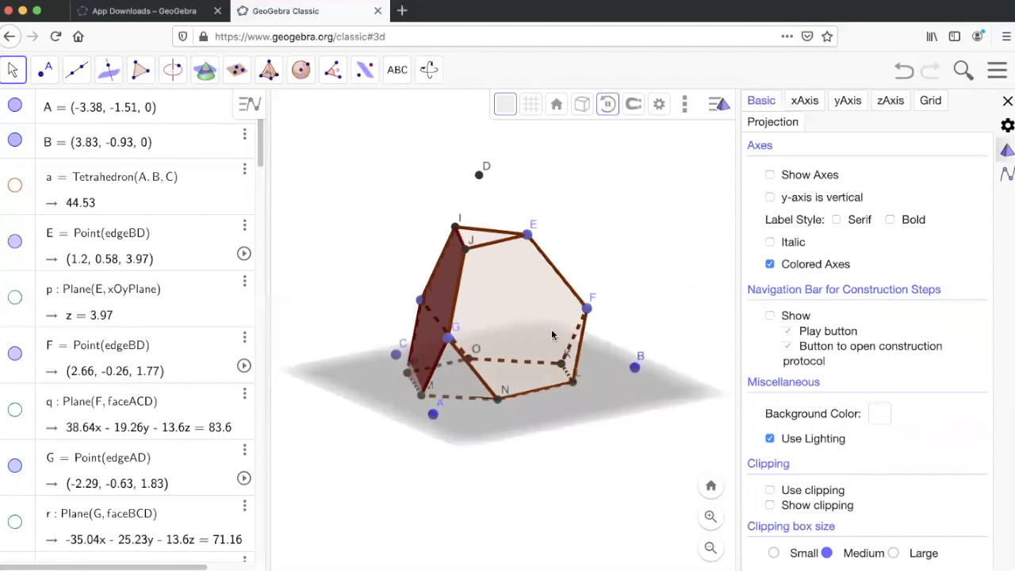
{"action": "left_click", "coordinate": [532, 314]}
{"action": "left_click_drag", "start_coordinate": [828, 374], "coordinate": [884, 379]}
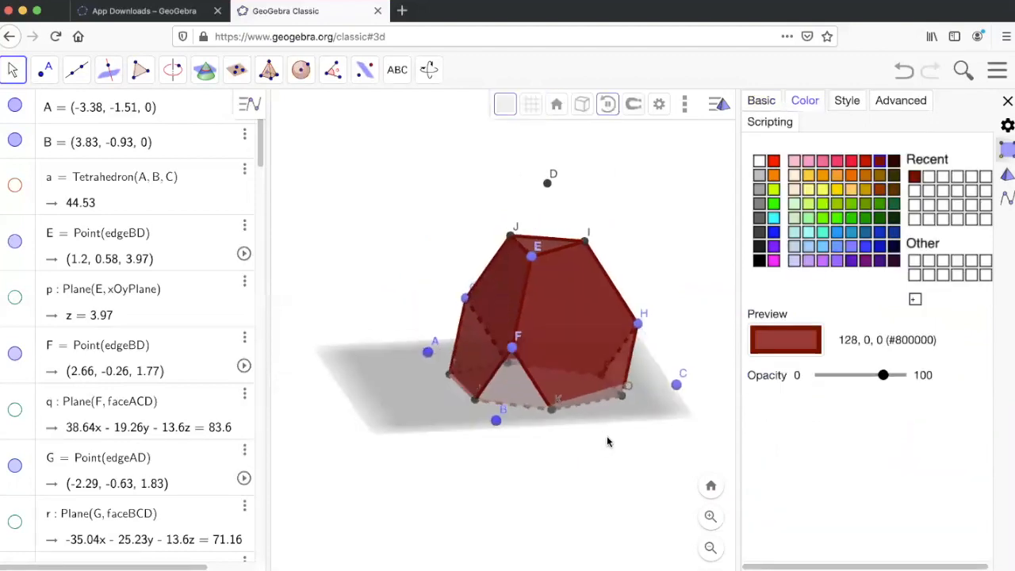
Step: Close the cut corner near vertex B with a triangle through points L, F and K
{"action": "left_click_drag", "start_coordinate": [606, 435], "coordinate": [620, 426]}
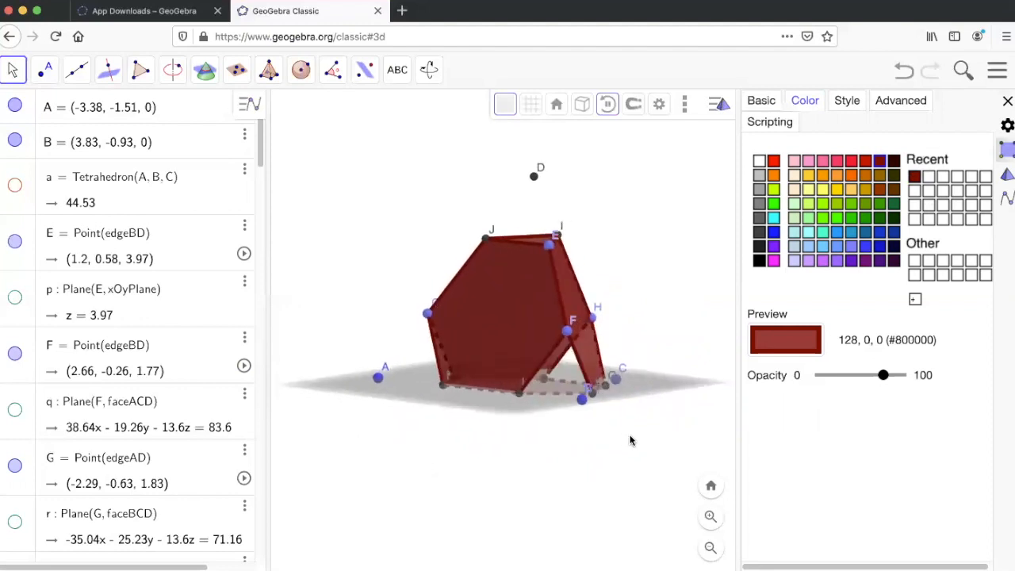
{"action": "left_click_drag", "start_coordinate": [638, 433], "coordinate": [627, 439]}
{"action": "left_click", "coordinate": [140, 71]}
{"action": "left_click", "coordinate": [518, 391]}
{"action": "left_click", "coordinate": [564, 330]}
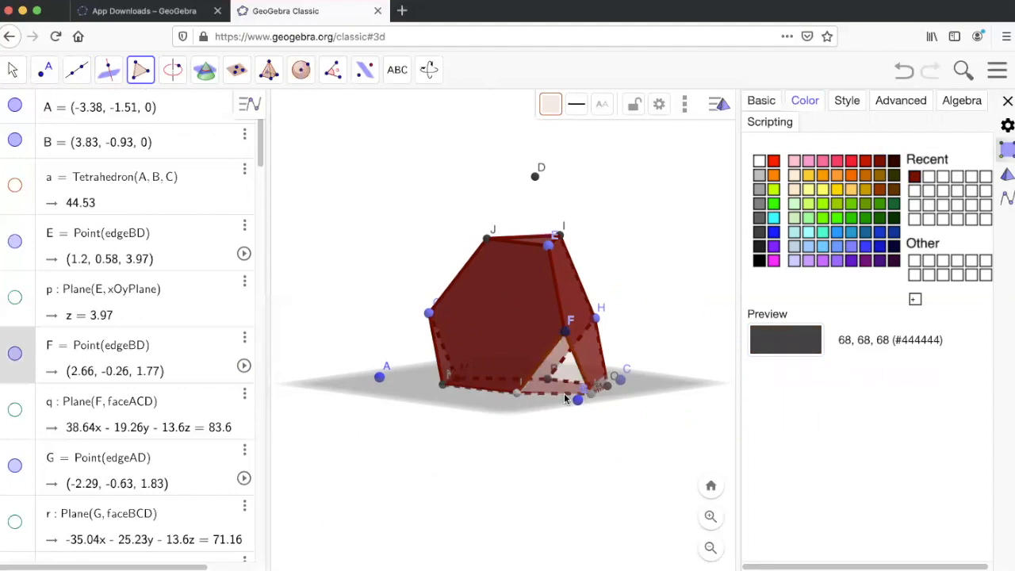
{"action": "left_click", "coordinate": [515, 398]}
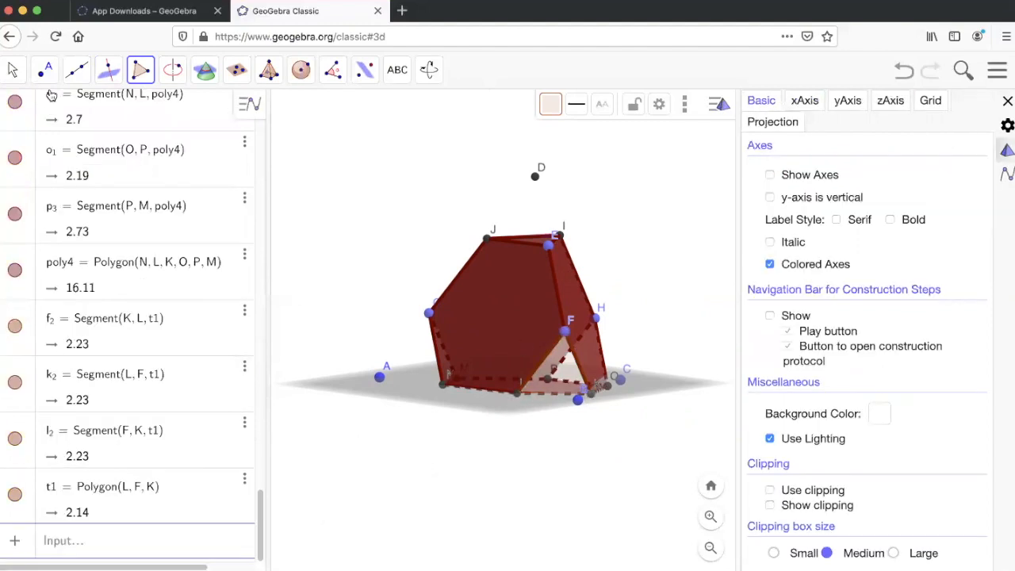
{"action": "key", "text": "Escape"}
Step: Raise the opacity of triangle LFK to match the hexagons and color it with the recently used dark red
{"action": "left_click", "coordinate": [545, 384]}
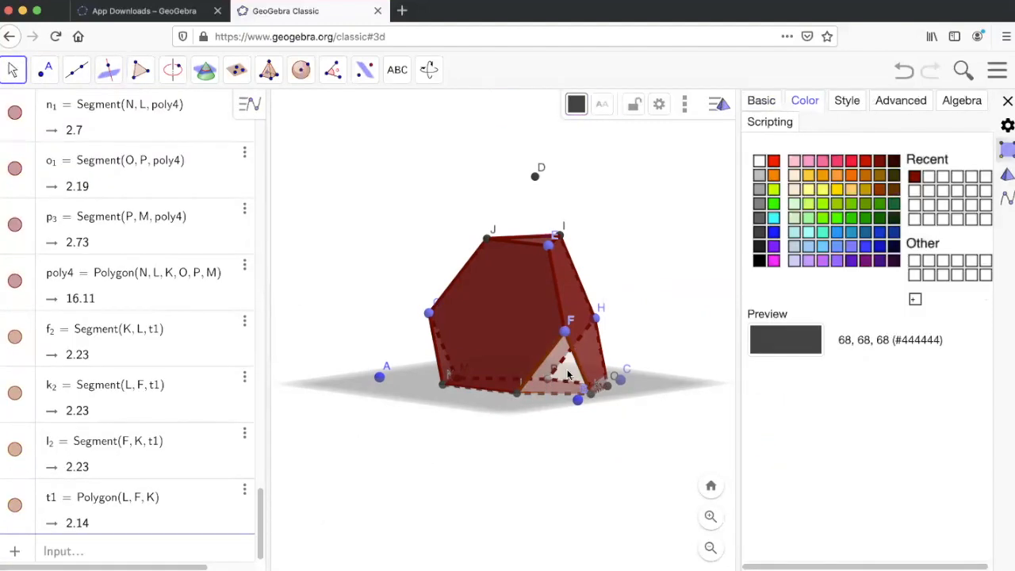
{"action": "left_click_drag", "start_coordinate": [822, 375], "coordinate": [881, 377]}
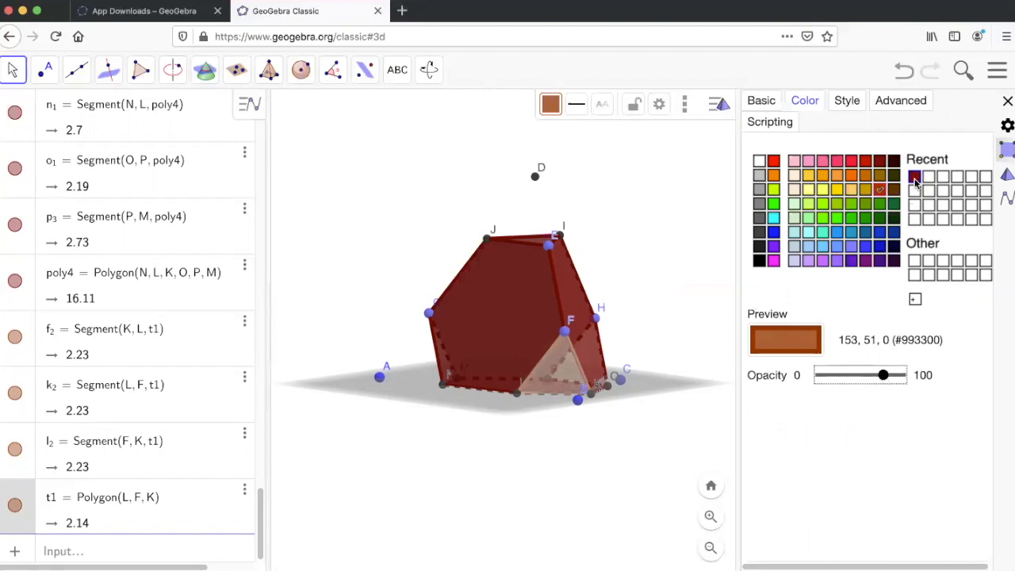
{"action": "left_click", "coordinate": [915, 178]}
{"action": "left_click", "coordinate": [550, 503]}
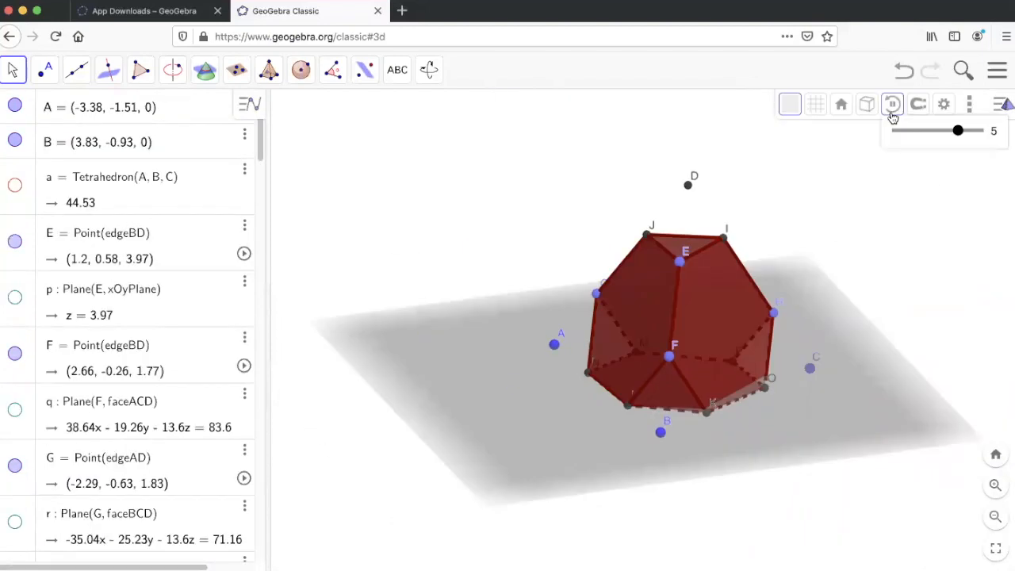